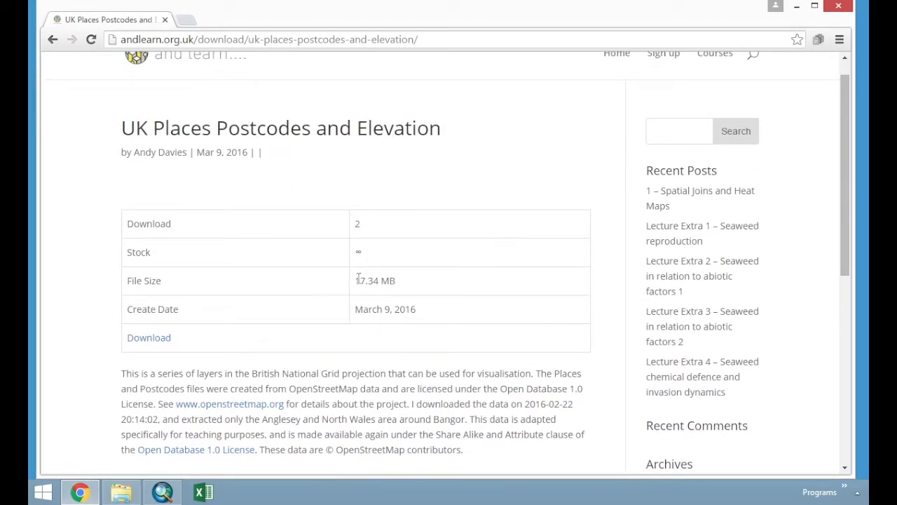
# Download the UK Places Postcodes and Elevation zip and open it alongside the GIS_Files folder on the C: drive.
pyautogui.click(166, 344)
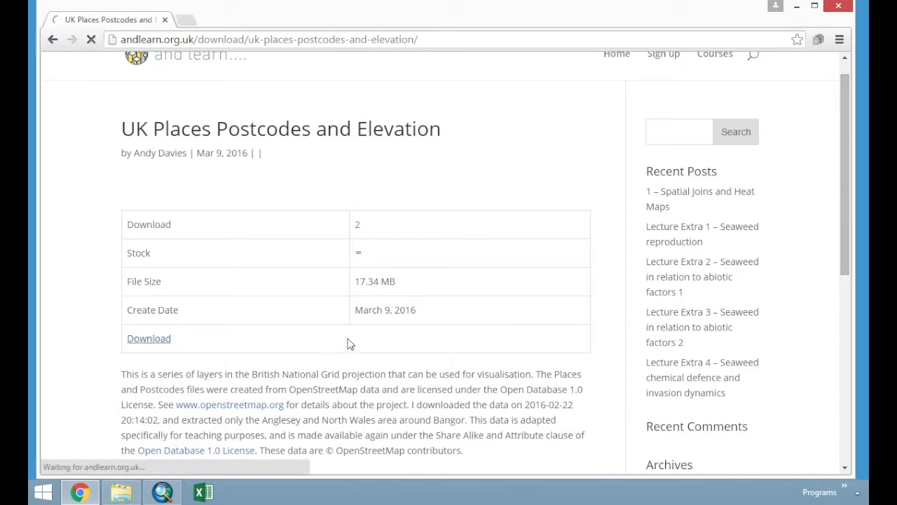
pyautogui.click(129, 493)
pyautogui.click(174, 455)
pyautogui.click(210, 361)
pyautogui.click(121, 492)
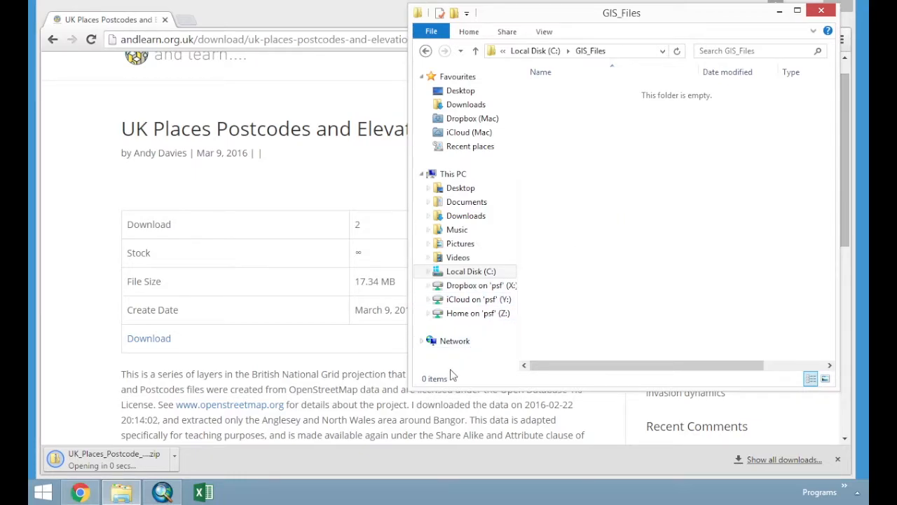
pyautogui.click(540, 33)
pyautogui.moveTo(540, 33); pyautogui.dragTo(228, 61)
# Create a new folder named UK_Postcodes inside GIS_Files.
pyautogui.rightClick(647, 170)
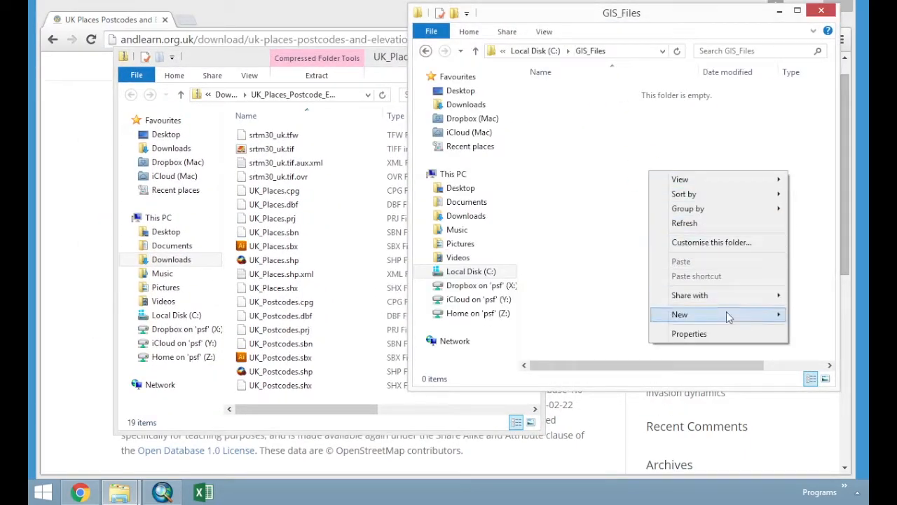
pyautogui.moveTo(726, 315)
pyautogui.click(607, 313)
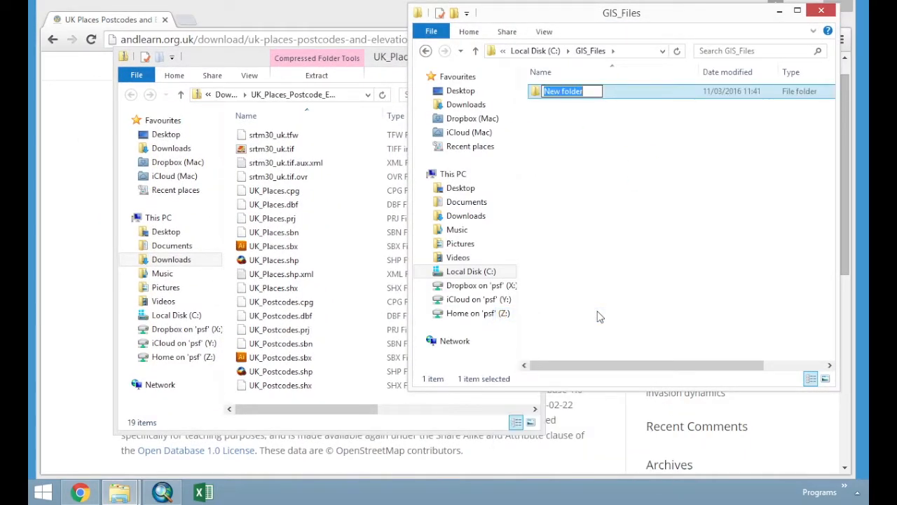
pyautogui.write('UK_Posto')
pyautogui.write('odes')
pyautogui.press('Return')
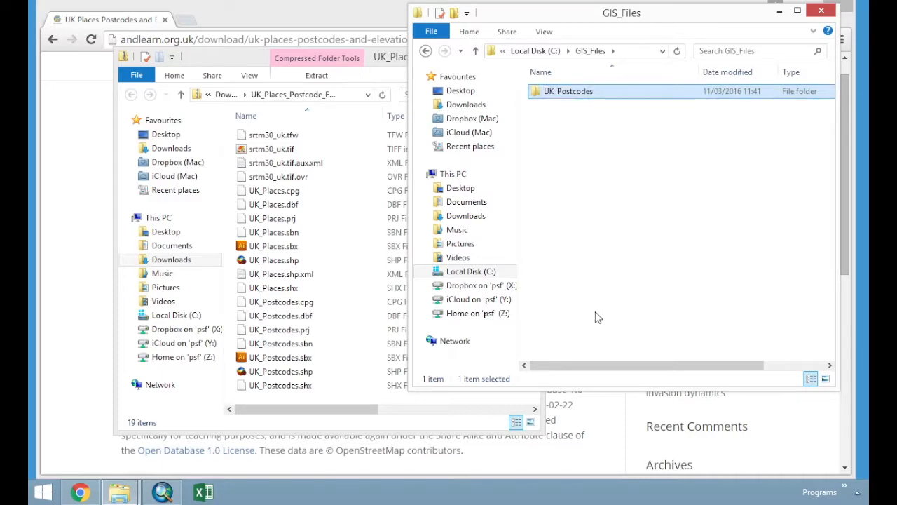
# Copy all the files from the downloaded zip archive into the UK_Postcodes folder.
pyautogui.click(326, 317)
pyautogui.hotkey('ctrl', 'a')
pyautogui.moveTo(311, 271); pyautogui.dragTo(673, 210)
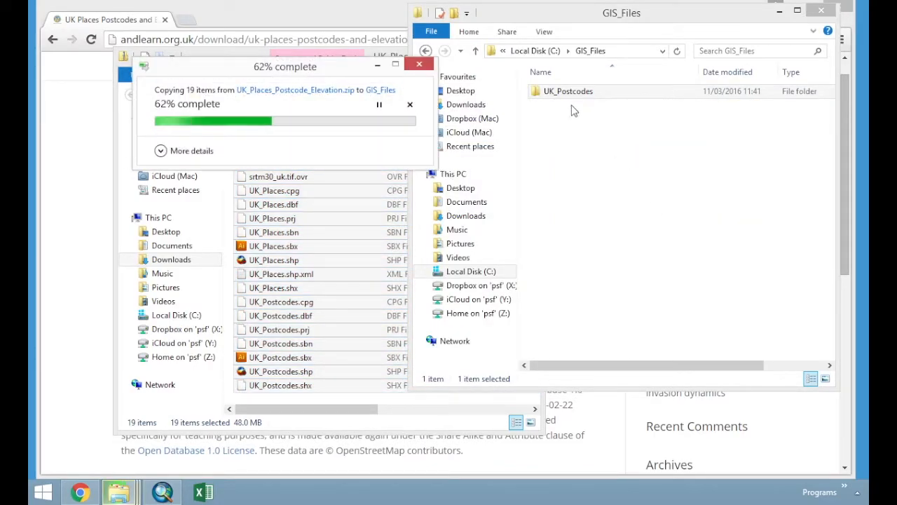
pyautogui.moveTo(571, 107)
pyautogui.mouseDown()
pyautogui.moveTo(584, 91)
pyautogui.moveTo(571, 91)
pyautogui.mouseUp()
# Close the zip archive window and the web browser, keeping the GIS_Files folder window open.
pyautogui.click(337, 63)
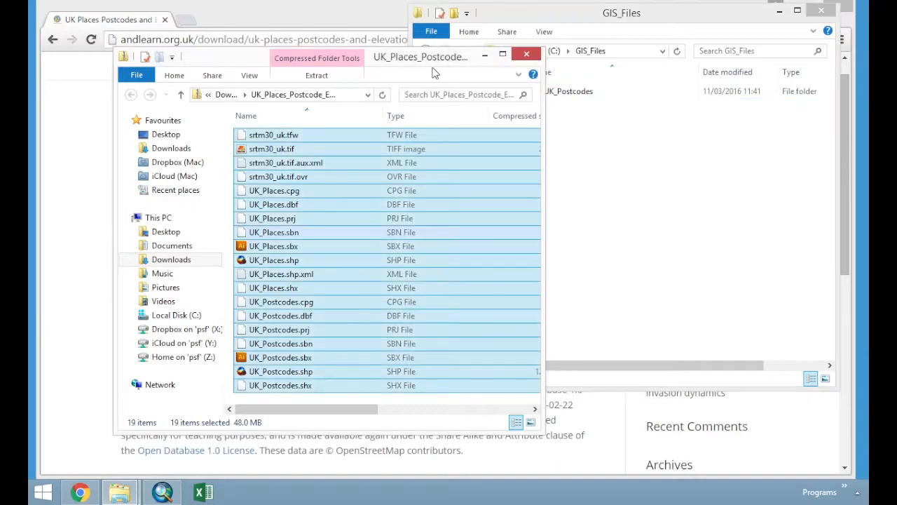
pyautogui.click(527, 56)
pyautogui.click(822, 10)
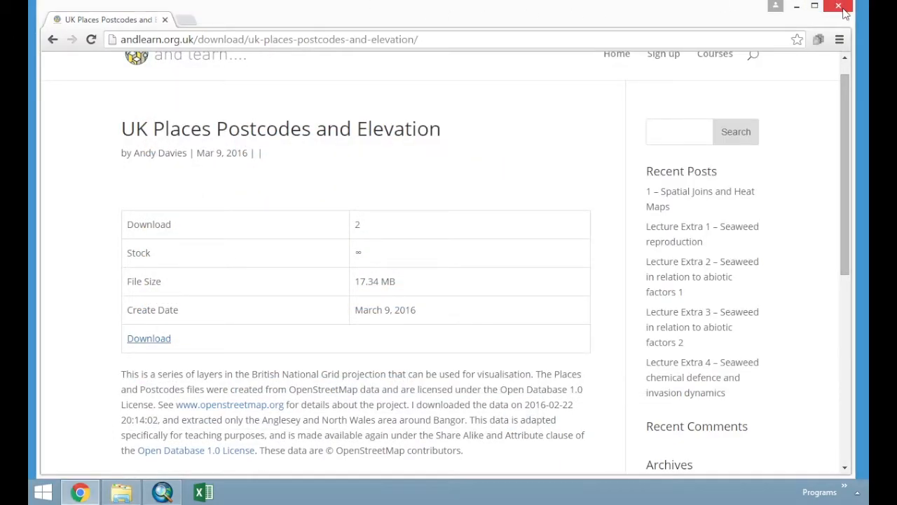
pyautogui.click(846, 14)
pyautogui.click(575, 19)
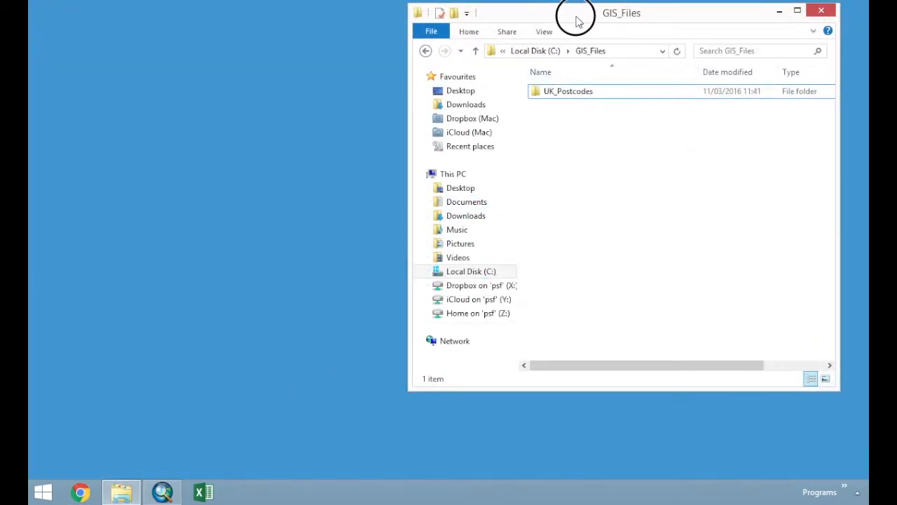
pyautogui.moveTo(575, 20); pyautogui.dragTo(589, 22)
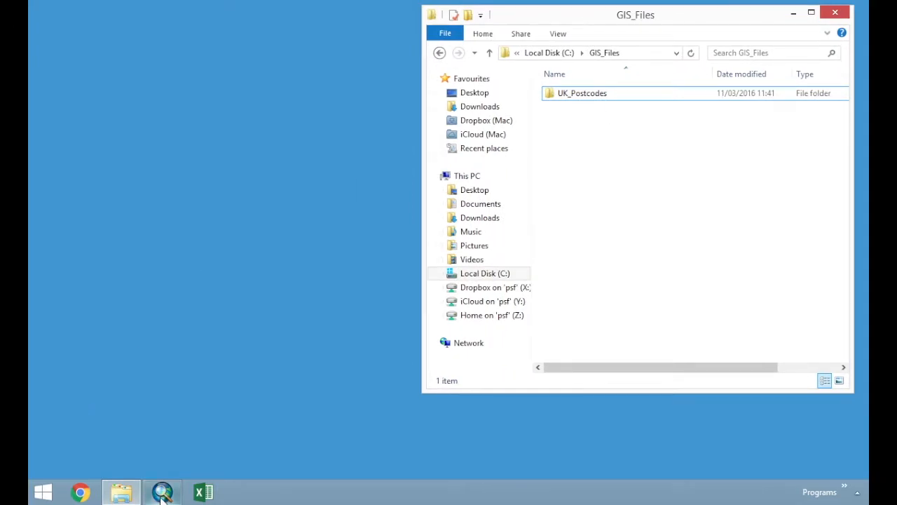
# Switch to ArcMap and start a new folder connection from the Catalog.
pyautogui.moveTo(161, 494)
pyautogui.click(270, 389)
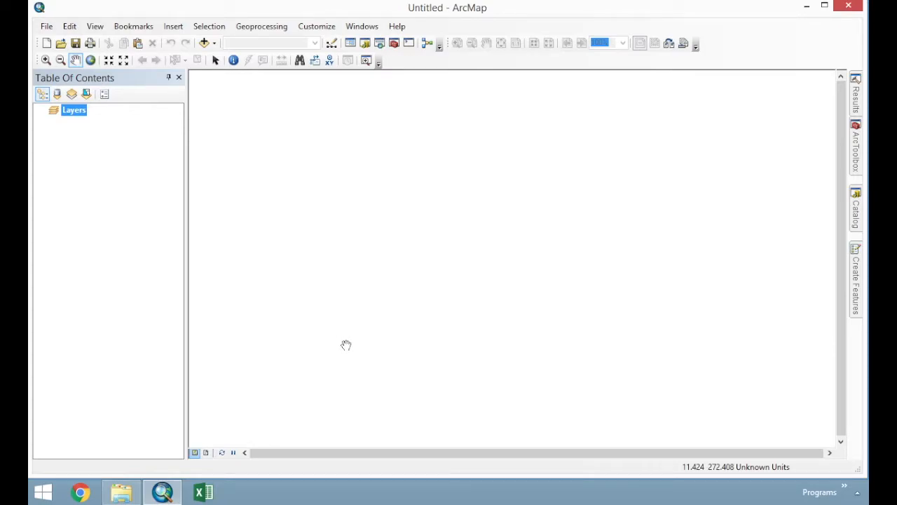
pyautogui.click(858, 212)
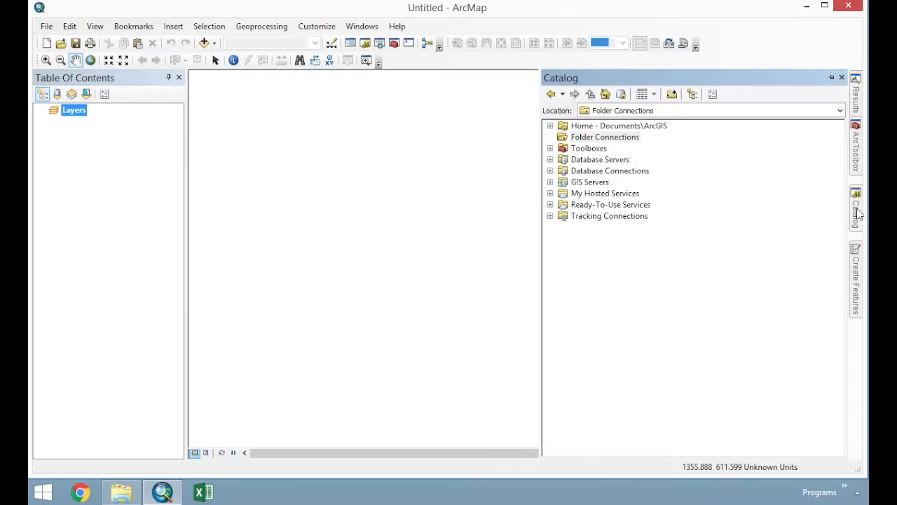
pyautogui.click(621, 141)
pyautogui.click(671, 94)
# Connect the Catalog to the folder C:\GIS_Files\UK_Postcodes.
pyautogui.click(389, 209)
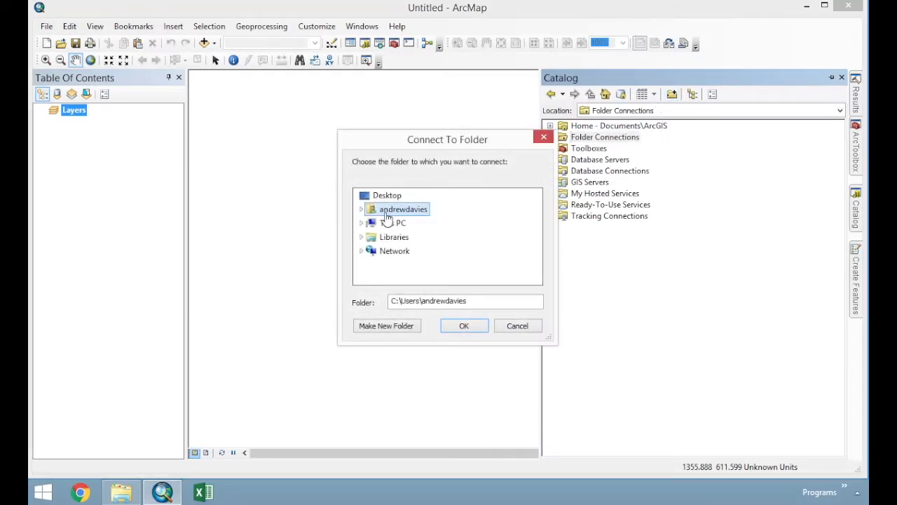
pyautogui.click(361, 208)
pyautogui.scroll(-1, 389, 253)
pyautogui.moveTo(534, 217); pyautogui.dragTo(536, 264)
pyautogui.click(371, 236)
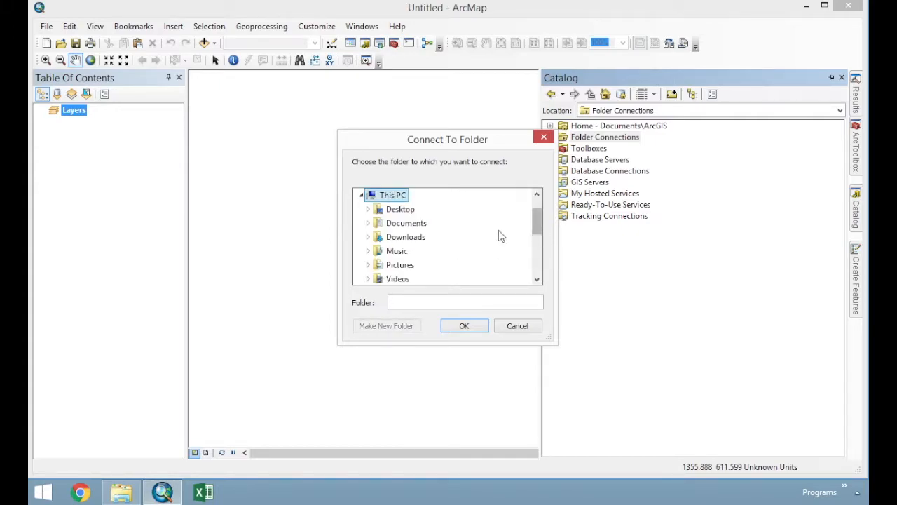
pyautogui.moveTo(536, 214); pyautogui.dragTo(536, 238)
pyautogui.click(389, 250)
pyautogui.click(406, 209)
pyautogui.click(413, 279)
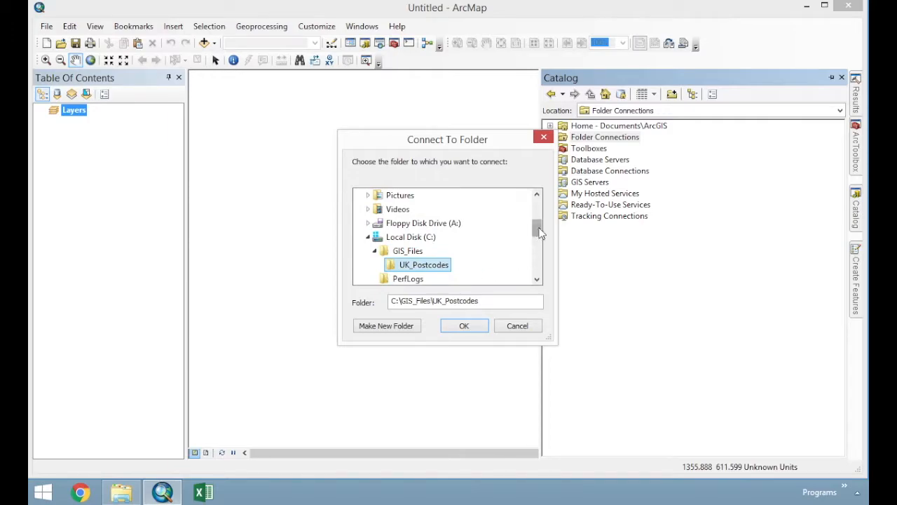
pyautogui.click(463, 325)
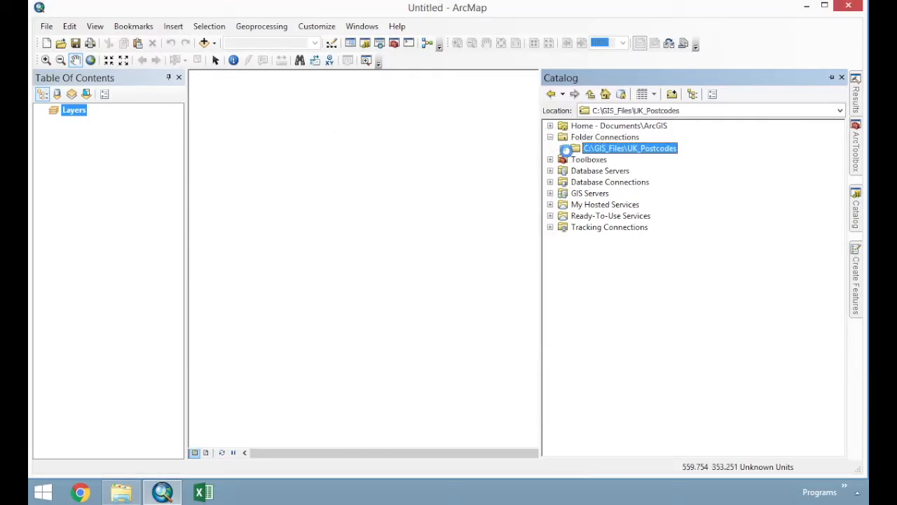
# Add UK_Places.shp, srtm30_uk.tif and UK_Postcodes.shp to the map, placing UK_Postcodes between the places and the elevation raster.
pyautogui.doubleClick(605, 149)
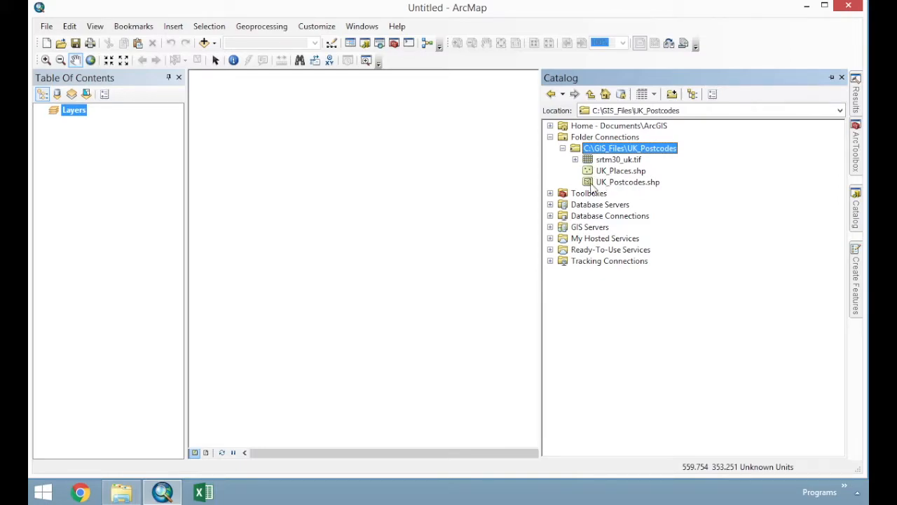
pyautogui.moveTo(623, 175); pyautogui.dragTo(119, 156)
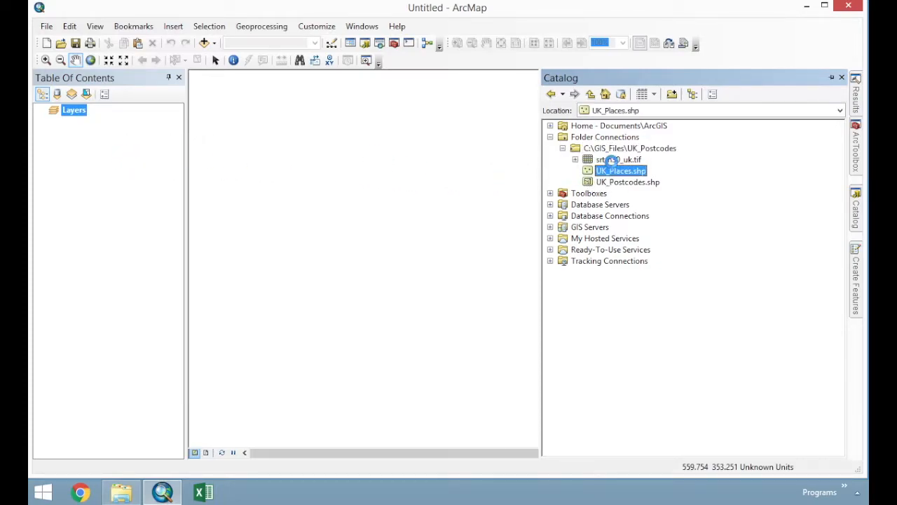
pyautogui.moveTo(610, 161); pyautogui.dragTo(50, 145)
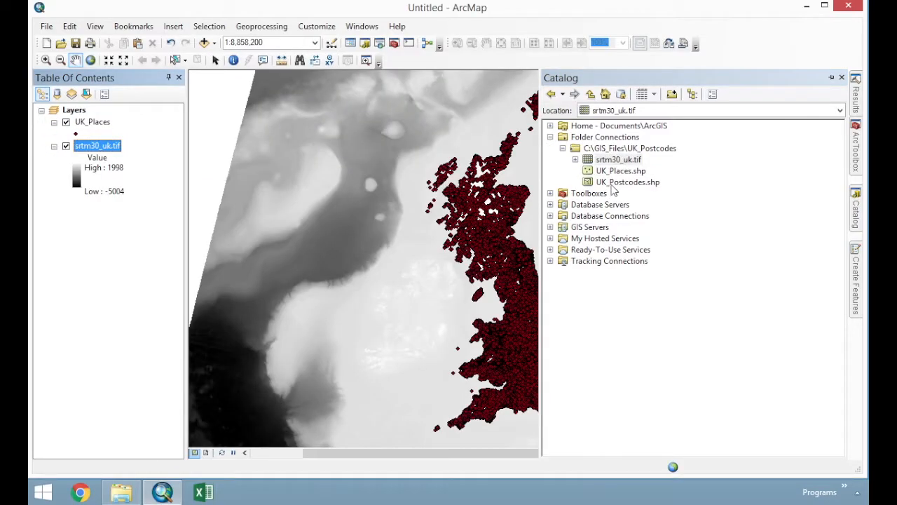
pyautogui.moveTo(628, 182)
pyautogui.mouseDown()
pyautogui.moveTo(80, 144)
pyautogui.moveTo(90, 150)
pyautogui.moveTo(93, 140)
pyautogui.mouseUp()
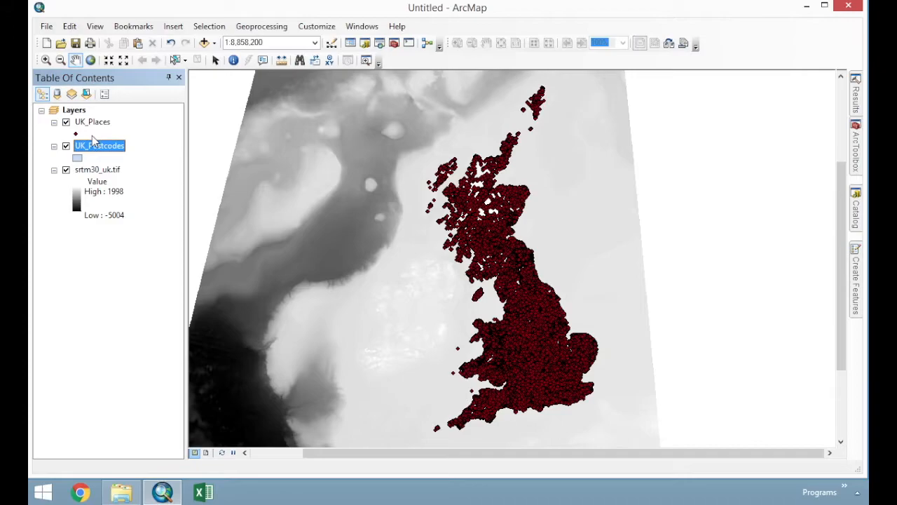
# Toggle the UK_Places, UK_Postcodes and srtm30_uk.tif layers off and on to inspect what each one shows, ending with all switched on.
pyautogui.click(66, 123)
pyautogui.click(66, 123)
pyautogui.click(65, 123)
pyautogui.click(67, 146)
pyautogui.click(67, 146)
pyautogui.click(67, 147)
pyautogui.click(67, 146)
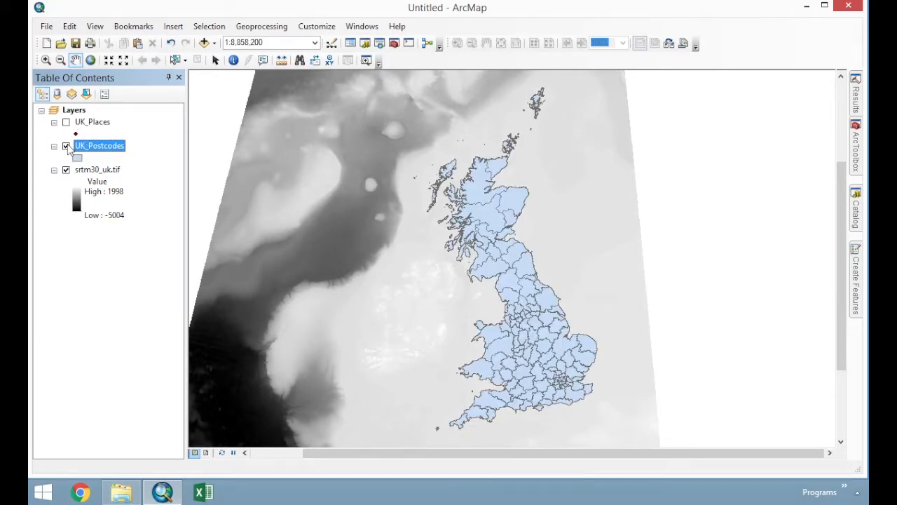
pyautogui.click(68, 146)
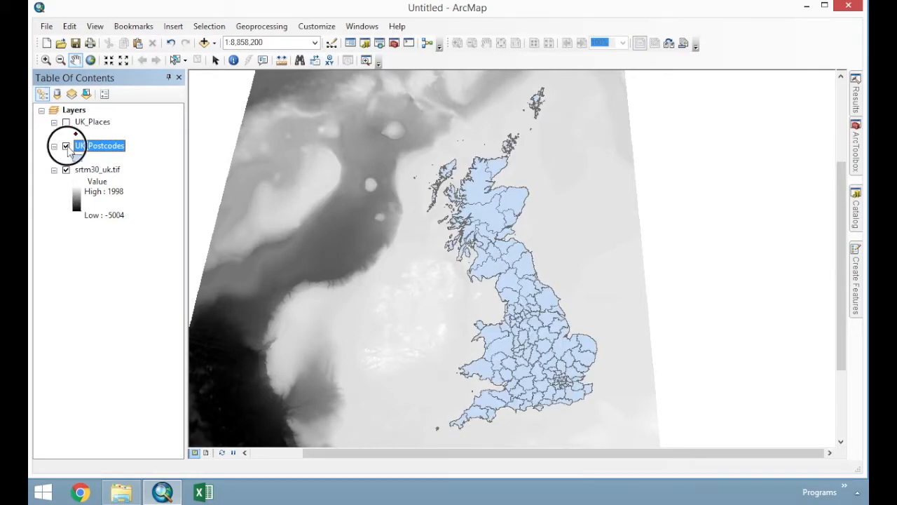
pyautogui.click(66, 170)
pyautogui.click(66, 169)
pyautogui.click(66, 169)
pyautogui.click(66, 170)
pyautogui.click(67, 146)
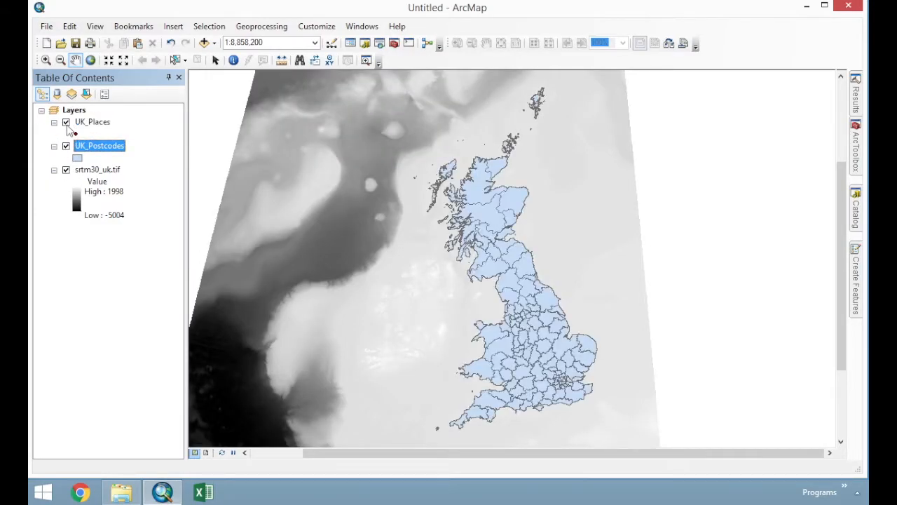
# Check the coordinate system in the properties of the Layers data frame and accept it.
pyautogui.rightClick(78, 112)
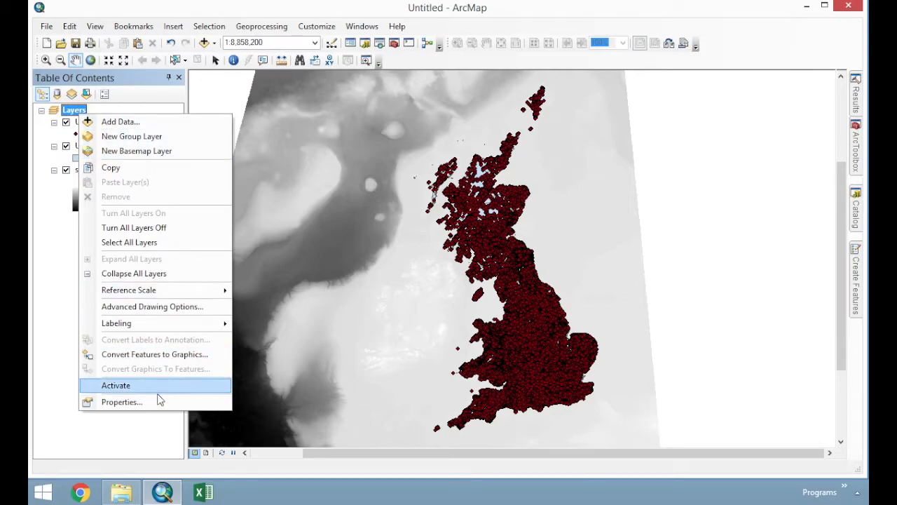
pyautogui.click(139, 403)
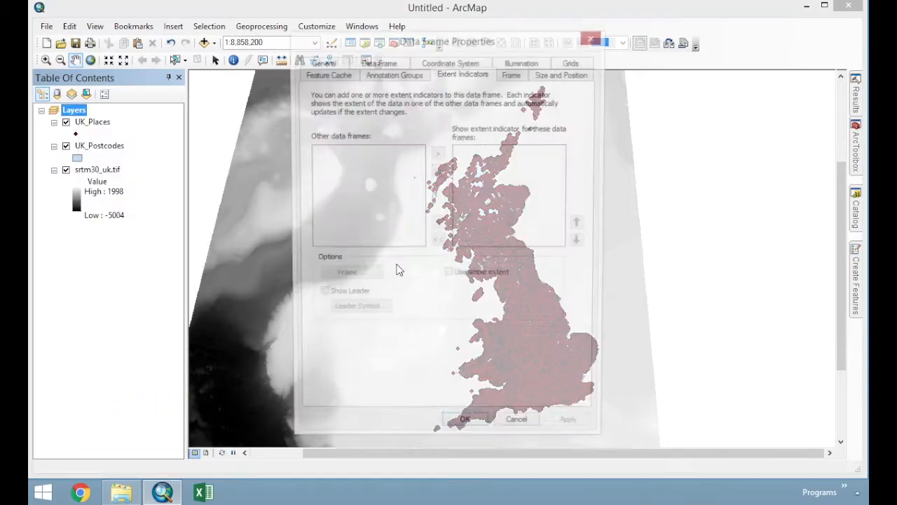
pyautogui.click(460, 64)
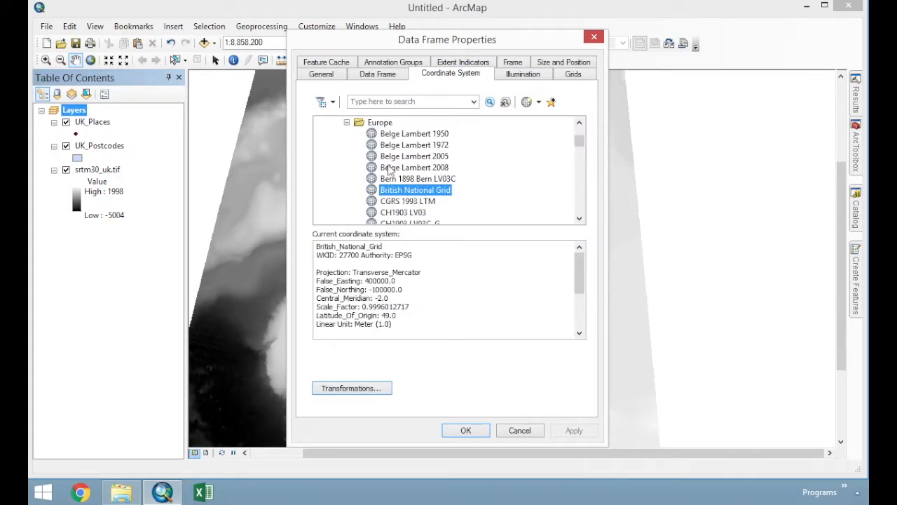
pyautogui.click(464, 432)
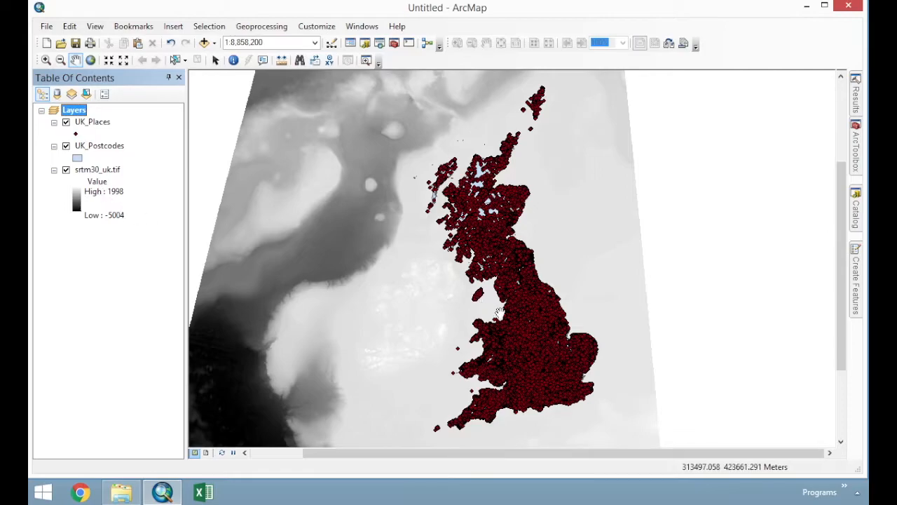
# Change the UK_Places point symbol to Circle 1 with size 8.
pyautogui.moveTo(502, 313); pyautogui.dragTo(529, 304)
pyautogui.click(75, 133)
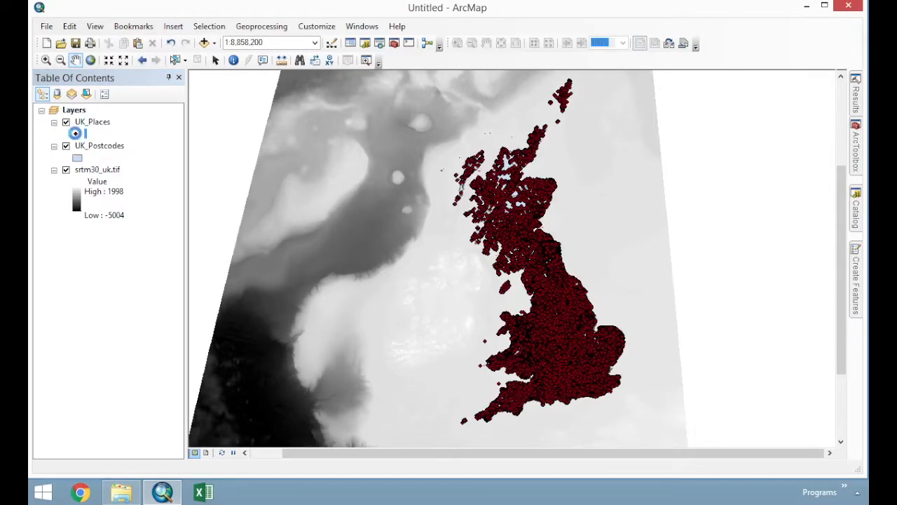
pyautogui.click(303, 208)
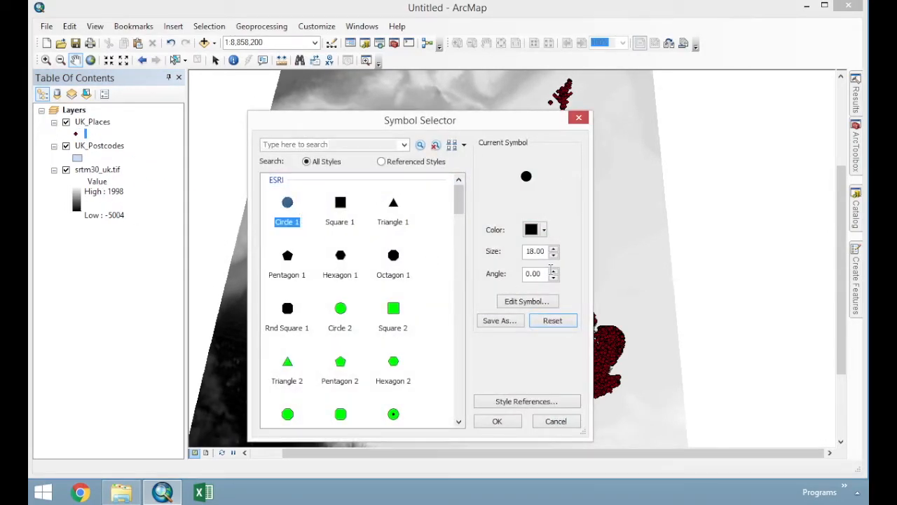
pyautogui.click(537, 251)
pyautogui.press('BackSpace')
pyautogui.click(500, 421)
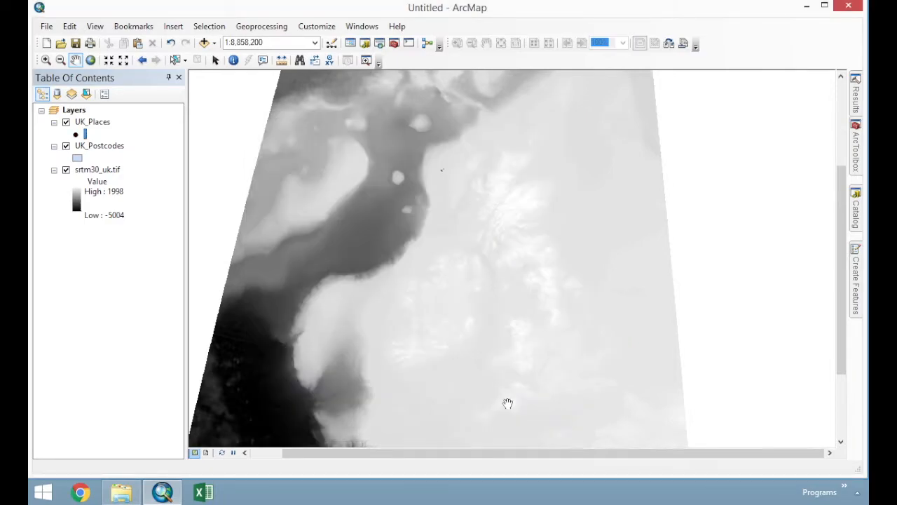
# Reduce the size of the UK_Places point symbol to 4.
pyautogui.click(74, 134)
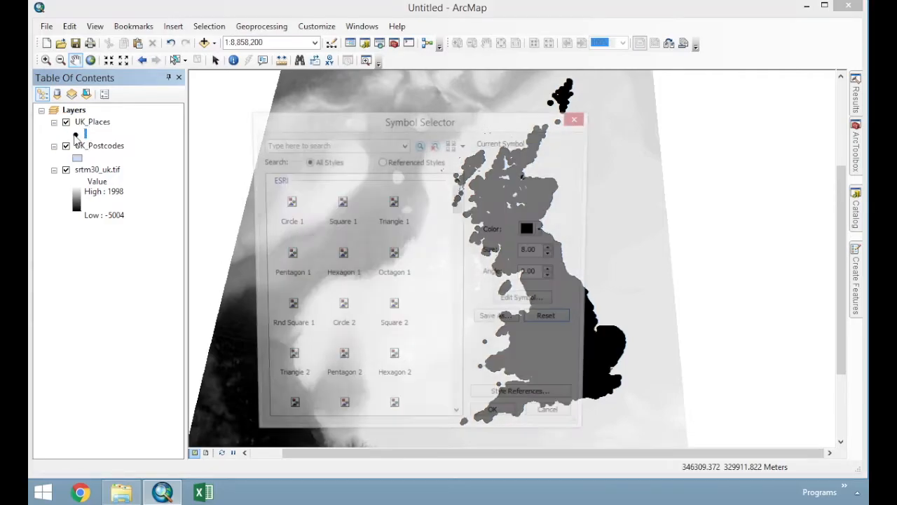
pyautogui.moveTo(530, 253); pyautogui.dragTo(521, 253)
pyautogui.write('4')
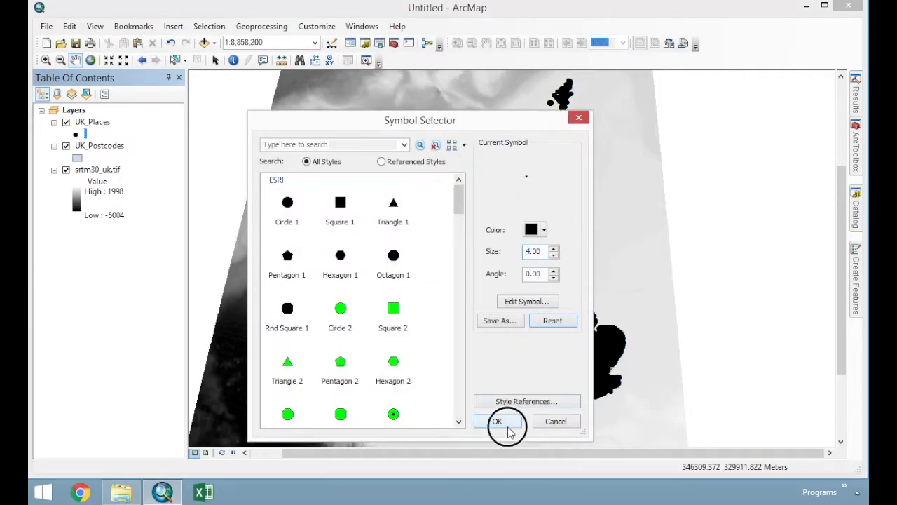
pyautogui.click(506, 425)
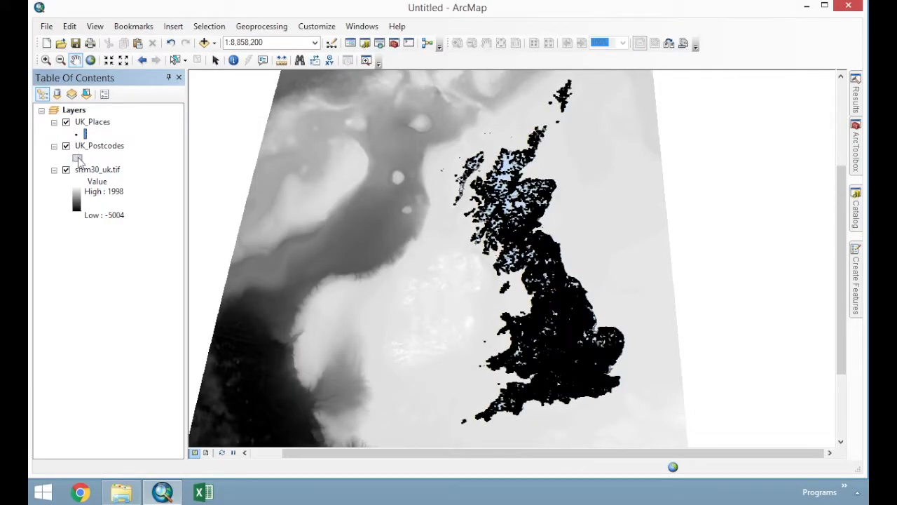
# Give the UK_Postcodes polygon symbol no fill color and a black outline.
pyautogui.click(77, 158)
pyautogui.click(559, 233)
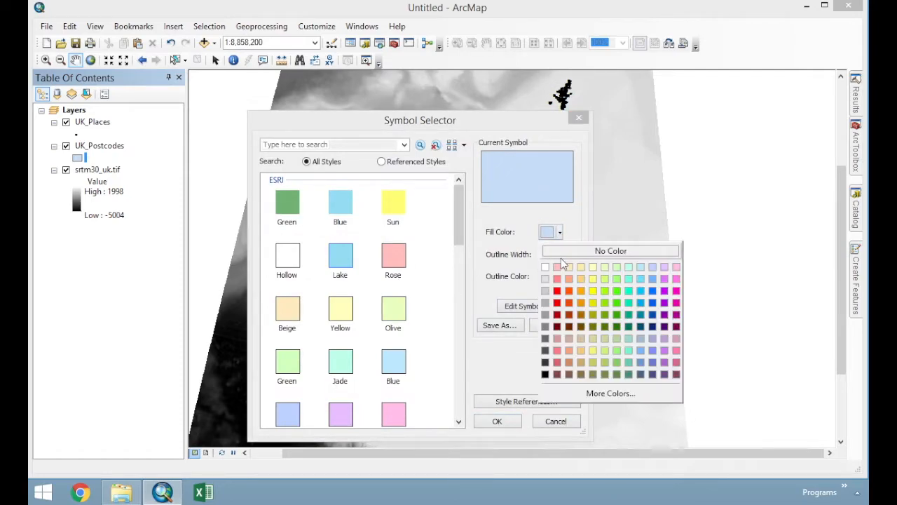
pyautogui.click(561, 252)
pyautogui.click(560, 277)
pyautogui.click(546, 419)
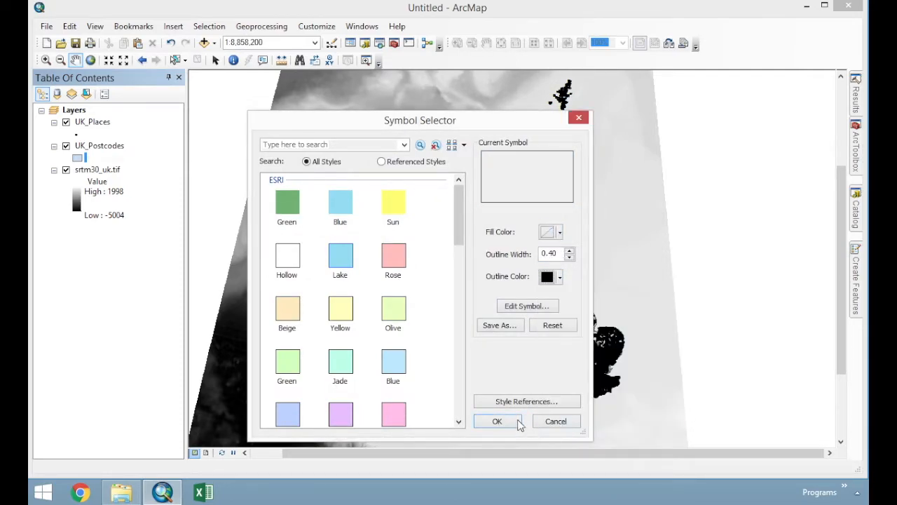
pyautogui.click(514, 421)
# Identify the UK_Places point for the town of Knutsford on the map.
pyautogui.click(46, 60)
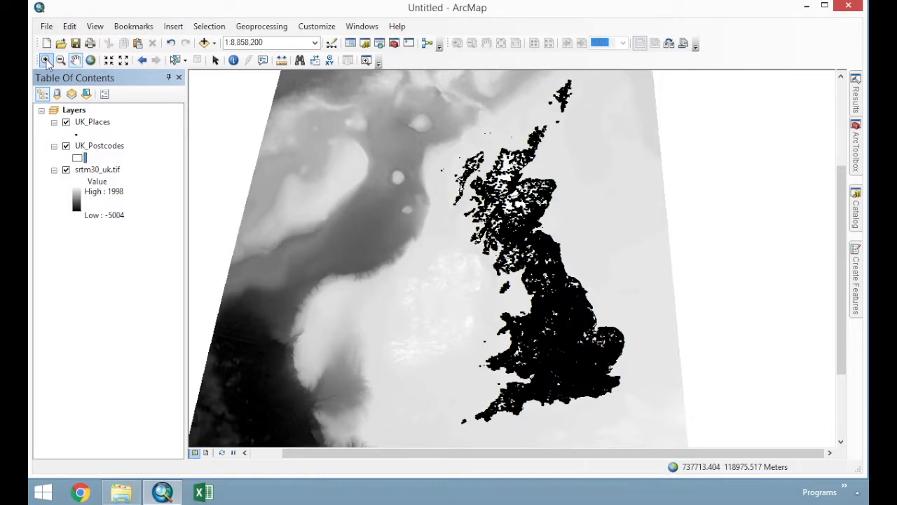
pyautogui.moveTo(532, 198); pyautogui.dragTo(655, 431)
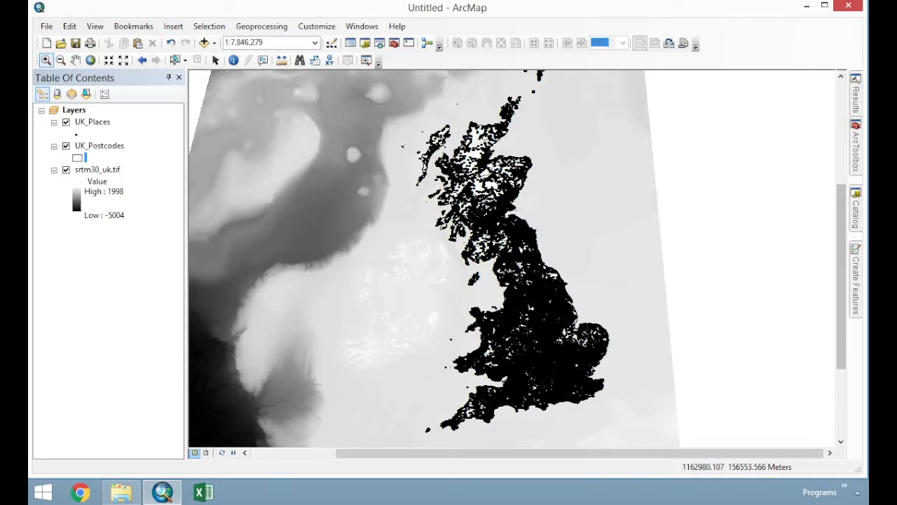
pyautogui.click(234, 60)
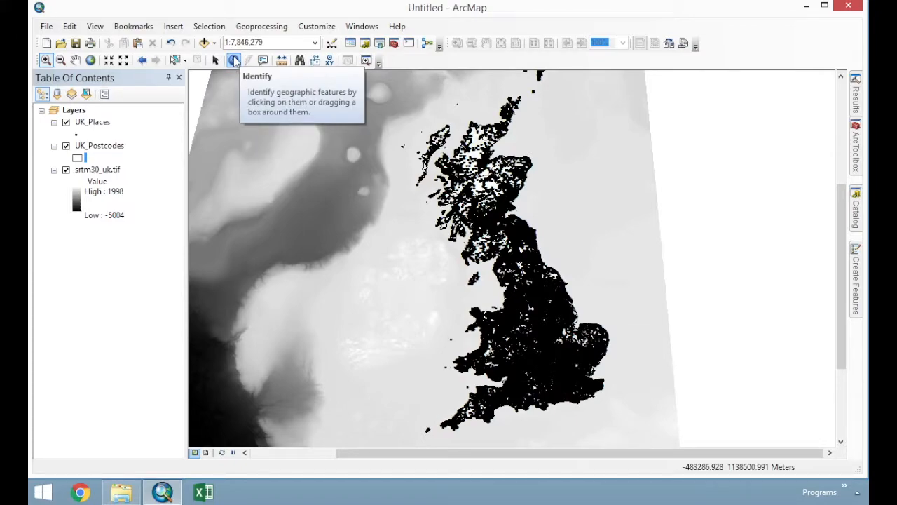
pyautogui.moveTo(482, 236); pyautogui.dragTo(579, 344)
pyautogui.moveTo(389, 264); pyautogui.dragTo(576, 377)
pyautogui.click(234, 61)
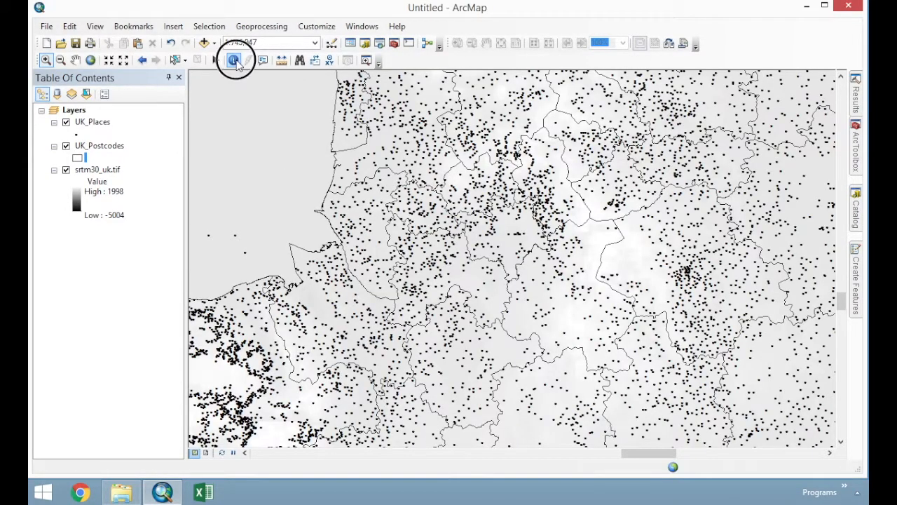
pyautogui.click(487, 298)
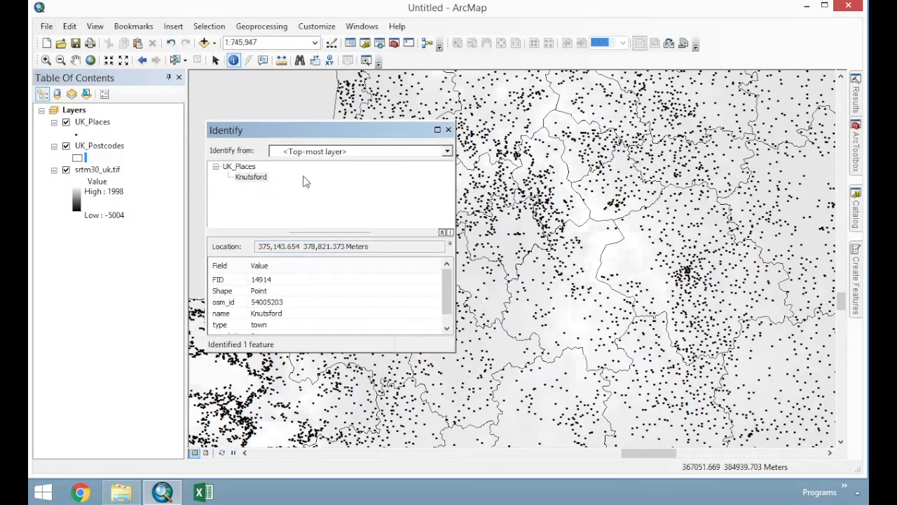
# Flash the identified Knutsford feature on the map and review its attributes from FID down to population.
pyautogui.click(254, 177)
pyautogui.click(251, 178)
pyautogui.click(251, 177)
pyautogui.click(251, 177)
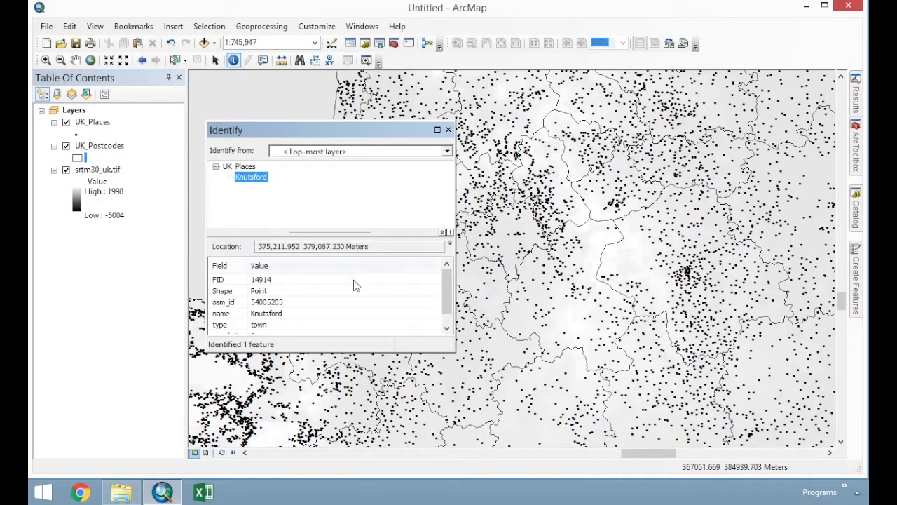
pyautogui.moveTo(442, 285); pyautogui.dragTo(436, 292)
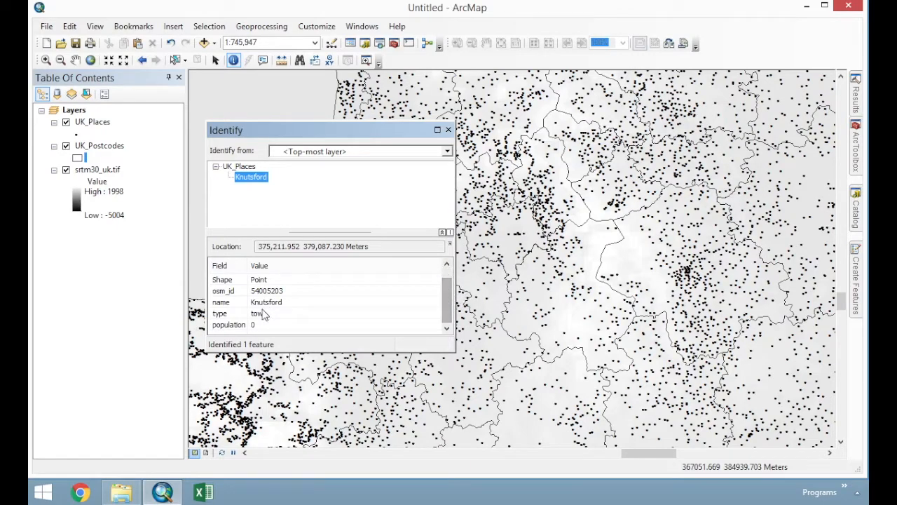
pyautogui.click(448, 264)
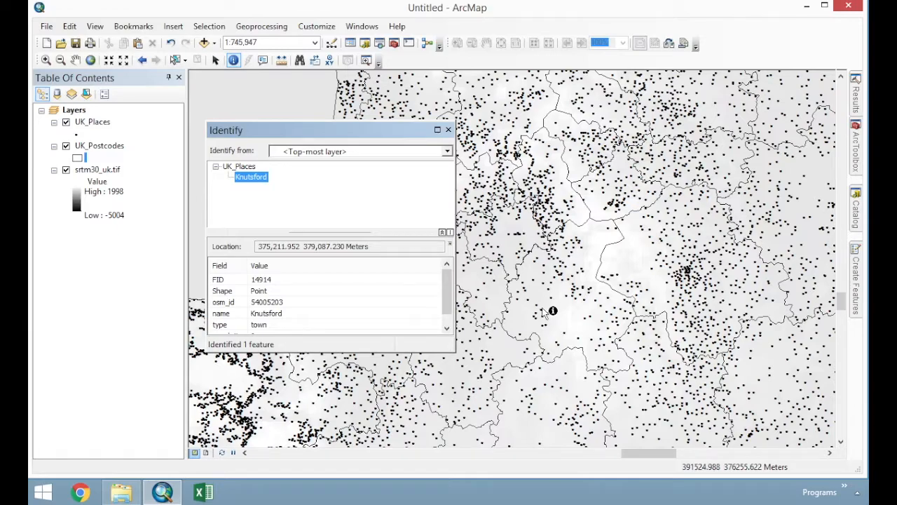
# Set Identify to use visible layers and query points around Sheffield, Doncaster and Bradford for their place, postcode area and elevation.
pyautogui.click(446, 151)
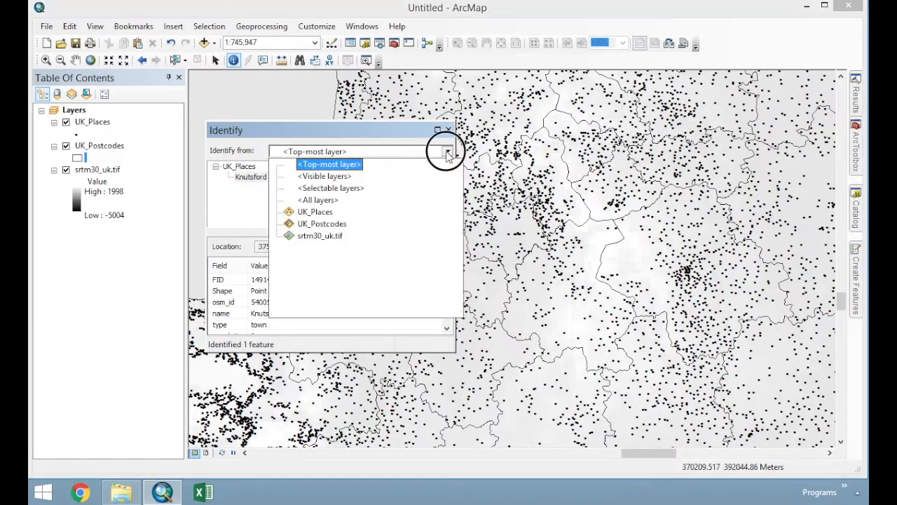
pyautogui.click(327, 180)
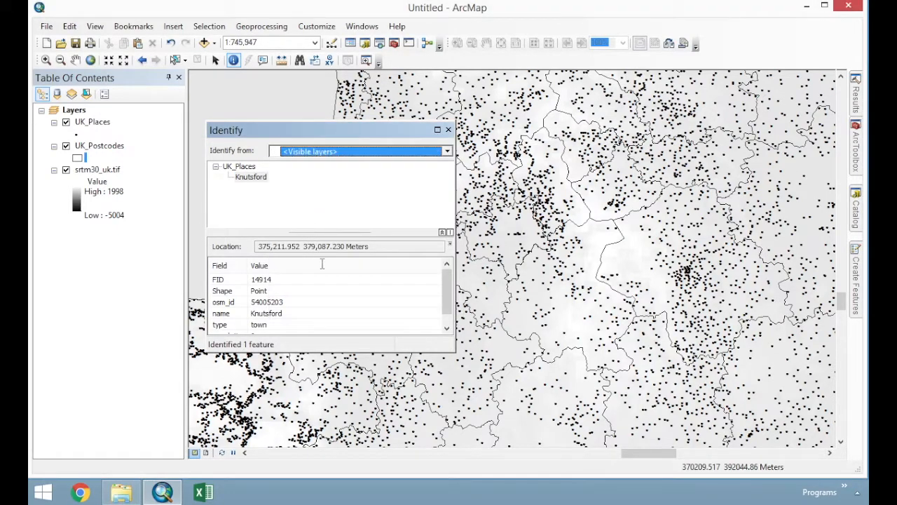
pyautogui.click(642, 230)
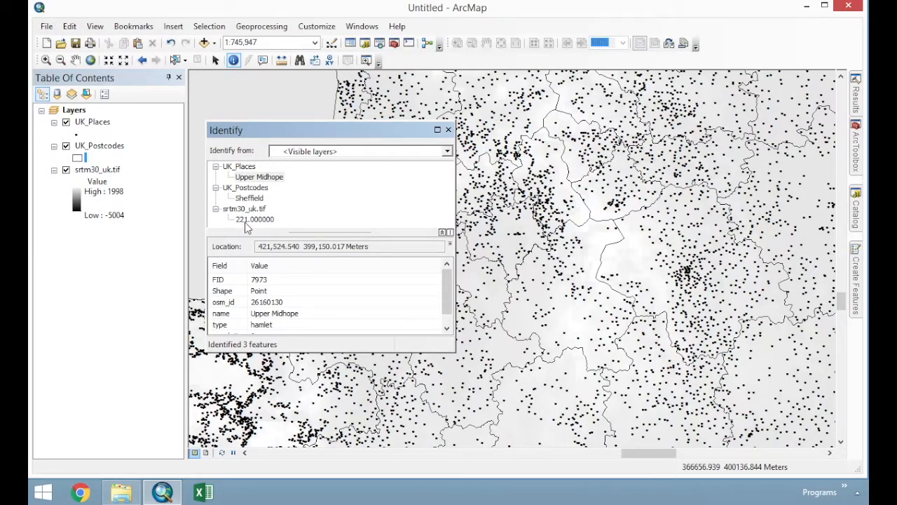
pyautogui.click(781, 172)
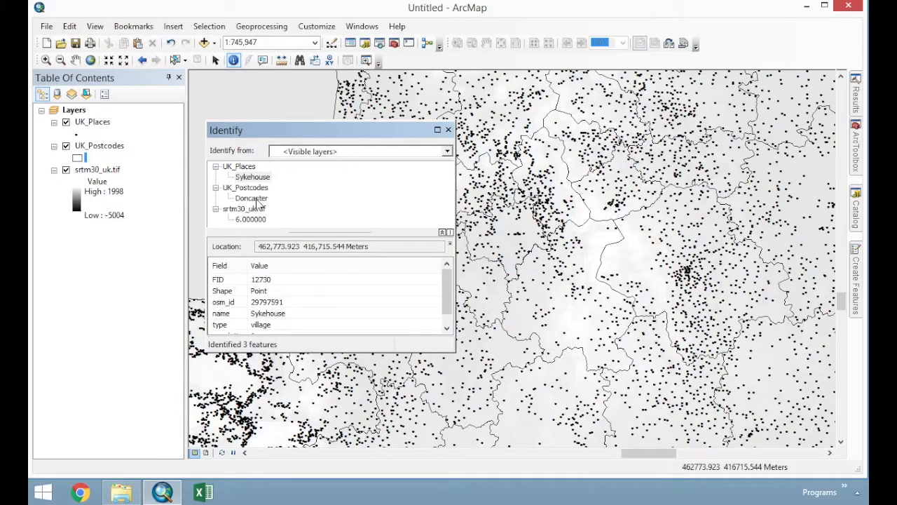
pyautogui.click(598, 105)
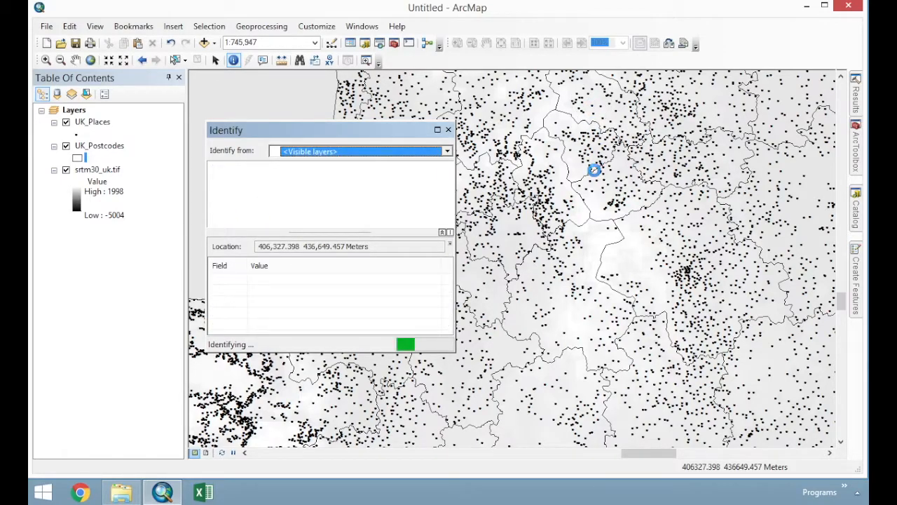
pyautogui.click(446, 152)
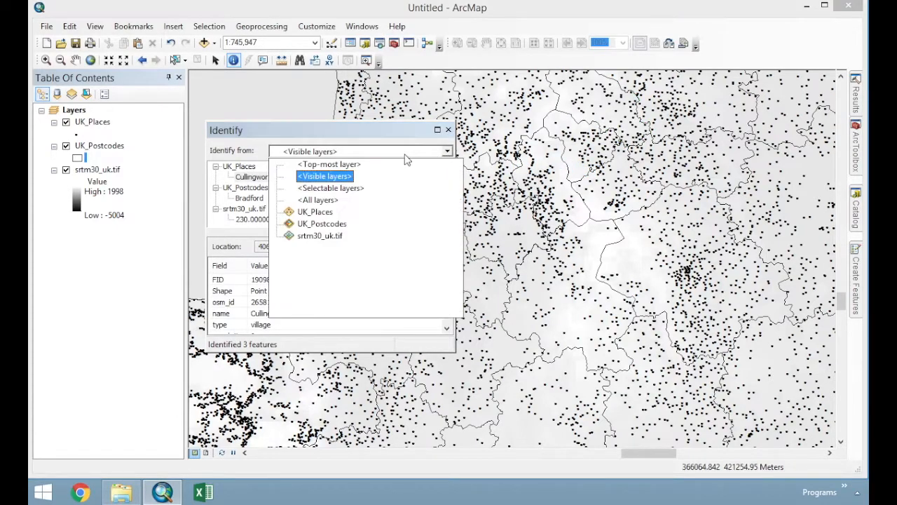
pyautogui.click(337, 143)
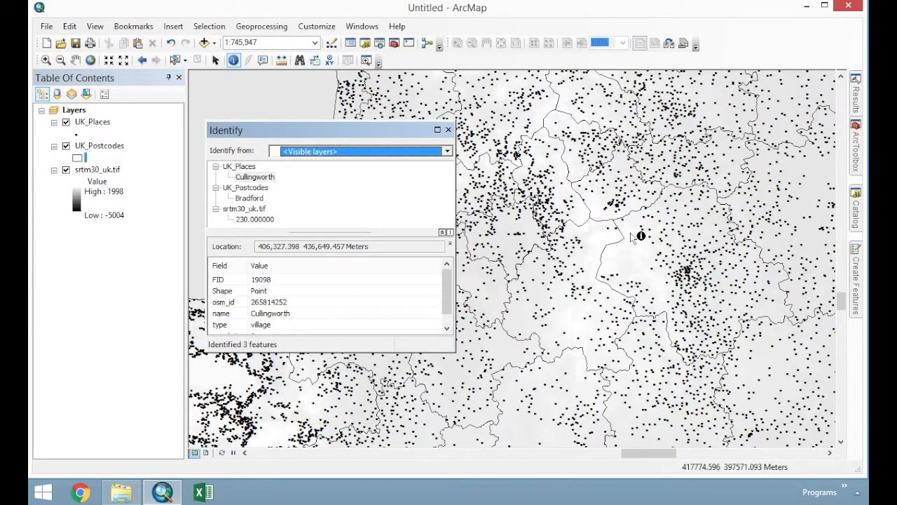
pyautogui.click(659, 274)
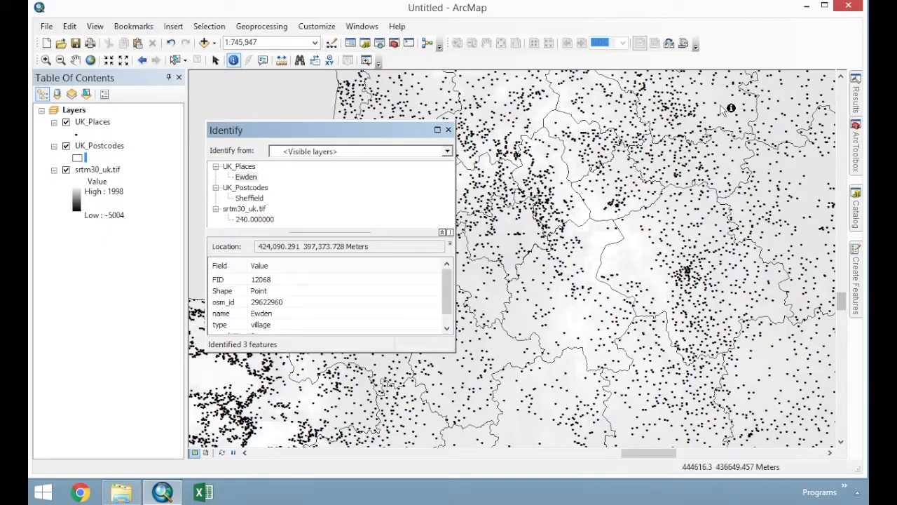
# Search the local tools for "extract values to points" and open the Extract Values to Points tool.
pyautogui.click(380, 44)
pyautogui.write('extract')
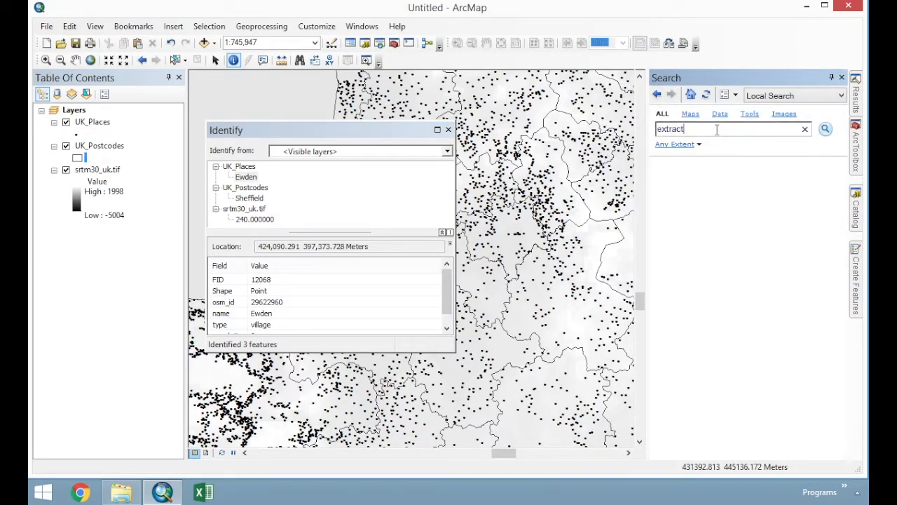
pyautogui.write(' values to points')
pyautogui.click(682, 128)
pyautogui.click(824, 129)
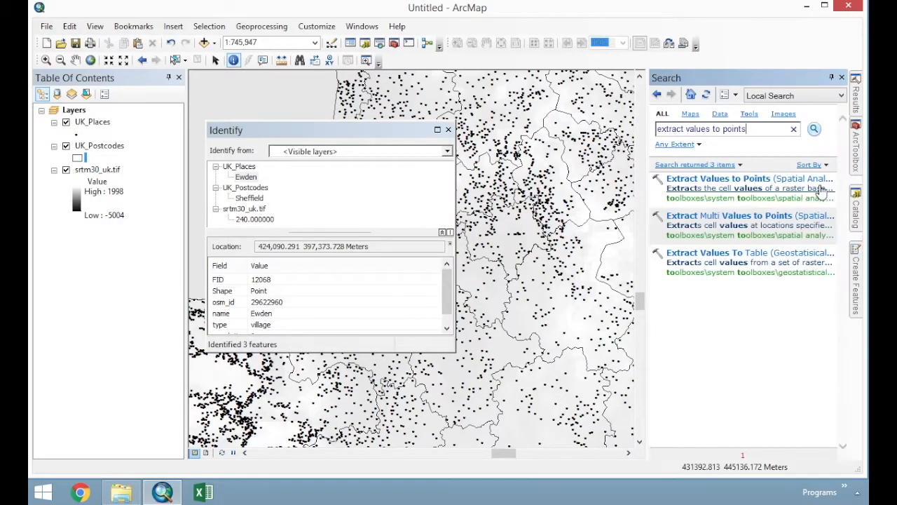
pyautogui.click(708, 179)
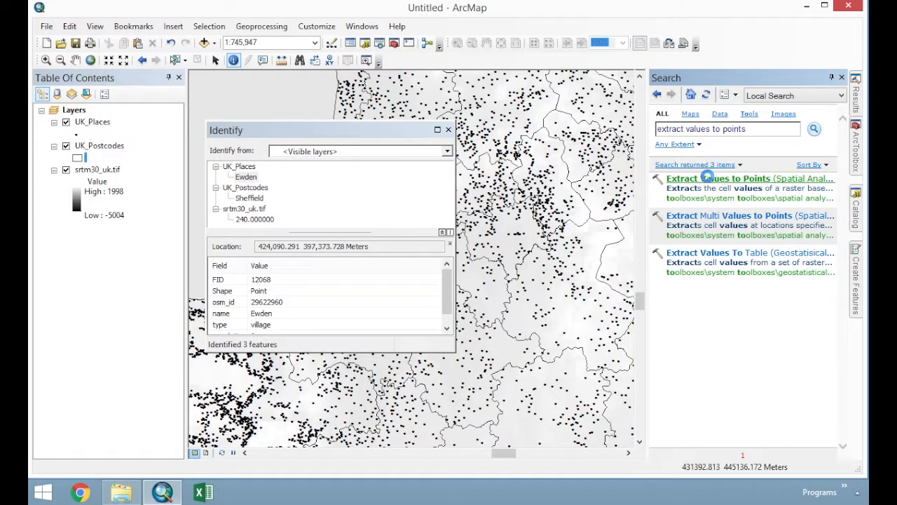
# Set UK_Places as the input point features and srtm30_uk.tif as the input raster for the extraction.
pyautogui.click(486, 115)
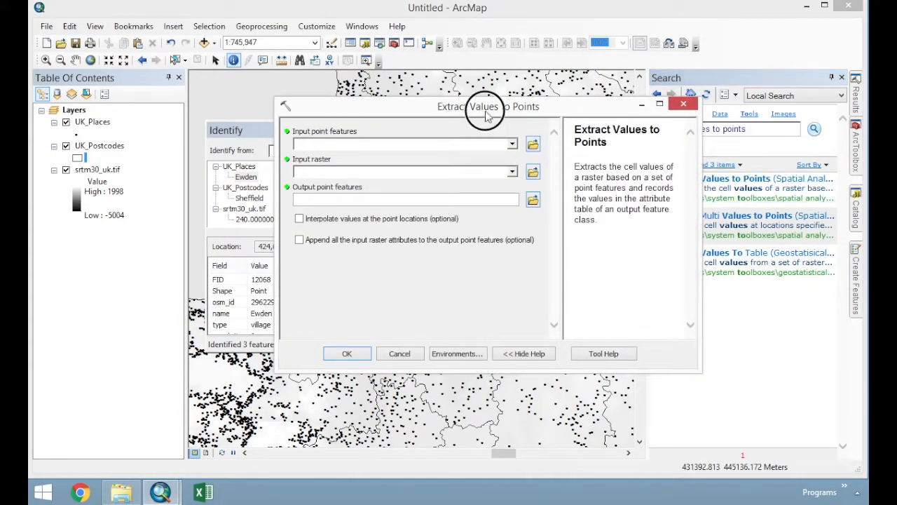
pyautogui.moveTo(486, 114); pyautogui.dragTo(496, 116)
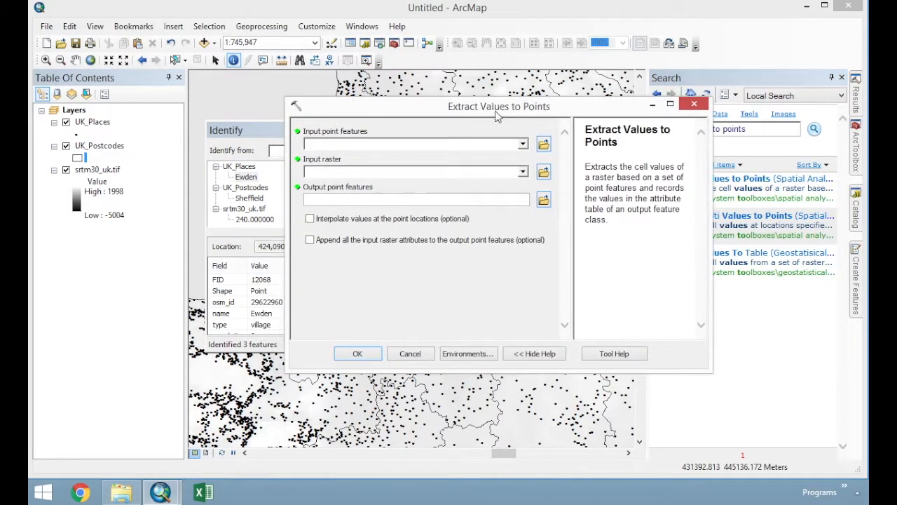
pyautogui.click(523, 144)
pyautogui.click(355, 158)
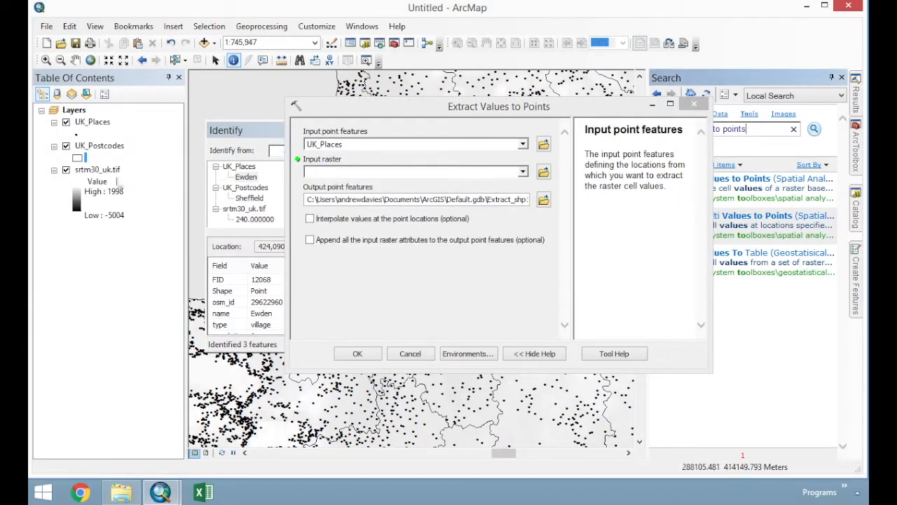
pyautogui.click(523, 173)
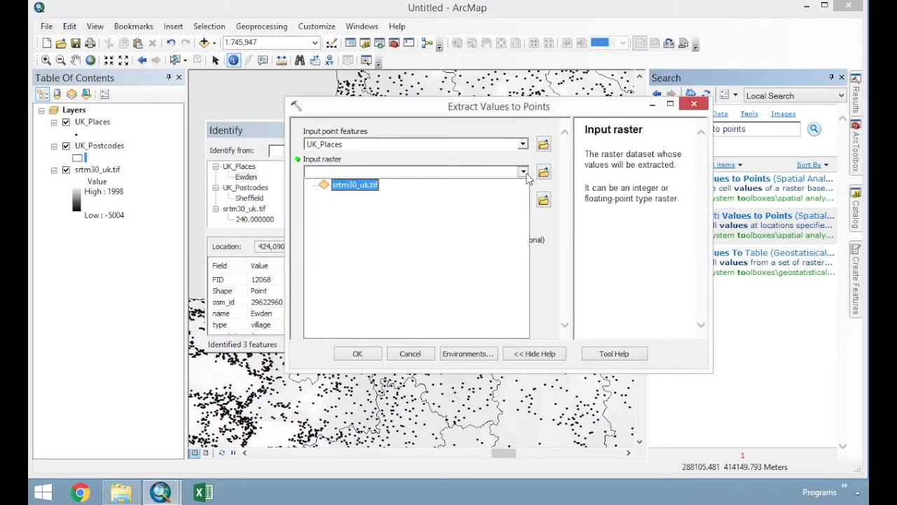
pyautogui.click(368, 186)
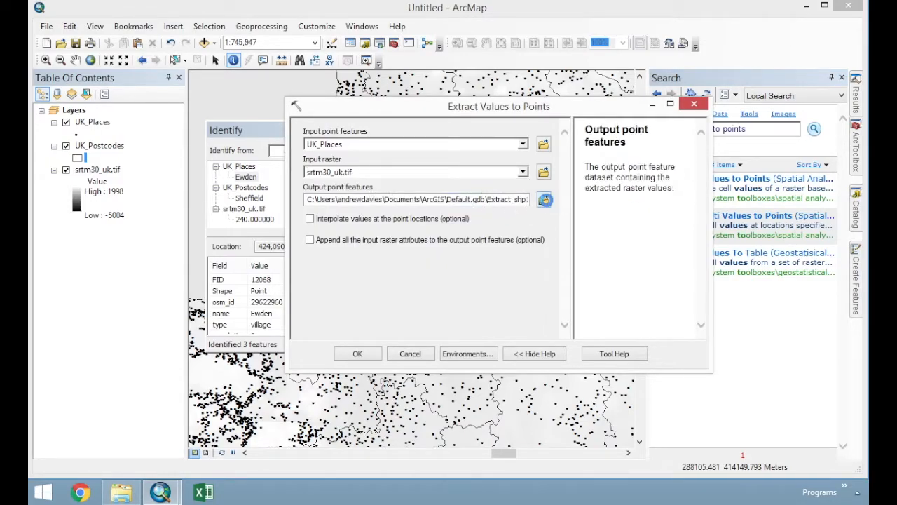
# Browse the output location to C:\GIS_Files\UK_Postcodes and create a new folder there named Data_from_me.
pyautogui.click(544, 201)
pyautogui.doubleClick(394, 185)
pyautogui.doubleClick(379, 174)
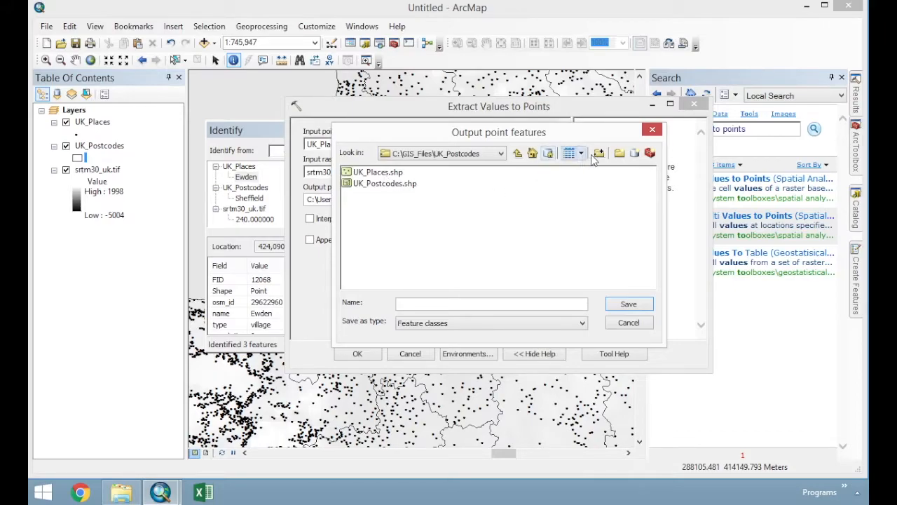
pyautogui.click(619, 153)
pyautogui.write('Data')
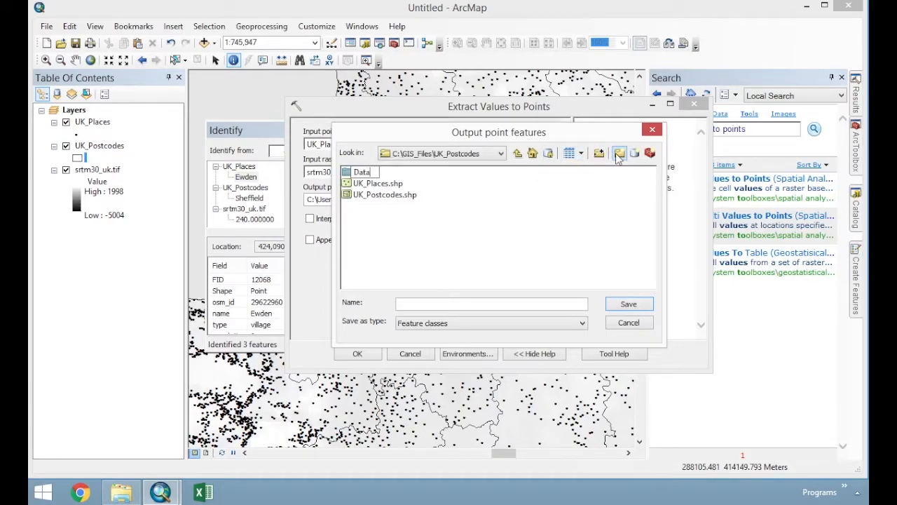
pyautogui.write('_from_me')
pyautogui.press('Return')
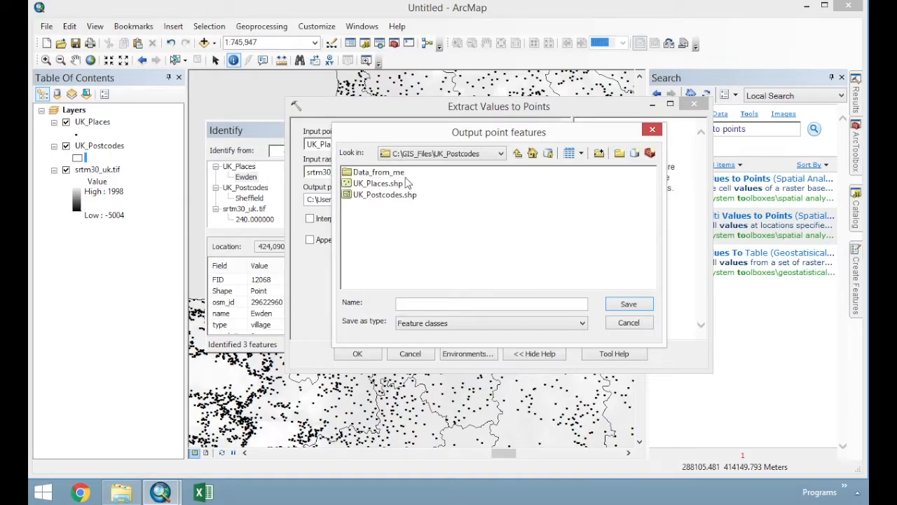
# Set the output point features to be saved as UK_Places_elevations.shp inside the Data_from_me folder.
pyautogui.doubleClick(405, 175)
pyautogui.click(442, 302)
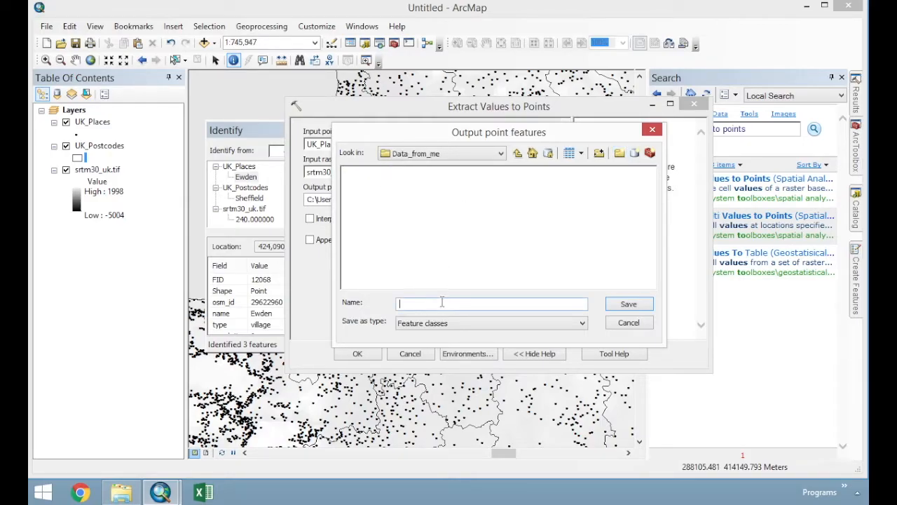
pyautogui.write('UK_Places_elevations.sh')
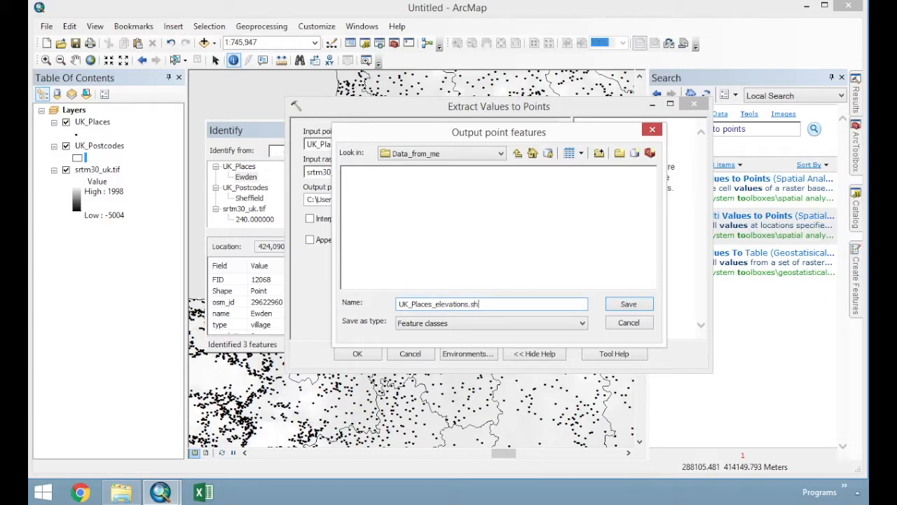
pyautogui.write('p')
pyautogui.click(628, 305)
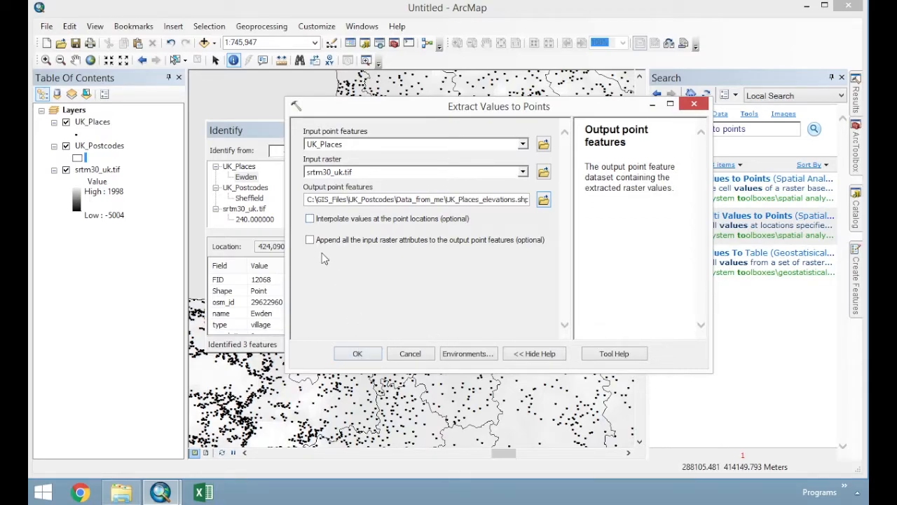
# Run the Extract Values to Points tool and tidy away the Identify and Search windows.
pyautogui.click(364, 354)
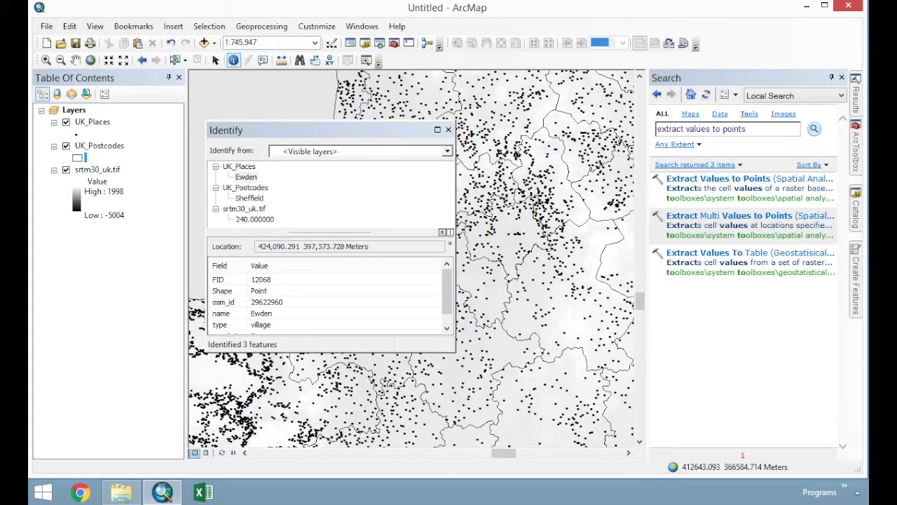
pyautogui.click(448, 129)
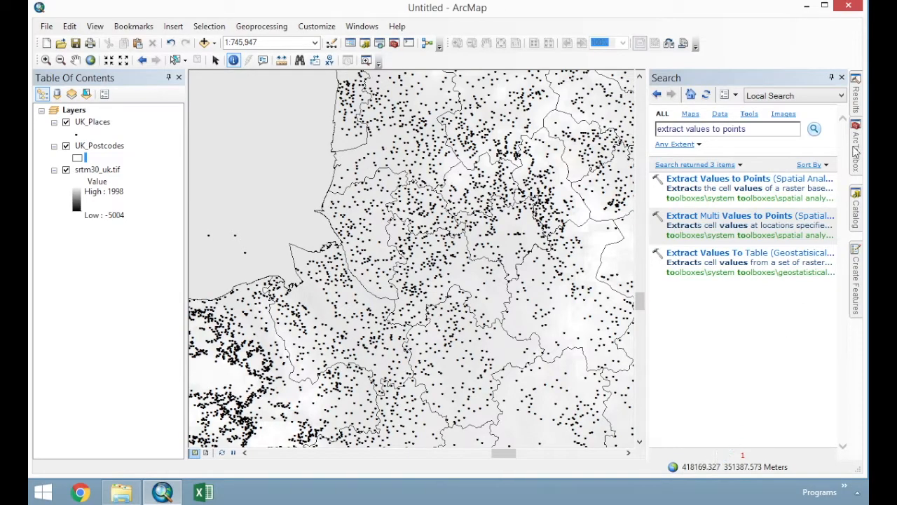
pyautogui.click(831, 77)
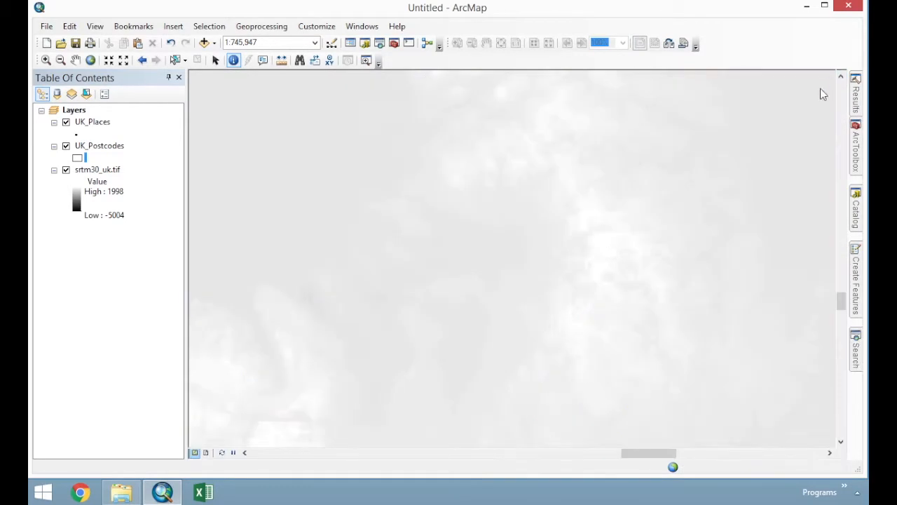
# Turn off the display of the UK_Places layer.
pyautogui.click(66, 122)
pyautogui.scroll(-5, 403, 221)
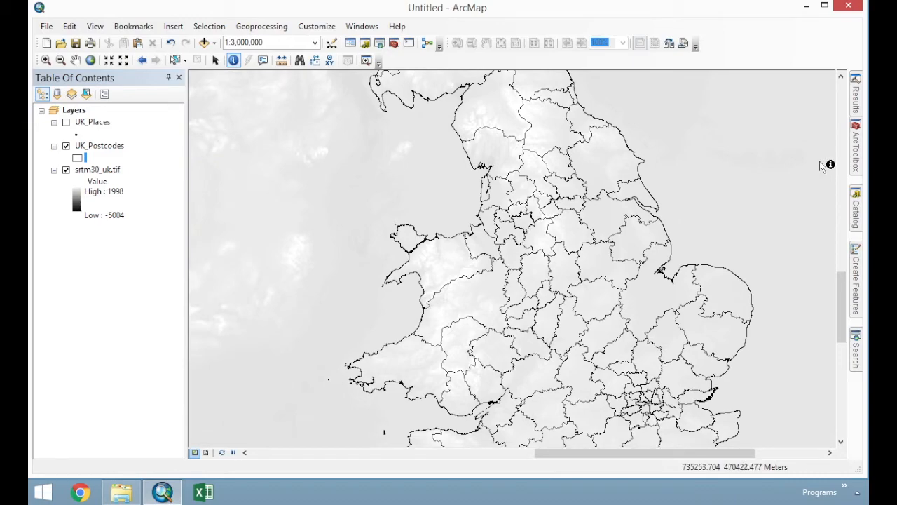
# Check the messages of the running Extract Values to Points tool in the current session's geoprocessing results.
pyautogui.click(855, 94)
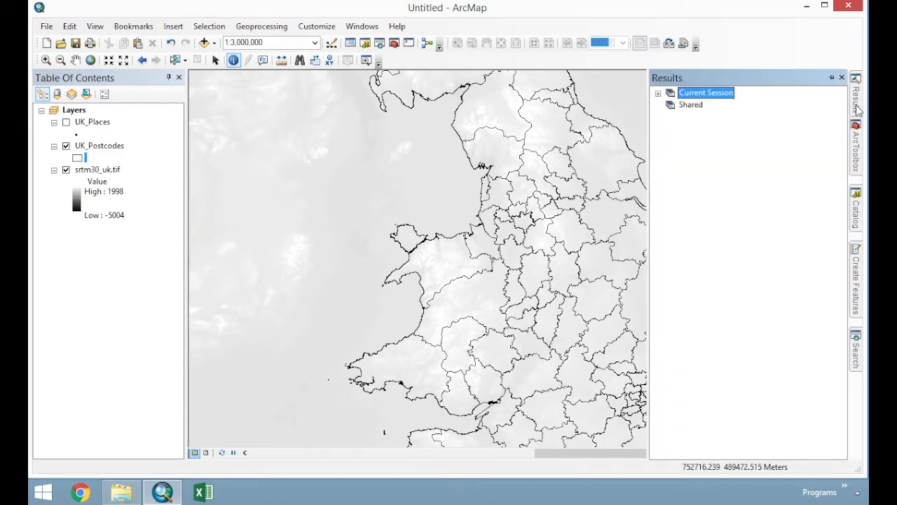
pyautogui.click(659, 93)
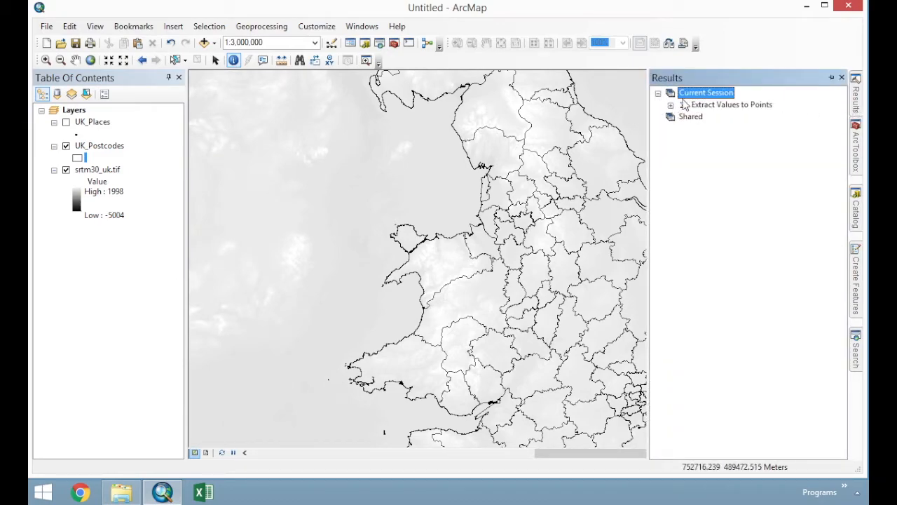
pyautogui.click(670, 104)
pyautogui.click(683, 152)
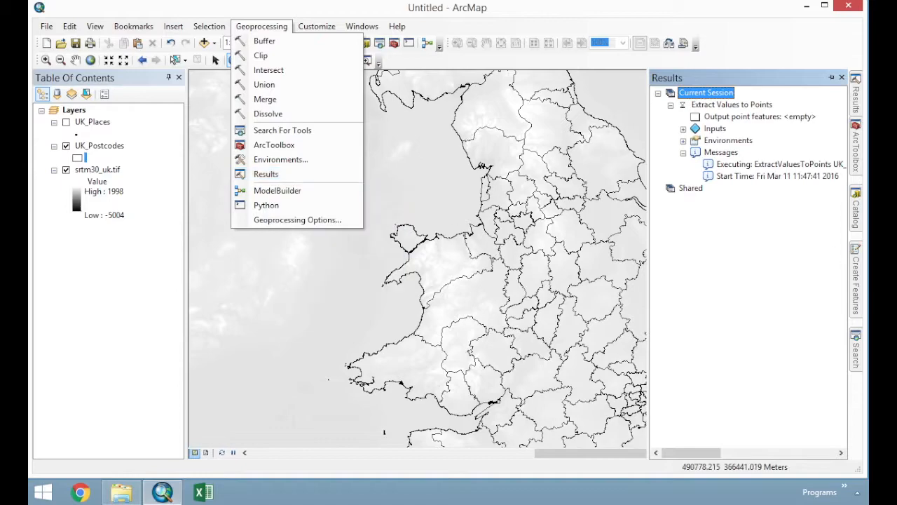
pyautogui.click(859, 92)
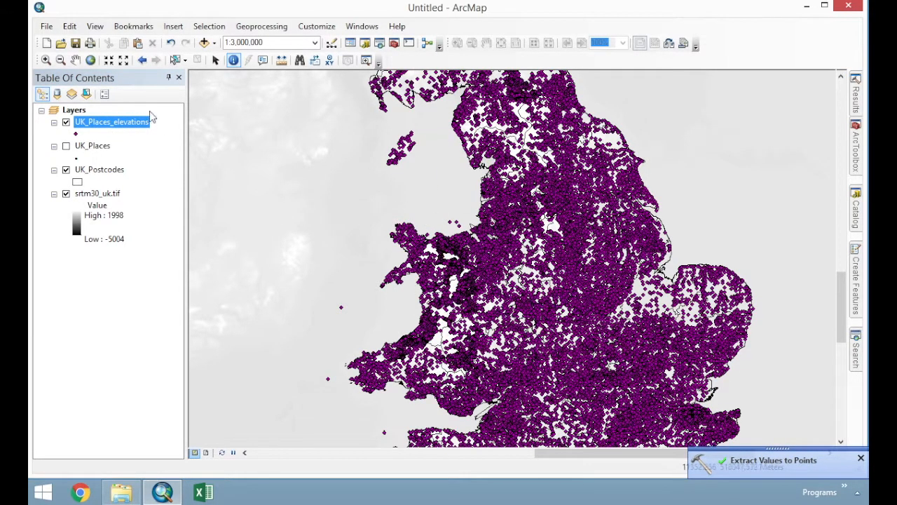
# Open the attribute table of UK_Places_elevations and examine its RASTERVALU column.
pyautogui.rightClick(123, 125)
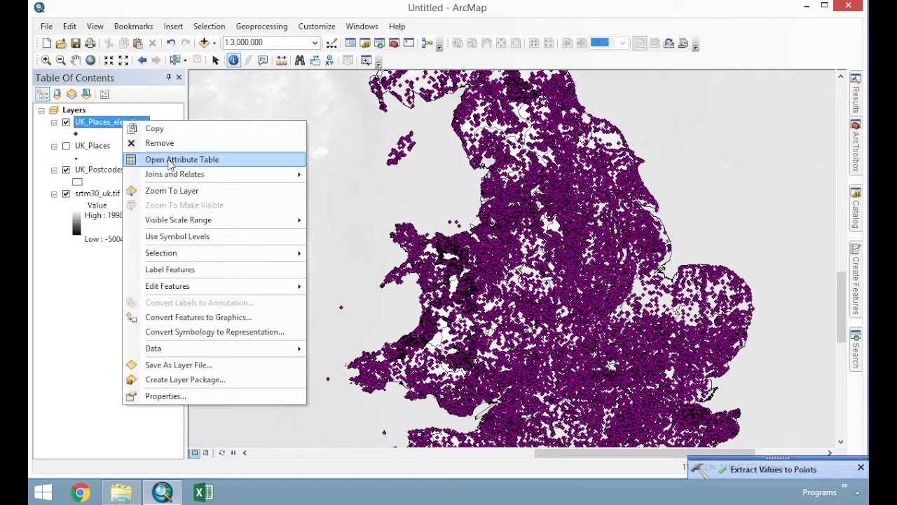
pyautogui.click(168, 160)
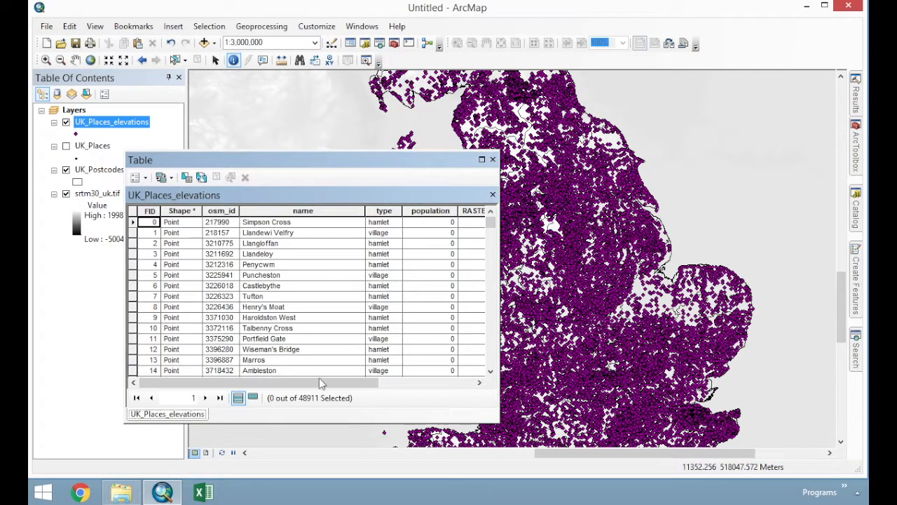
pyautogui.moveTo(321, 382); pyautogui.dragTo(425, 382)
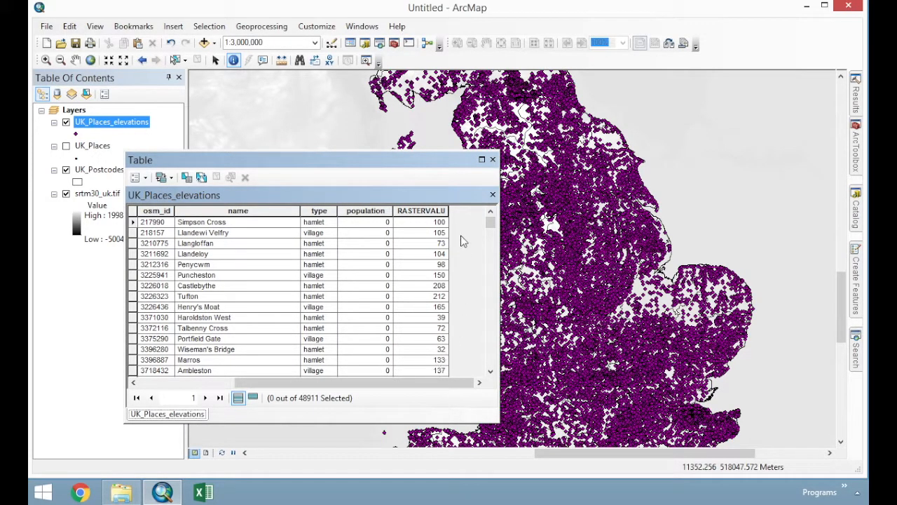
# Select the Simpson Cross record in the table and zoom the map to its point.
pyautogui.click(133, 222)
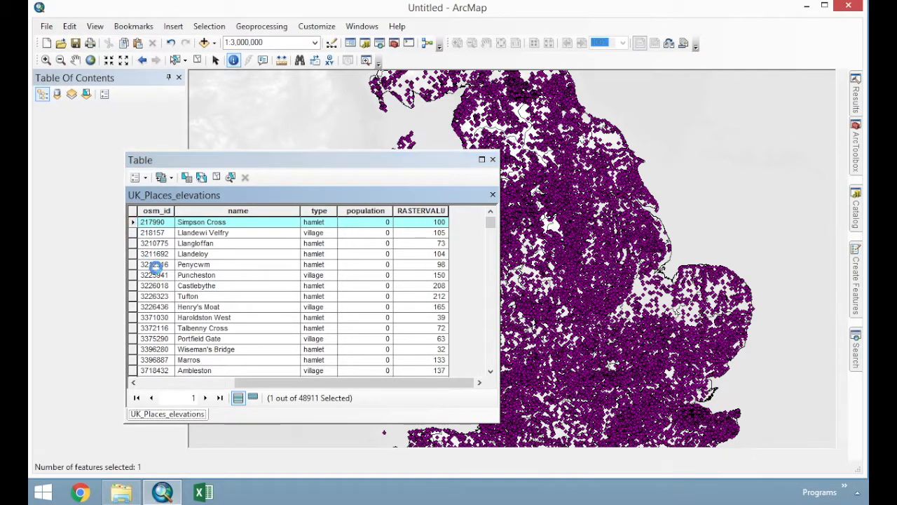
pyautogui.rightClick(150, 261)
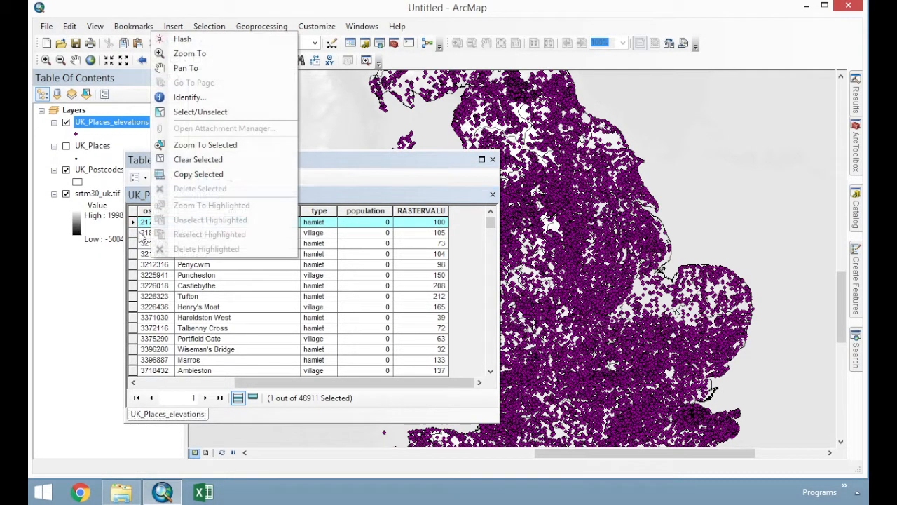
pyautogui.click(196, 144)
pyautogui.moveTo(414, 161); pyautogui.dragTo(368, 159)
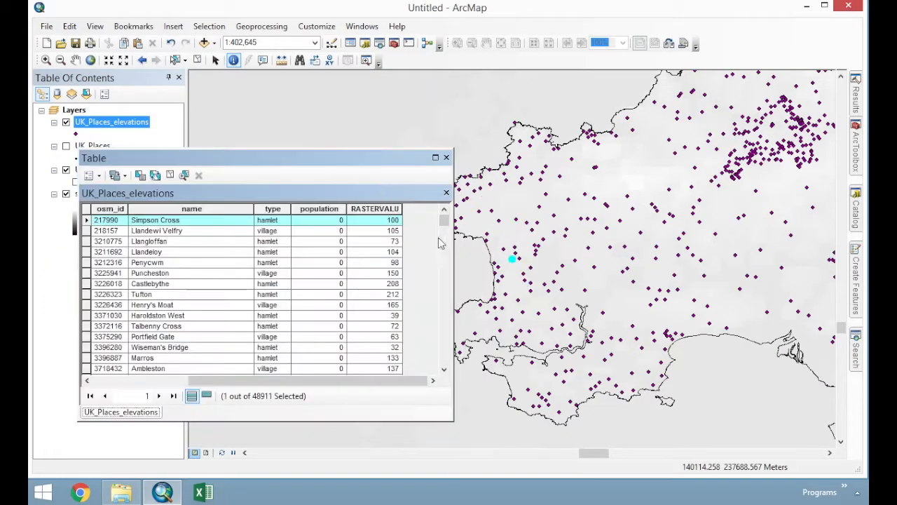
# Identify the selected Simpson Cross point to compare its extracted value with the srtm30_uk.tif raster value.
pyautogui.click(512, 259)
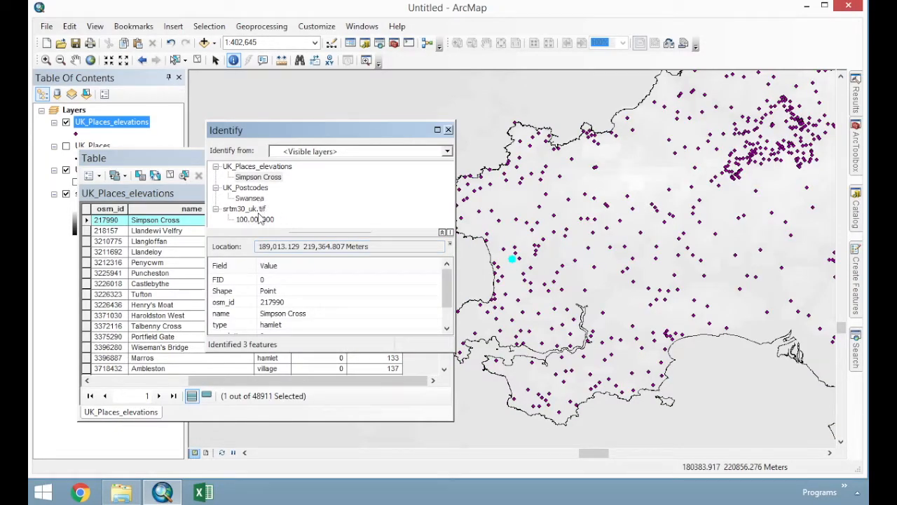
pyautogui.moveTo(441, 134); pyautogui.dragTo(690, 151)
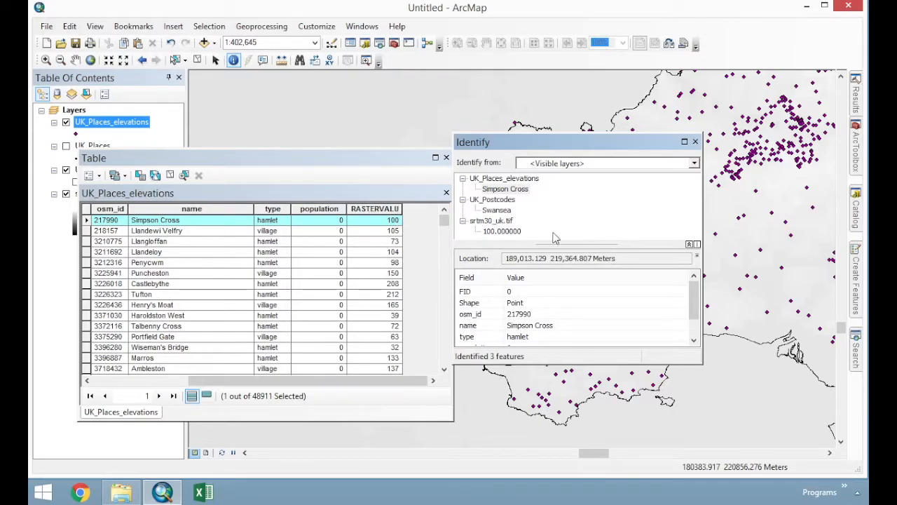
pyautogui.click(695, 142)
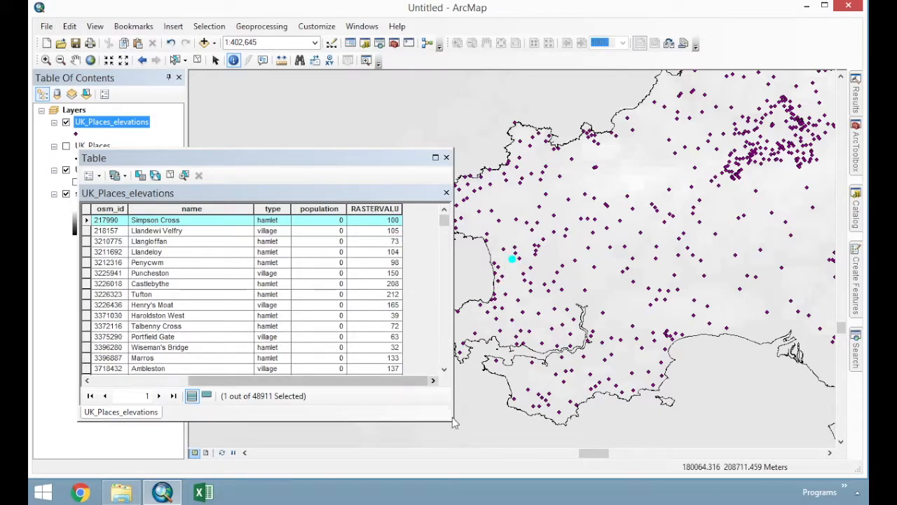
# Add a Short Integer field named Elevation with precision 5 to the UK_Places_elevations attribute table.
pyautogui.moveTo(453, 419); pyautogui.dragTo(571, 420)
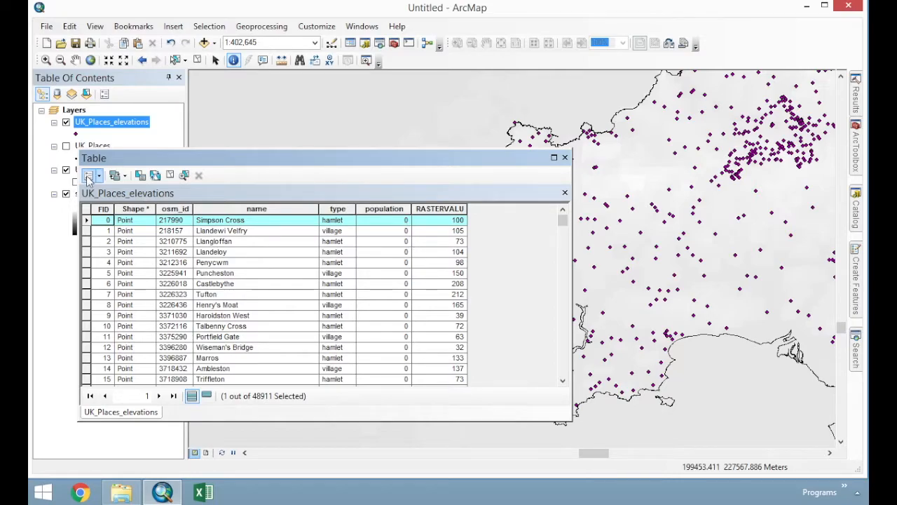
pyautogui.click(134, 161)
pyautogui.moveTo(134, 161); pyautogui.dragTo(326, 143)
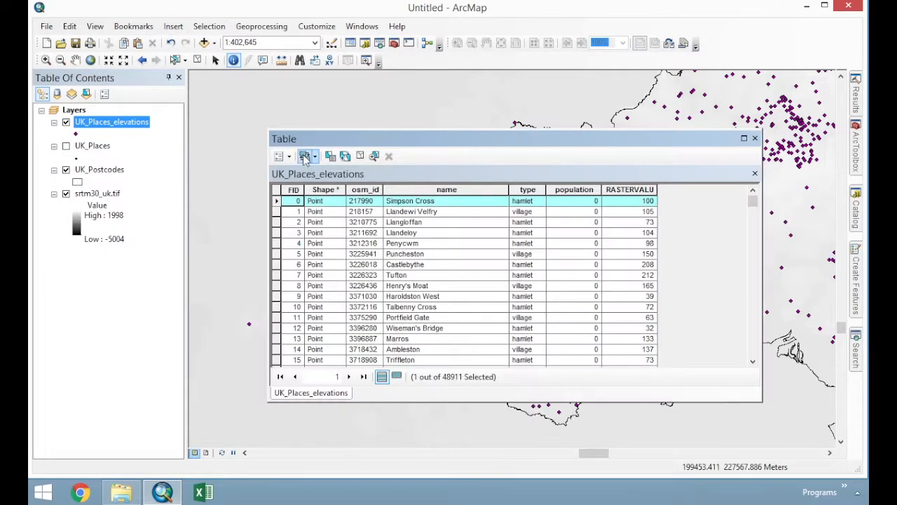
pyautogui.click(289, 156)
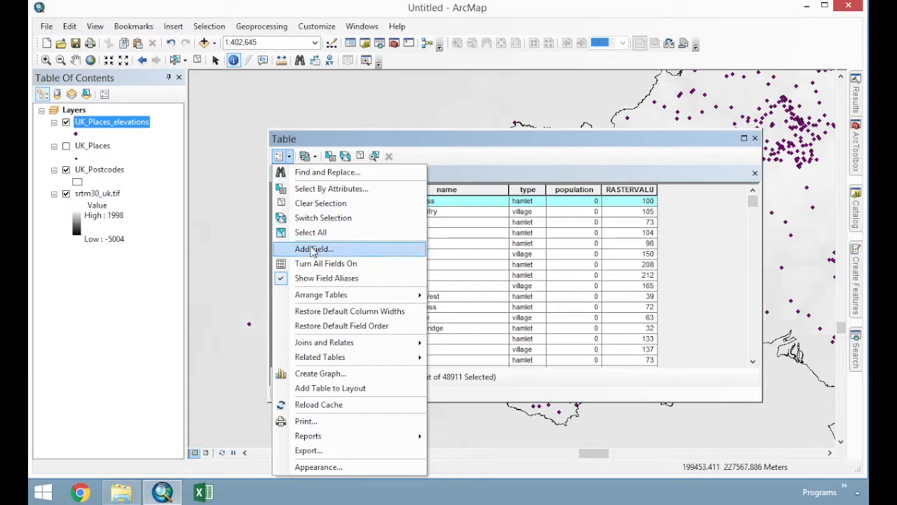
pyautogui.click(313, 249)
pyautogui.click(439, 175)
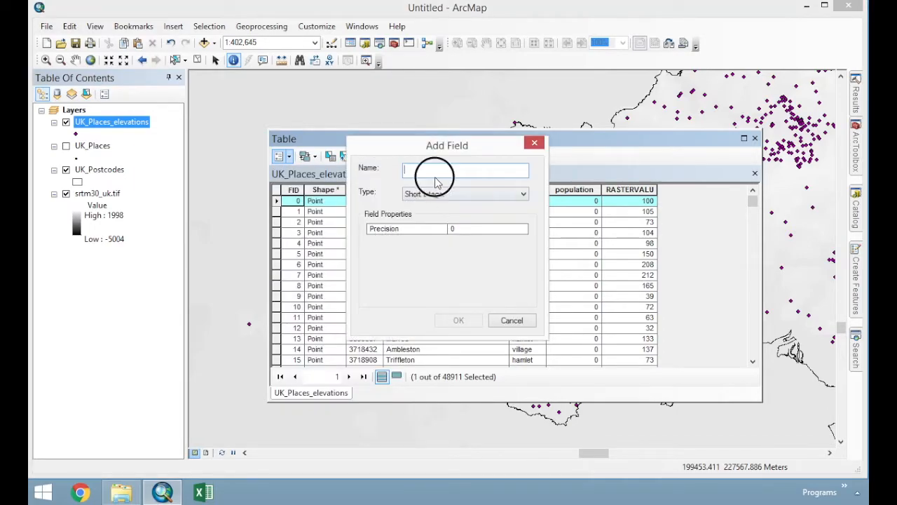
pyautogui.write('E')
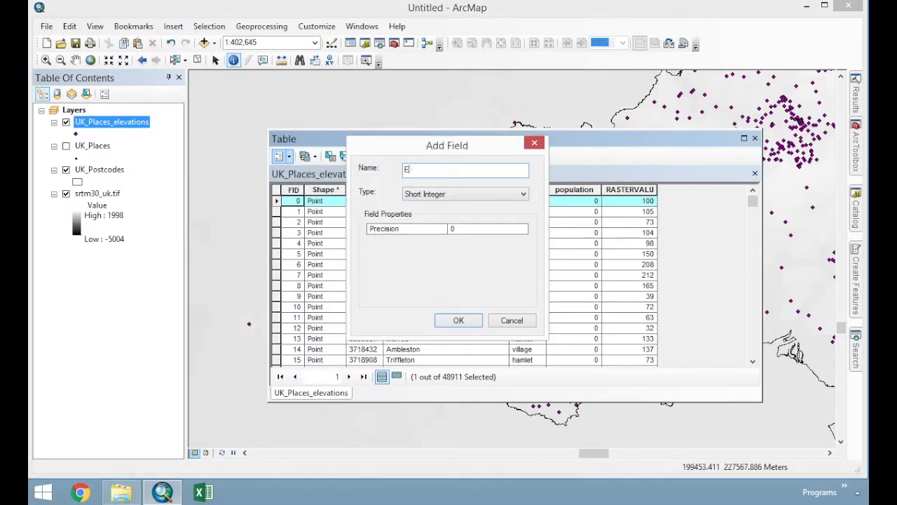
pyautogui.write('vevation')
pyautogui.click(461, 229)
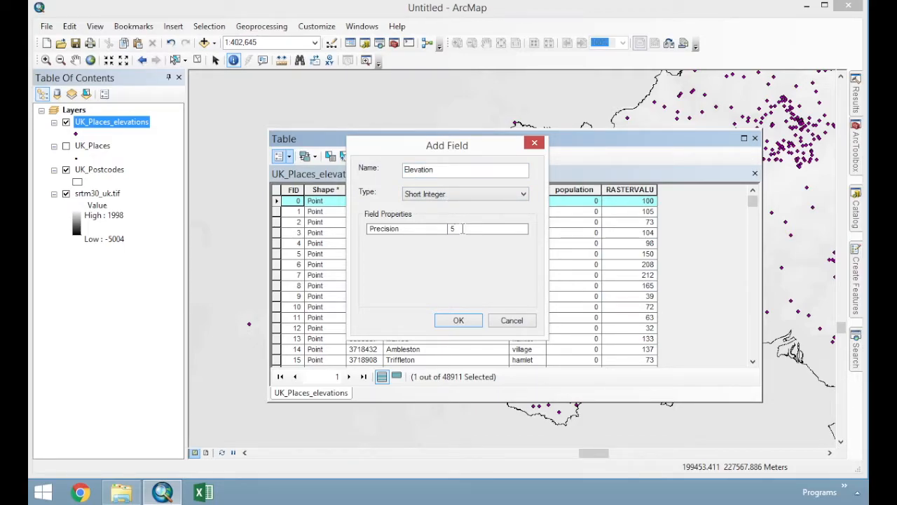
pyautogui.write('5')
pyautogui.click(460, 320)
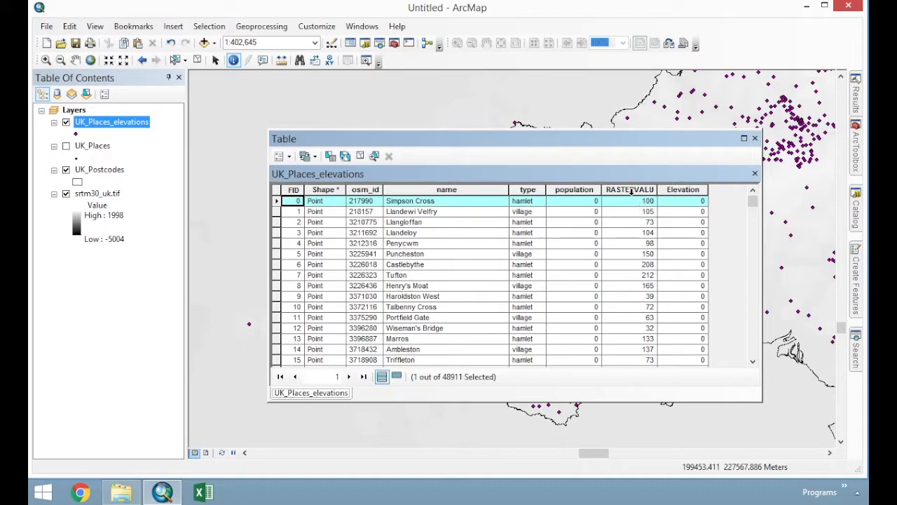
# Calculate the Elevation field as [RASTERVALU] for the selected record, outside an edit session.
pyautogui.rightClick(690, 189)
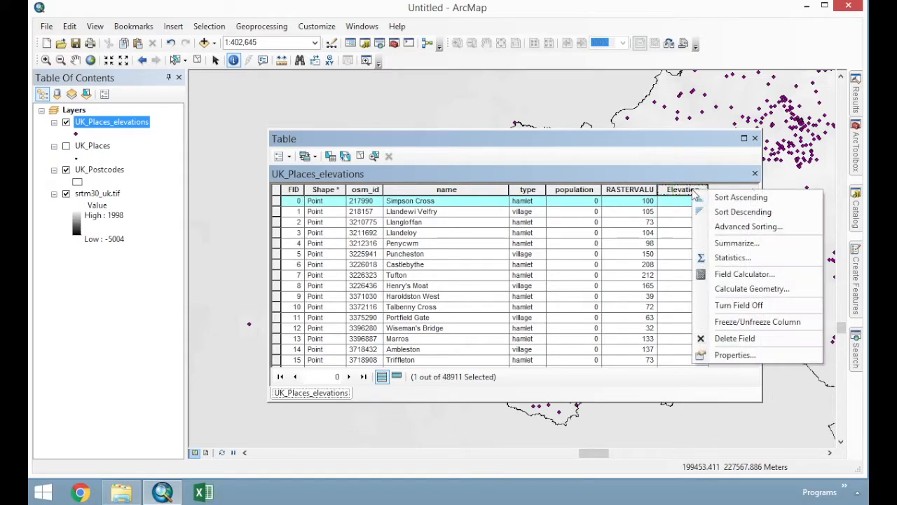
pyautogui.click(782, 277)
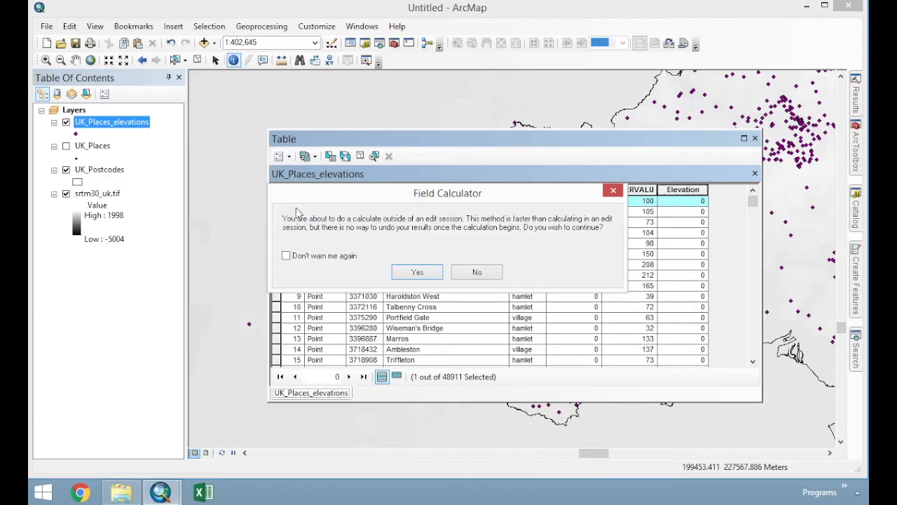
pyautogui.moveTo(360, 219); pyautogui.dragTo(462, 226)
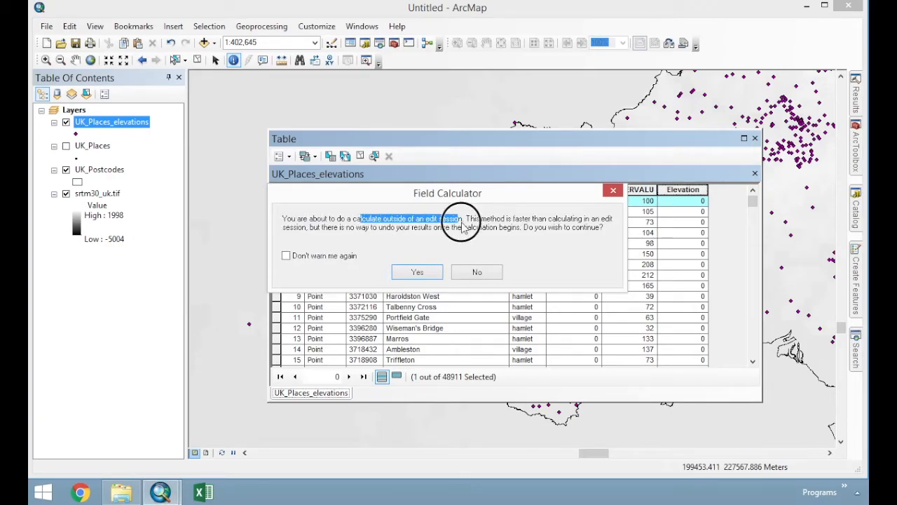
pyautogui.click(418, 271)
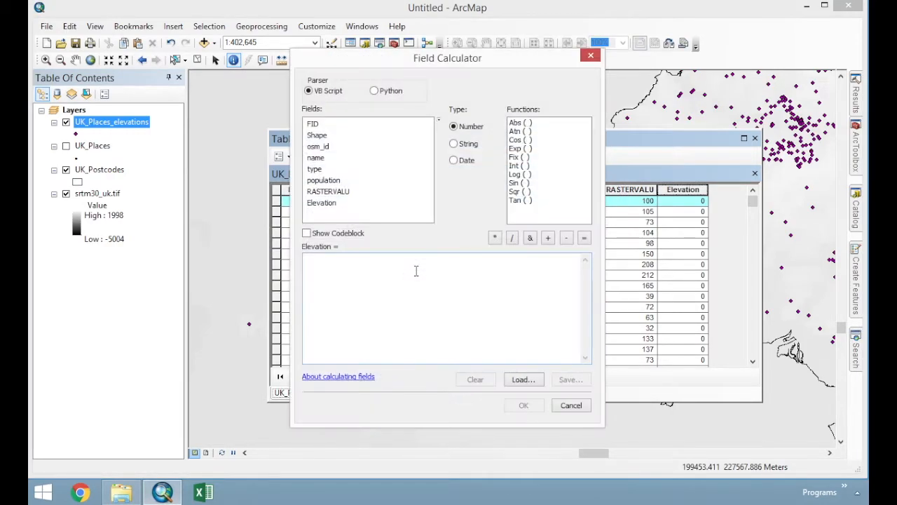
pyautogui.click(324, 262)
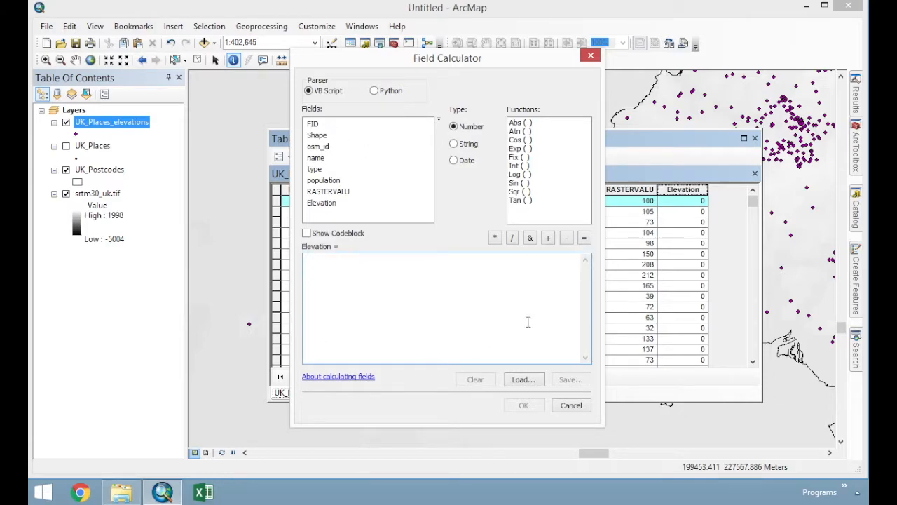
pyautogui.doubleClick(327, 192)
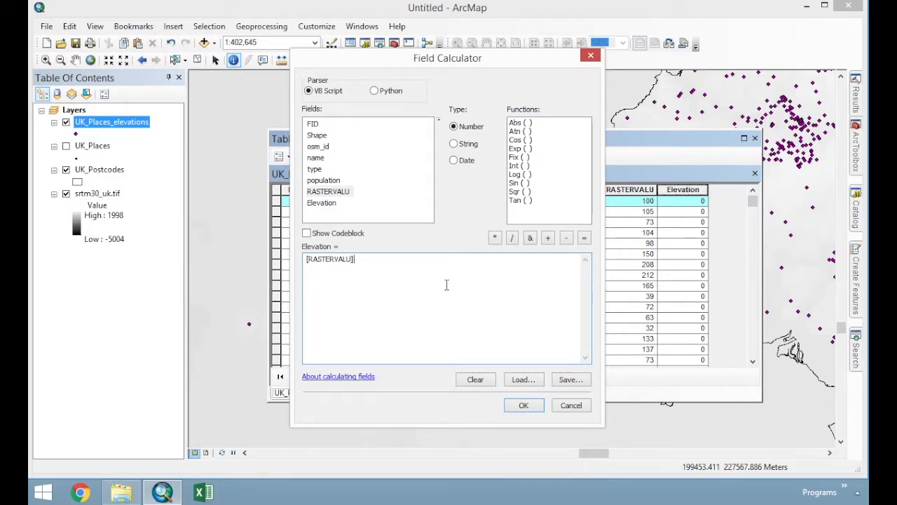
pyautogui.click(523, 405)
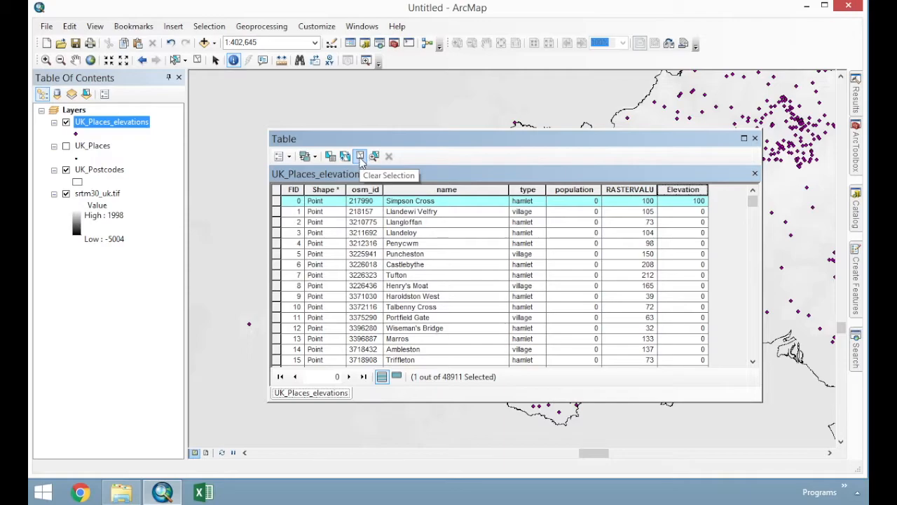
# Clear the record selection, rerun the Elevation field calculation for all records with the same expression, and check the values.
pyautogui.click(361, 156)
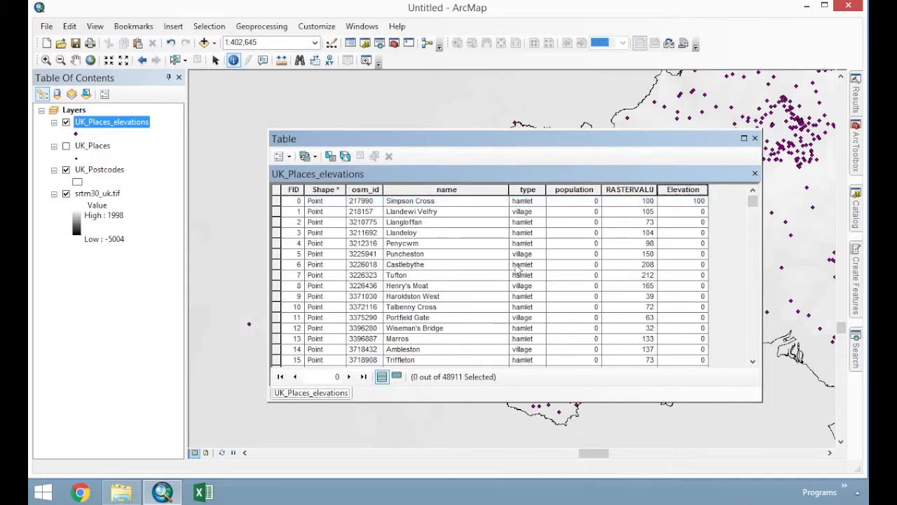
pyautogui.rightClick(678, 190)
pyautogui.click(713, 275)
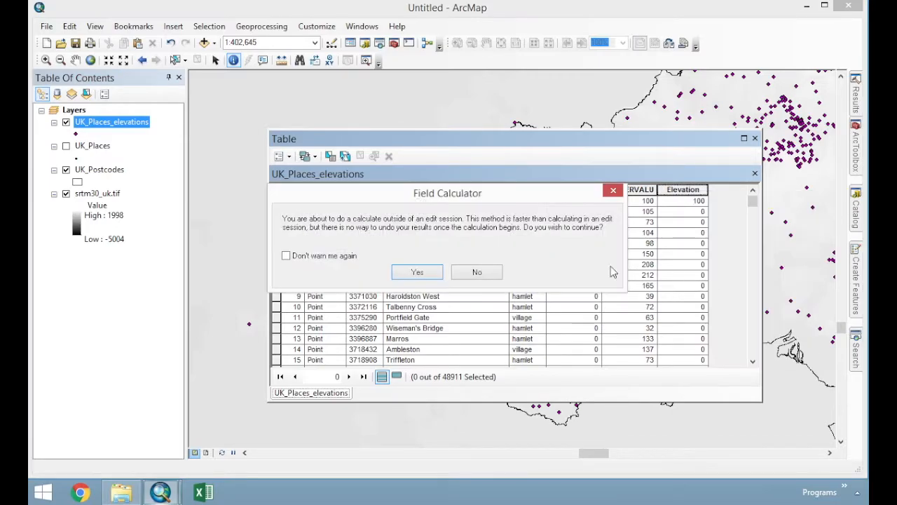
pyautogui.click(417, 272)
pyautogui.click(521, 405)
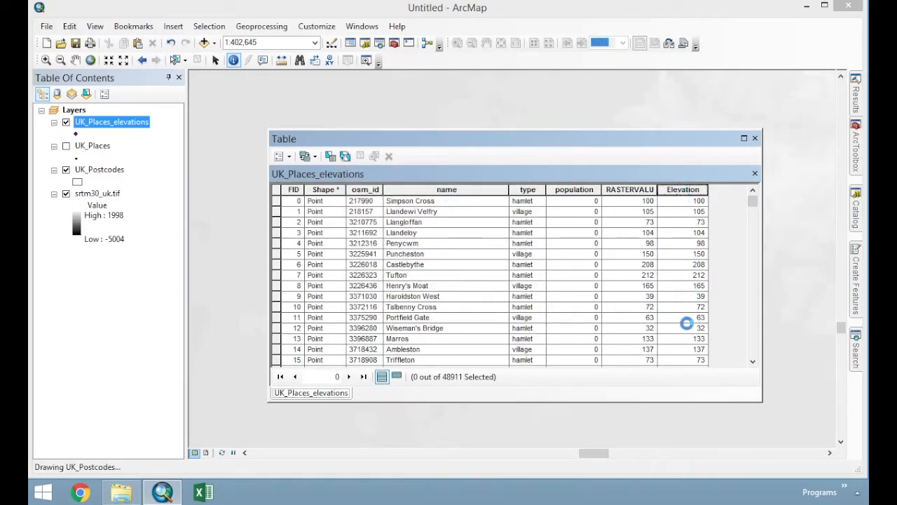
pyautogui.moveTo(752, 204); pyautogui.dragTo(752, 213)
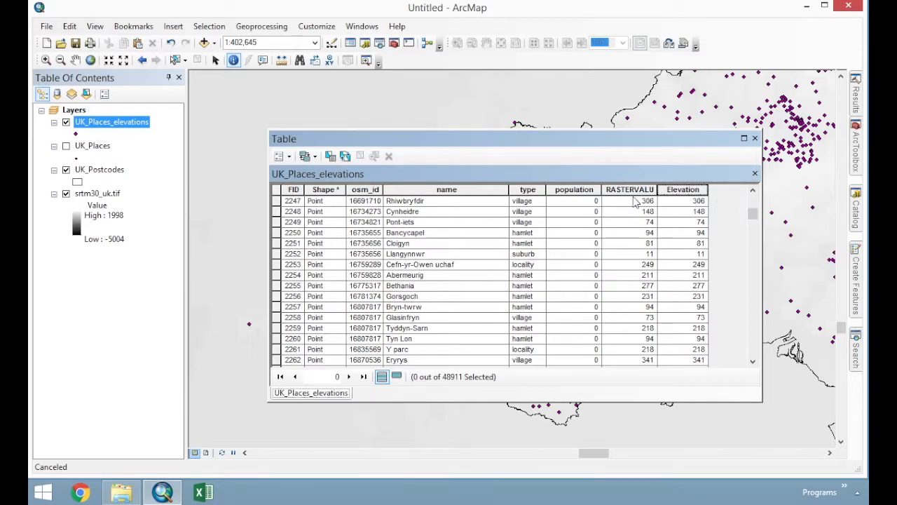
# Delete the RASTERVALU field from the UK_Places_elevations table.
pyautogui.rightClick(626, 190)
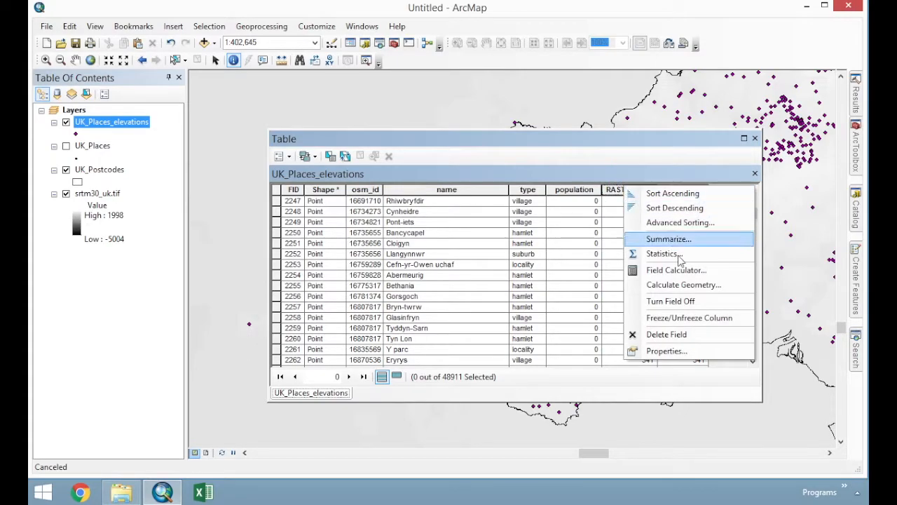
pyautogui.click(664, 335)
pyautogui.click(473, 301)
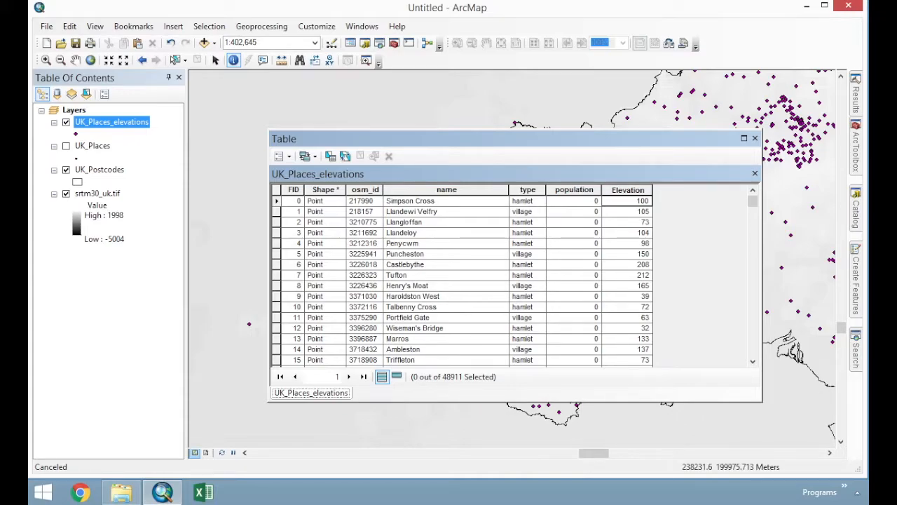
pyautogui.moveTo(613, 139); pyautogui.dragTo(491, 137)
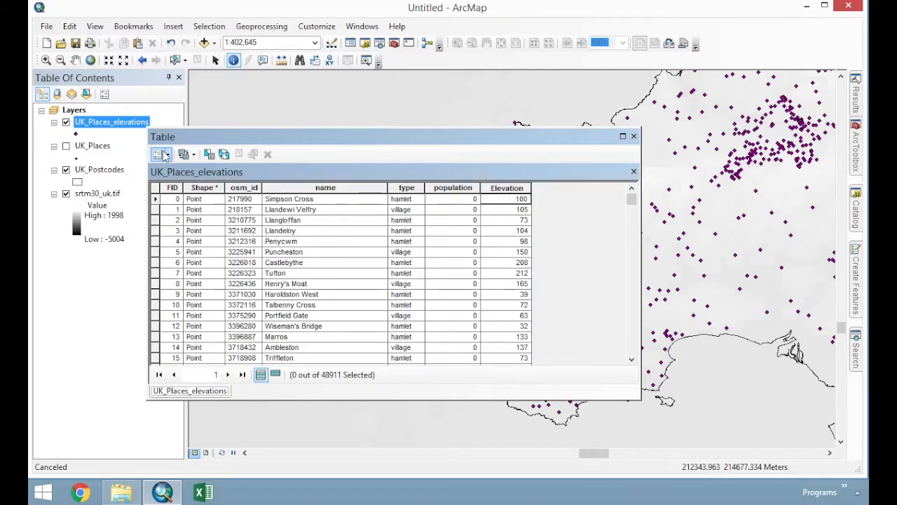
# Select the records in the UK_Places_elevations table by attributes where "name" = 'Woodhead', verifying the expression before applying it.
pyautogui.scroll(5, 715, 249)
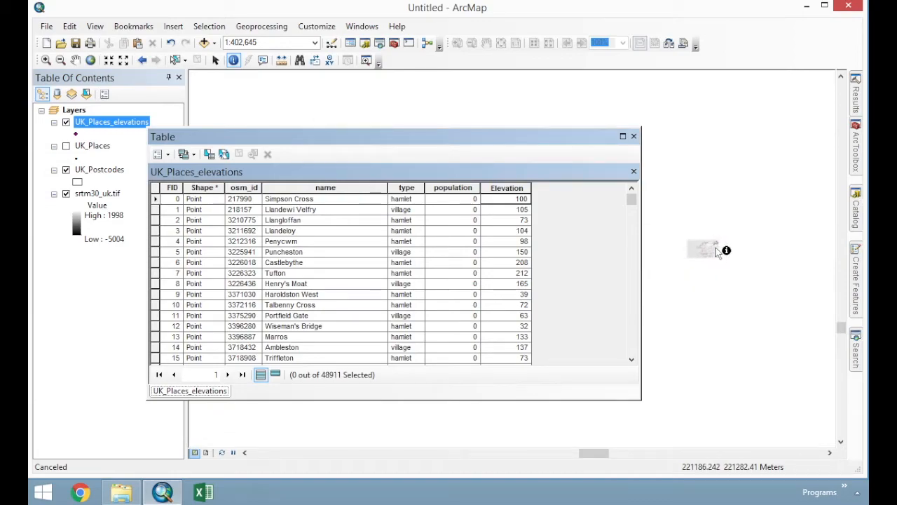
pyautogui.moveTo(758, 220); pyautogui.dragTo(712, 337)
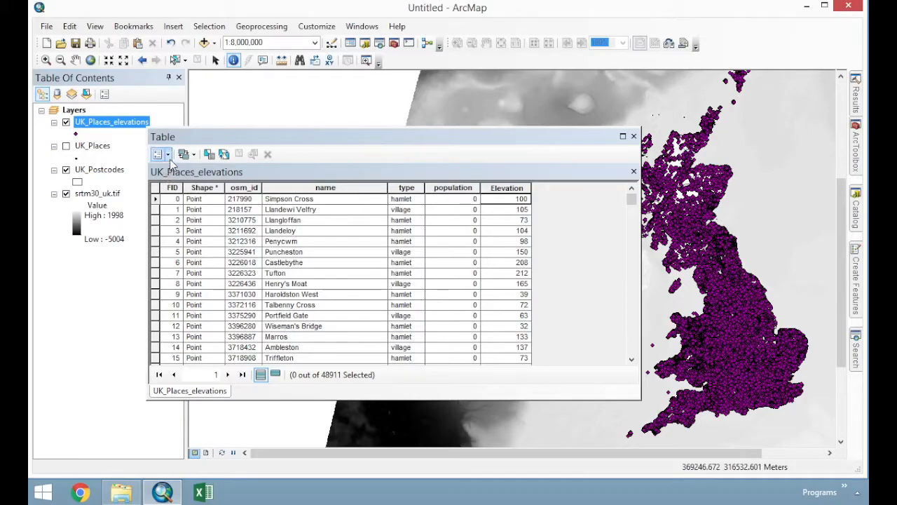
pyautogui.click(168, 155)
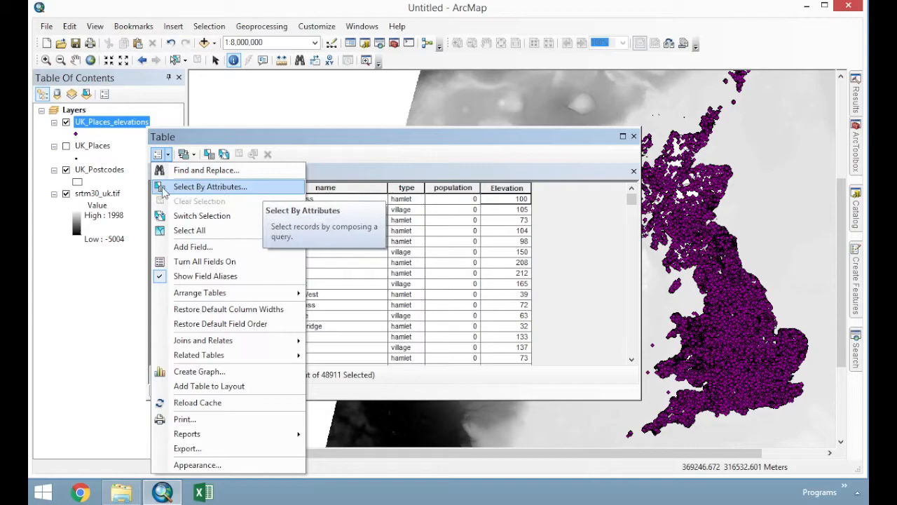
pyautogui.click(257, 188)
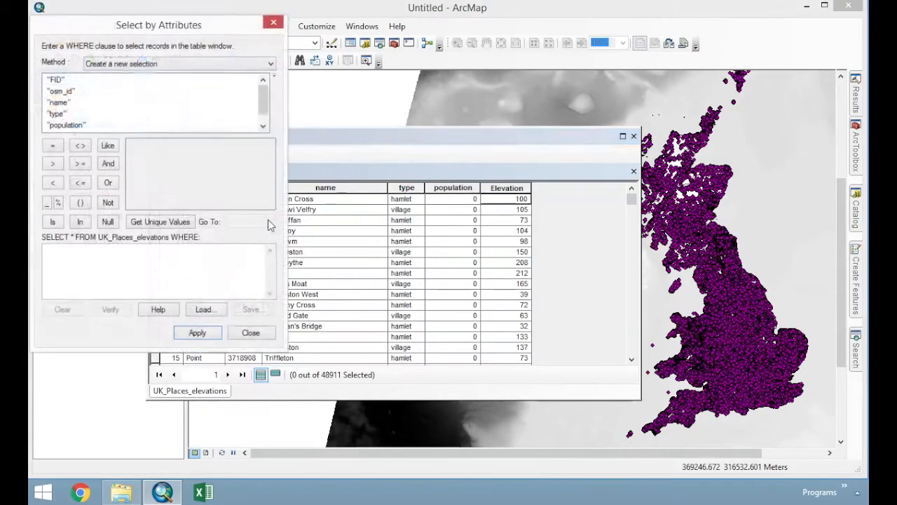
pyautogui.moveTo(171, 30); pyautogui.dragTo(450, 84)
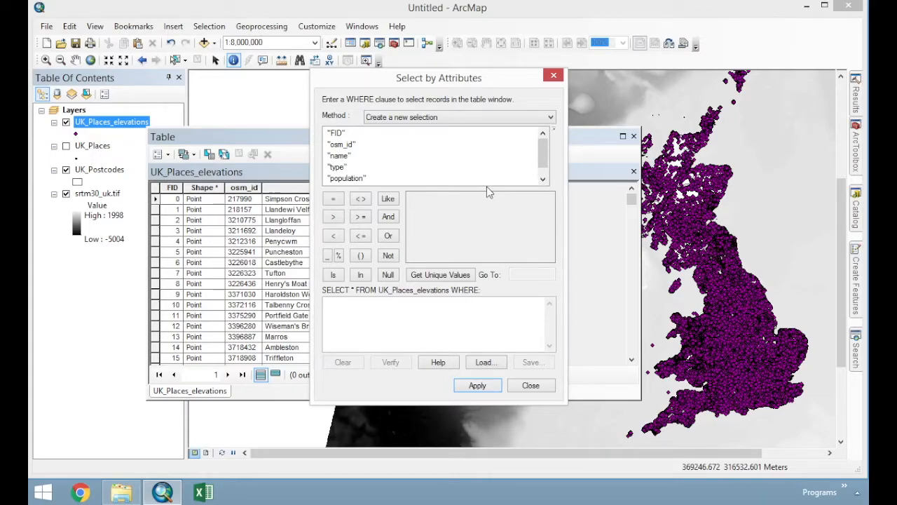
pyautogui.click(348, 158)
pyautogui.doubleClick(348, 158)
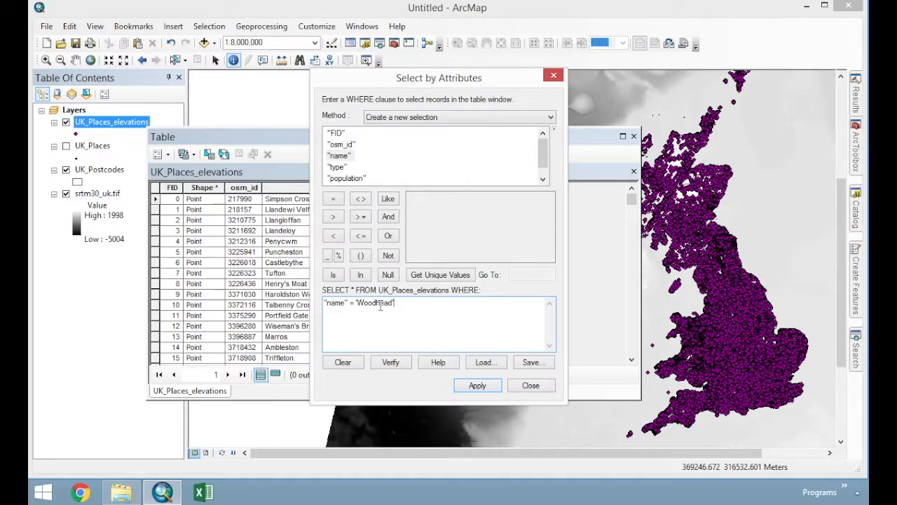
pyautogui.click(390, 363)
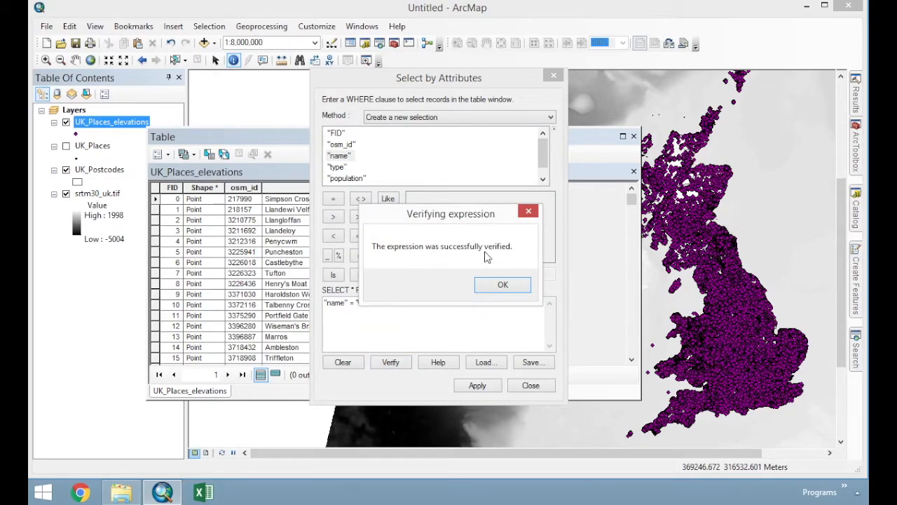
pyautogui.click(516, 288)
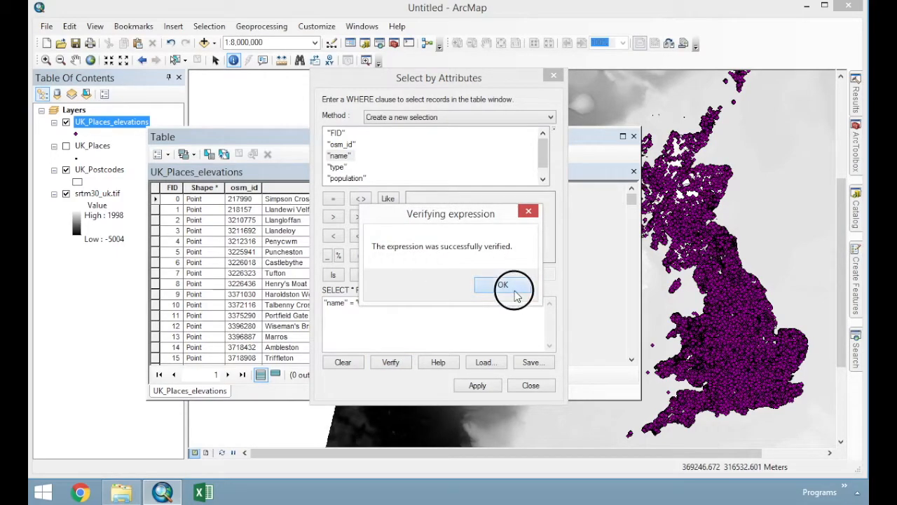
pyautogui.click(479, 385)
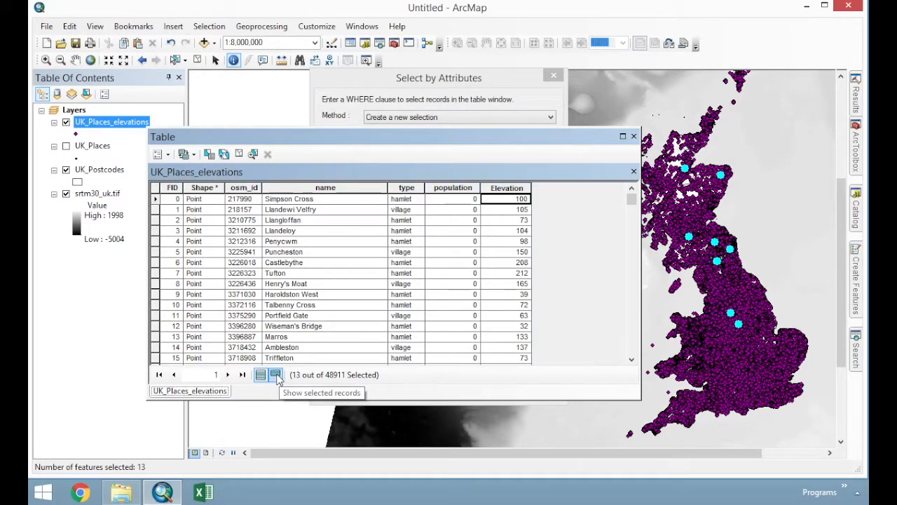
# Show only the selected records, highlight individual Woodhead records to locate them on the map, and close the table with the selection cleared.
pyautogui.click(276, 375)
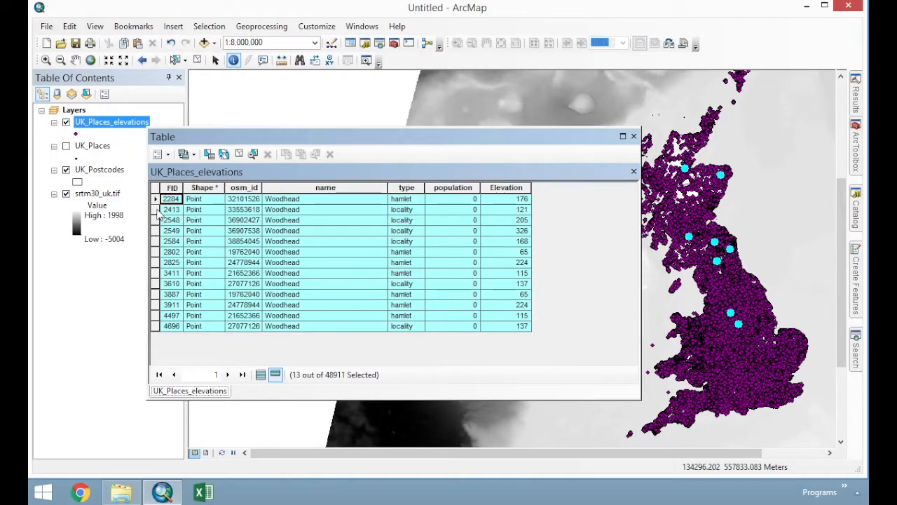
pyautogui.click(155, 230)
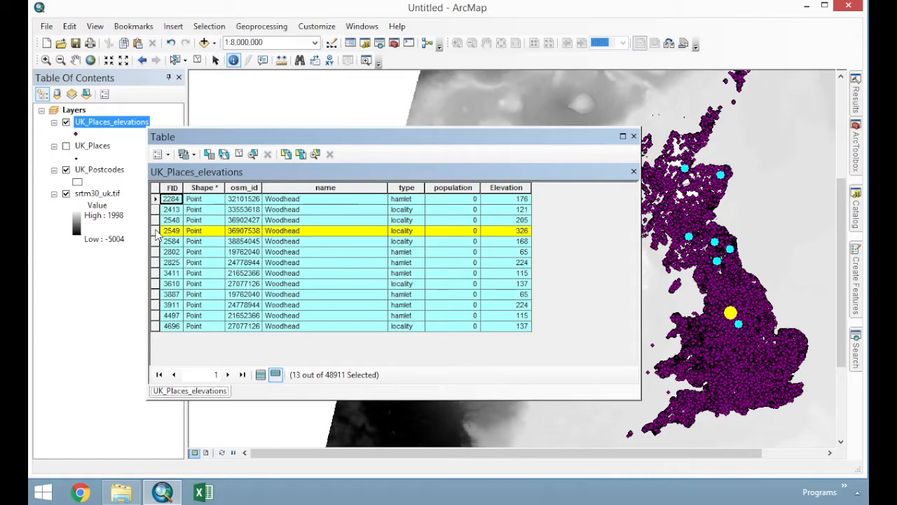
pyautogui.click(155, 220)
pyautogui.click(155, 209)
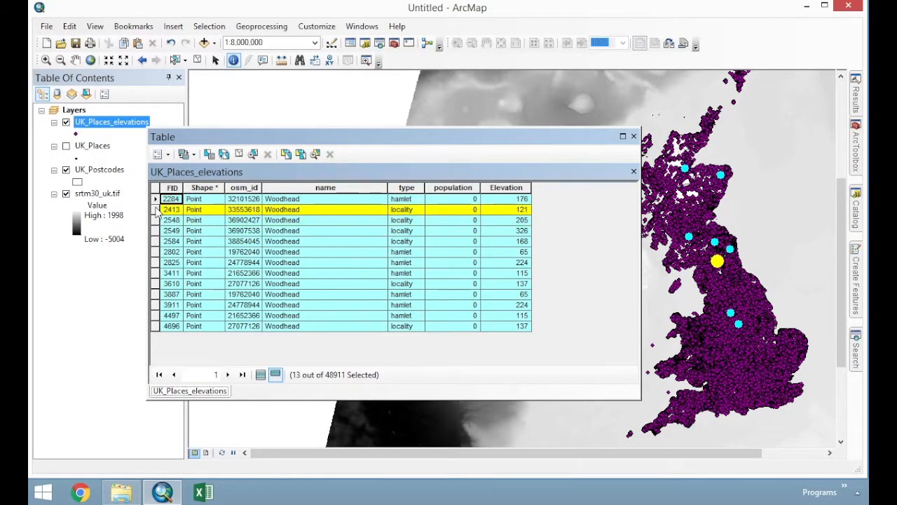
pyautogui.click(155, 273)
pyautogui.click(156, 231)
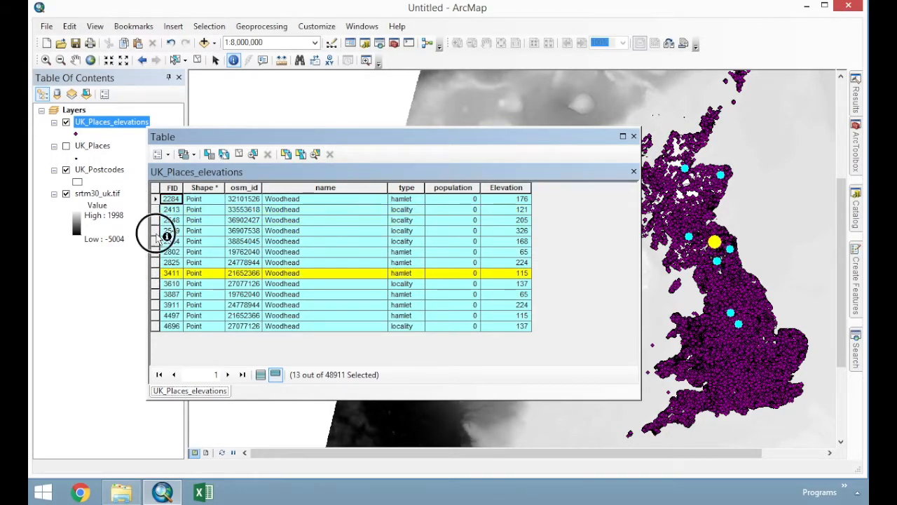
pyautogui.click(157, 247)
pyautogui.click(156, 230)
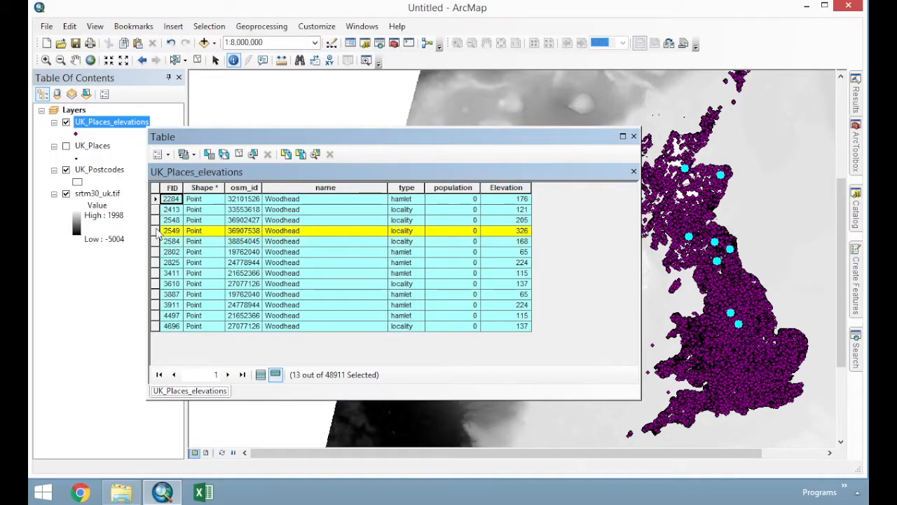
pyautogui.click(156, 220)
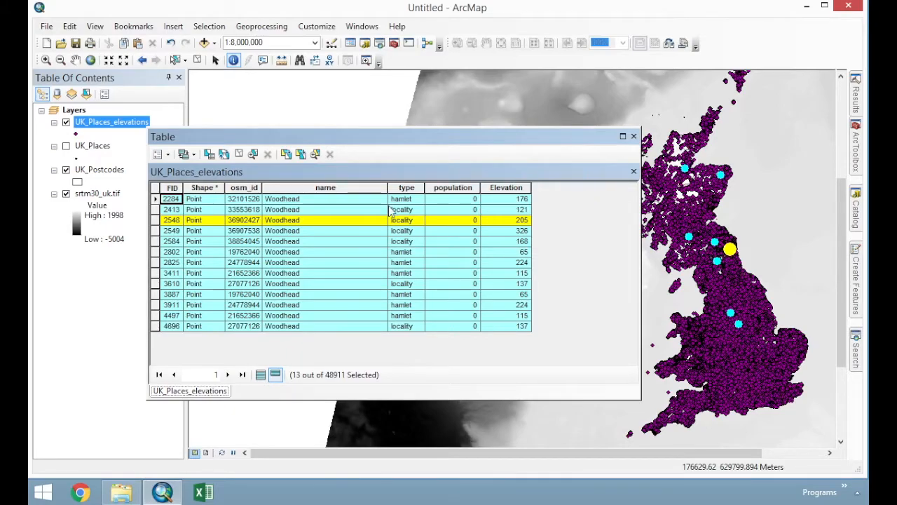
pyautogui.click(633, 136)
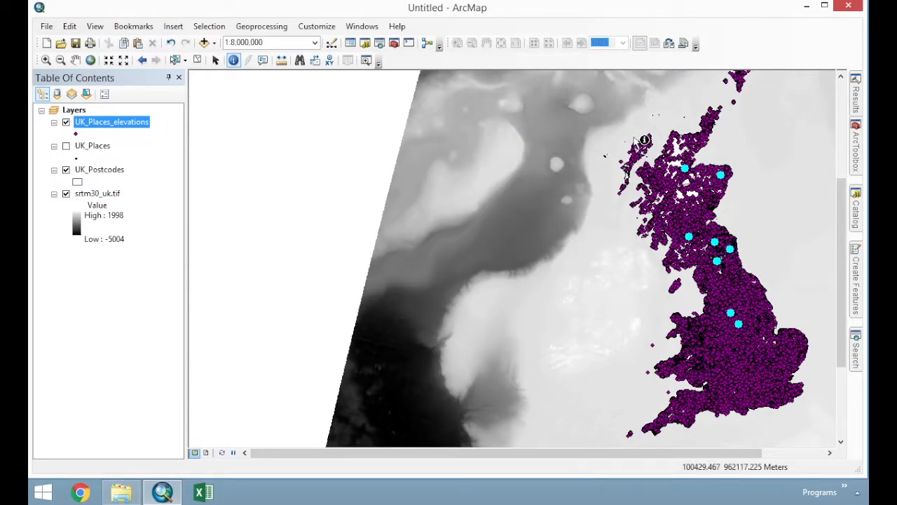
pyautogui.click(199, 62)
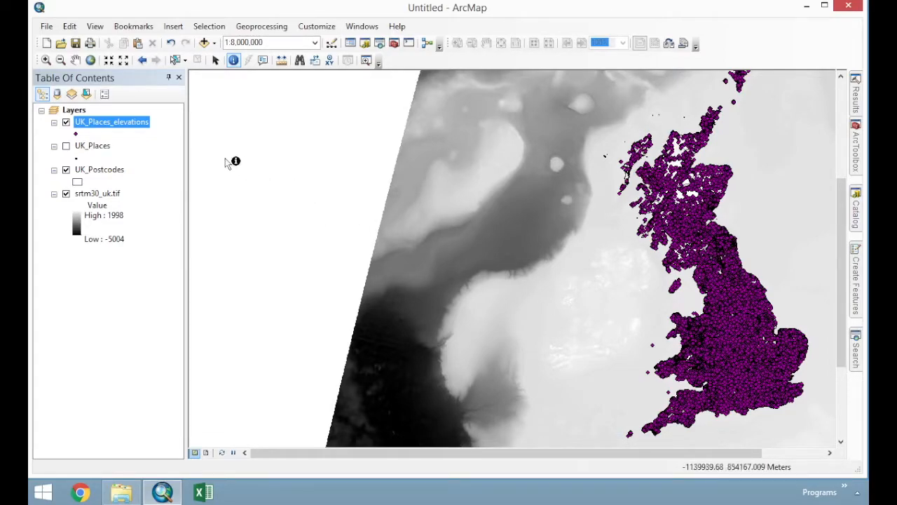
# Build, verify and apply the definition query "name" = 'Woodhead' on the UK_Places_elevations layer.
pyautogui.rightClick(137, 127)
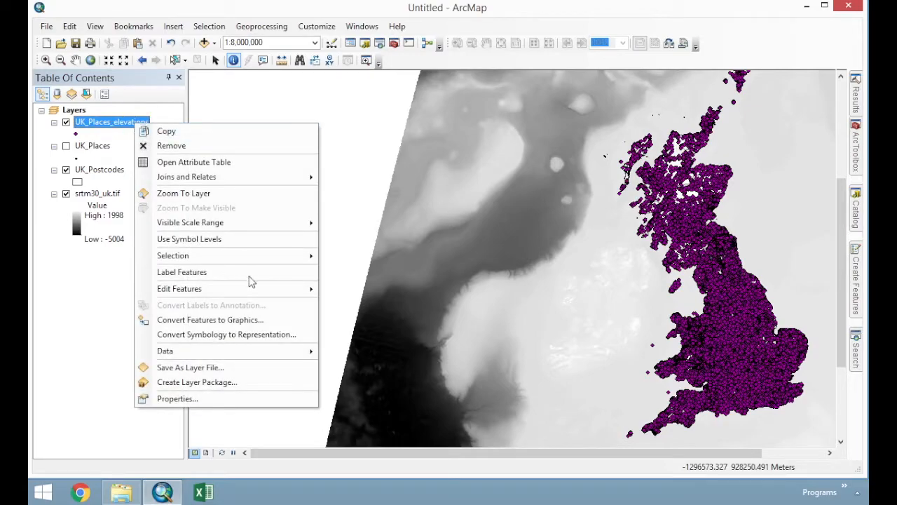
pyautogui.click(217, 400)
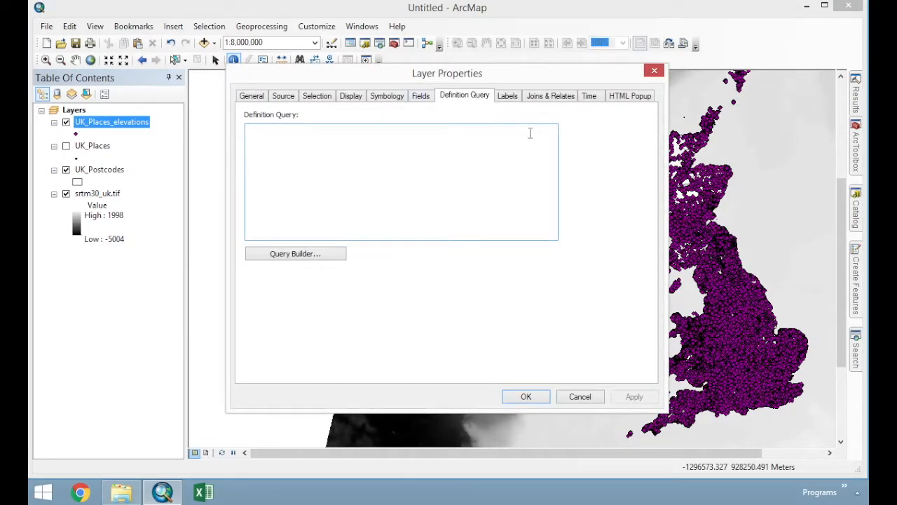
pyautogui.click(244, 97)
pyautogui.click(471, 99)
pyautogui.click(304, 257)
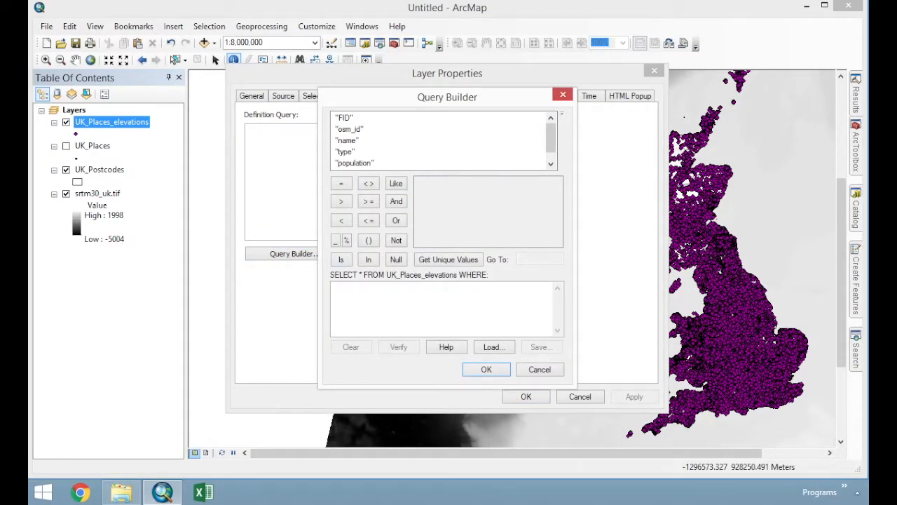
pyautogui.doubleClick(346, 141)
pyautogui.click(341, 185)
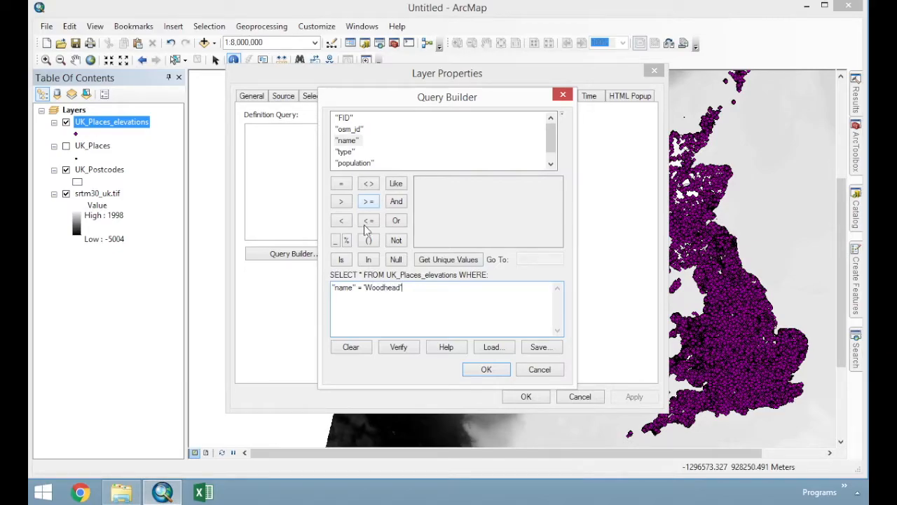
pyautogui.click(399, 347)
pyautogui.click(503, 284)
pyautogui.click(486, 369)
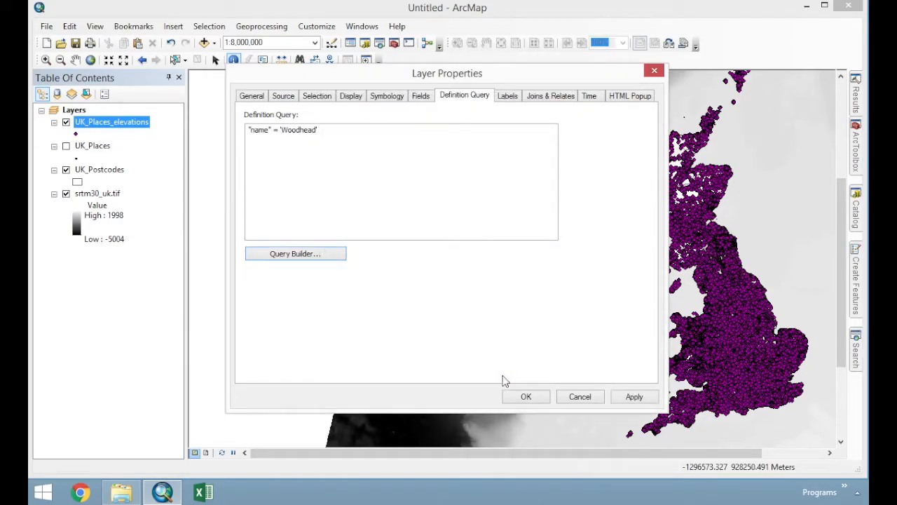
pyautogui.click(534, 397)
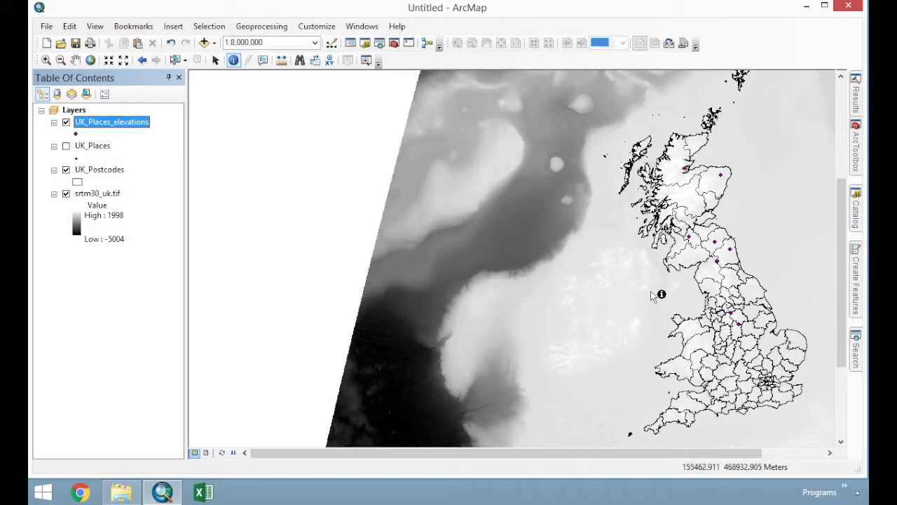
# Delete the Woodhead definition query from the UK_Places_elevations layer properties and apply the change.
pyautogui.rightClick(120, 122)
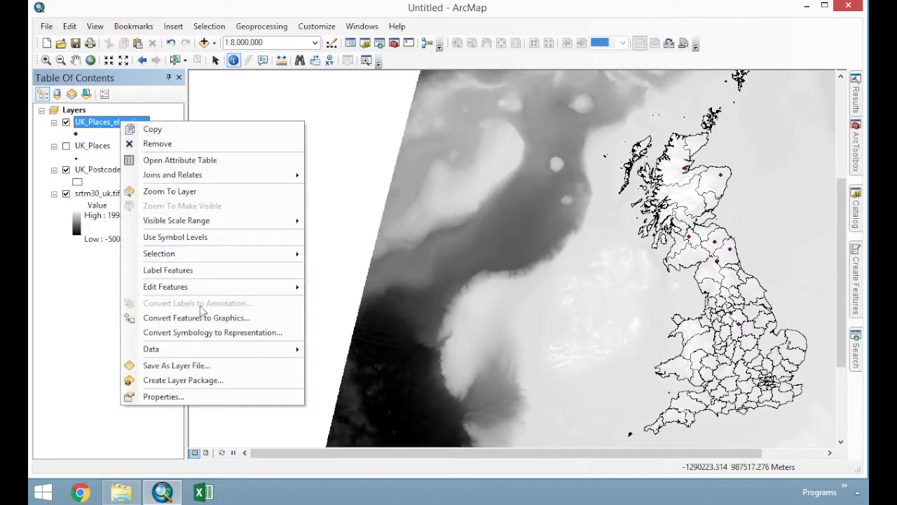
pyautogui.click(199, 397)
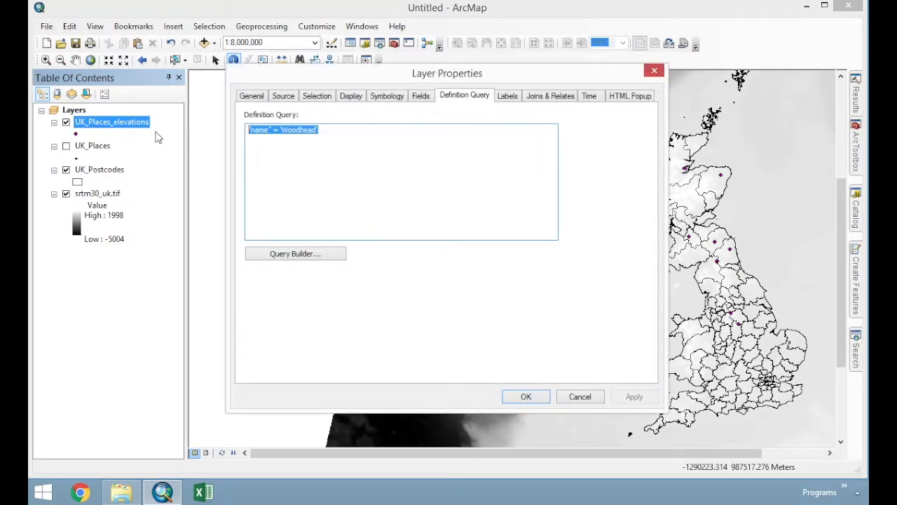
pyautogui.press('Delete')
pyautogui.click(526, 397)
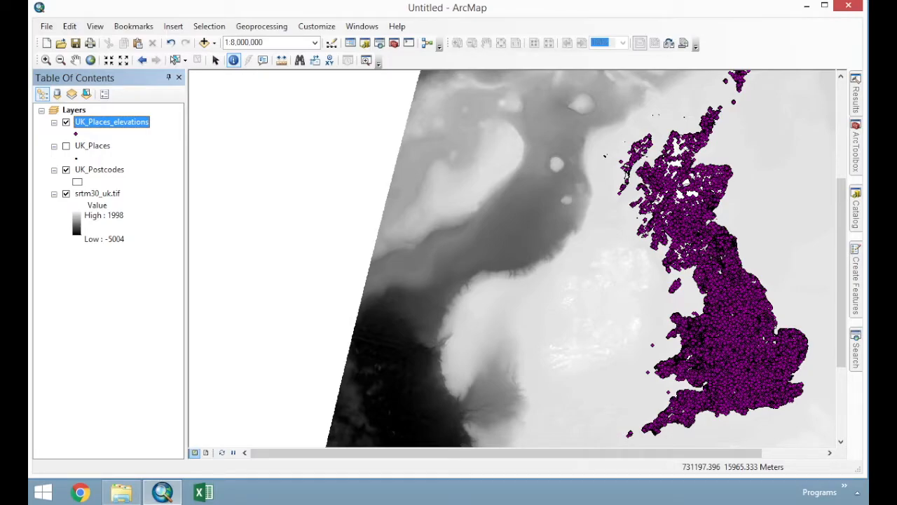
# Start a new definition query on UK_Places_elevations with "type" = 'village', picking the value from the field's unique values.
pyautogui.rightClick(143, 122)
pyautogui.click(223, 397)
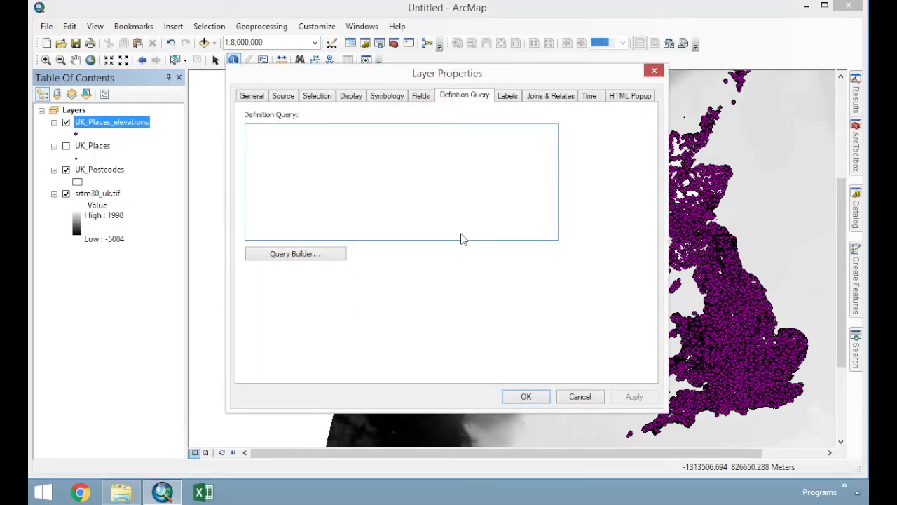
pyautogui.click(297, 259)
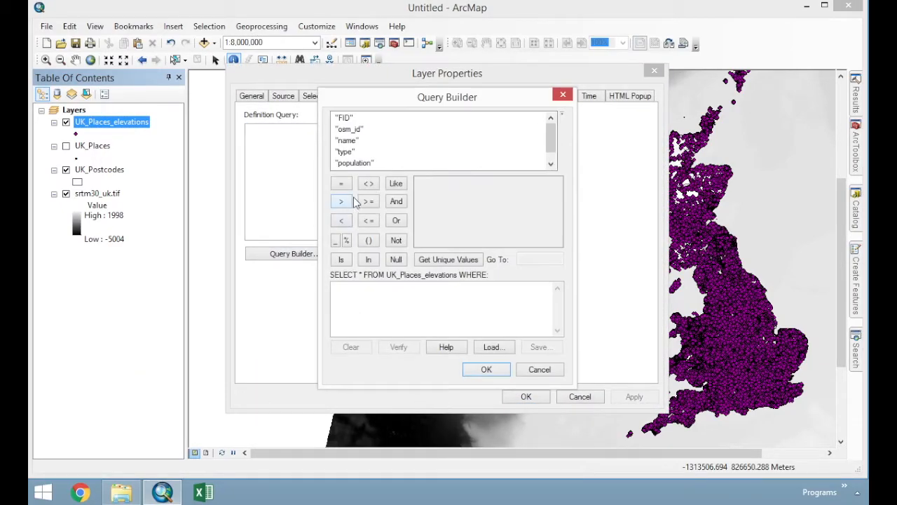
pyautogui.doubleClick(346, 151)
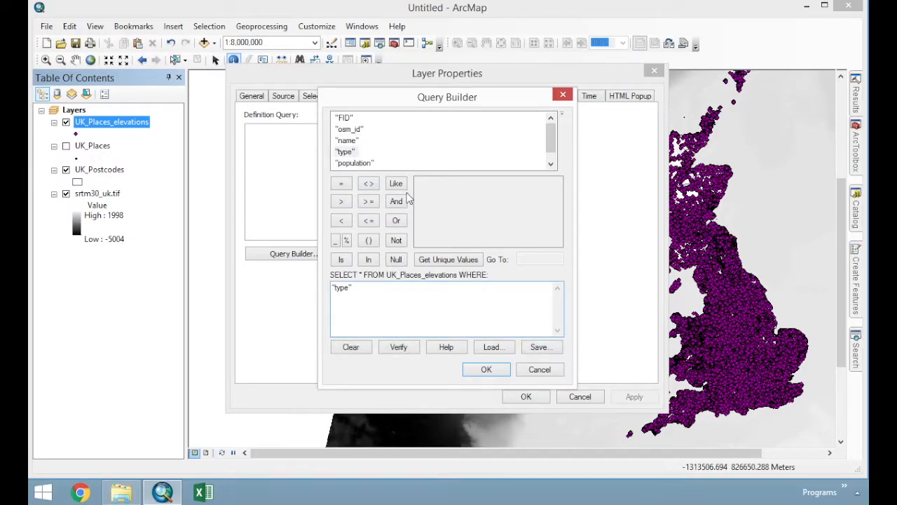
pyautogui.click(341, 183)
pyautogui.click(439, 261)
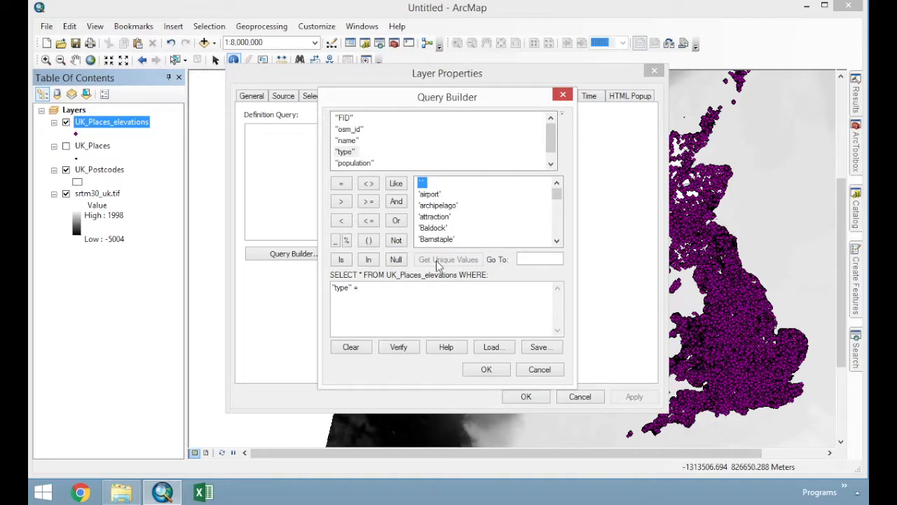
pyautogui.click(556, 217)
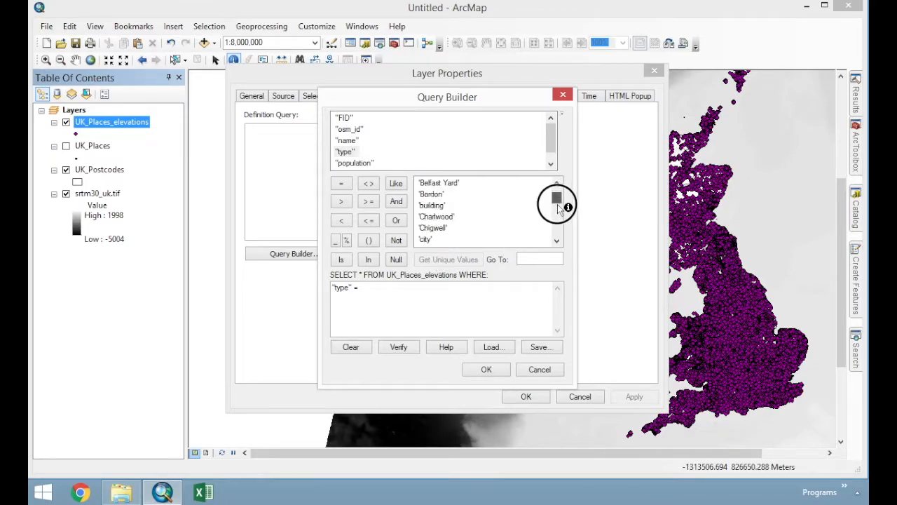
pyautogui.moveTo(557, 221); pyautogui.dragTo(559, 230)
pyautogui.click(440, 197)
pyautogui.click(556, 183)
pyautogui.click(557, 183)
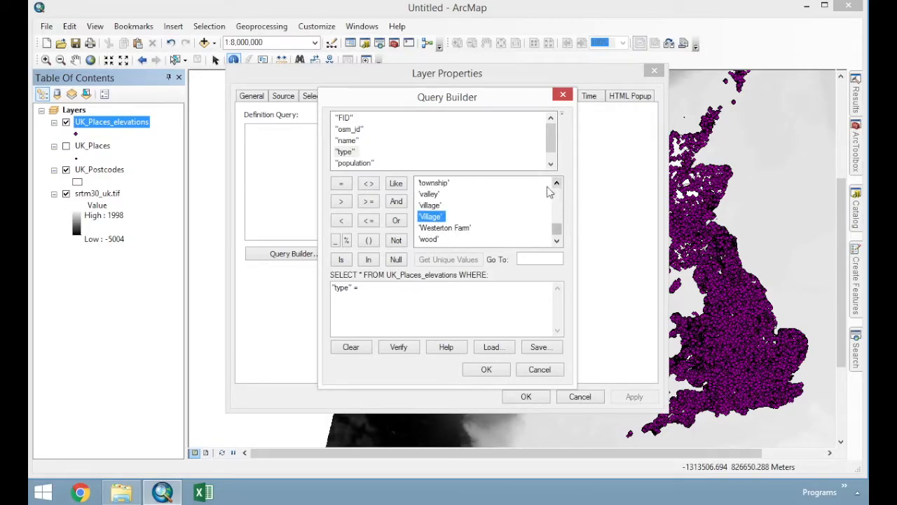
pyautogui.doubleClick(430, 206)
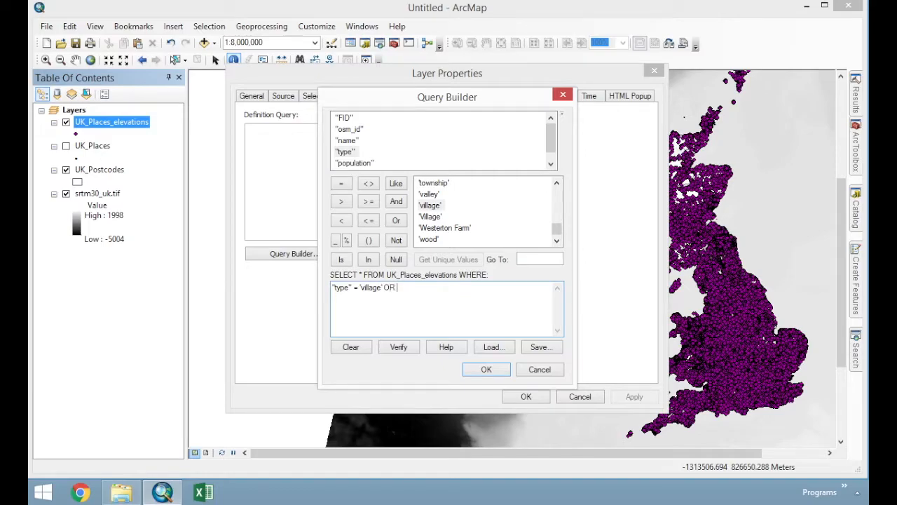
# Extend the query expression with Or "type" = 'Village' to cover the capitalised place type.
pyautogui.write('Or')
pyautogui.doubleClick(345, 151)
pyautogui.click(341, 183)
pyautogui.doubleClick(430, 216)
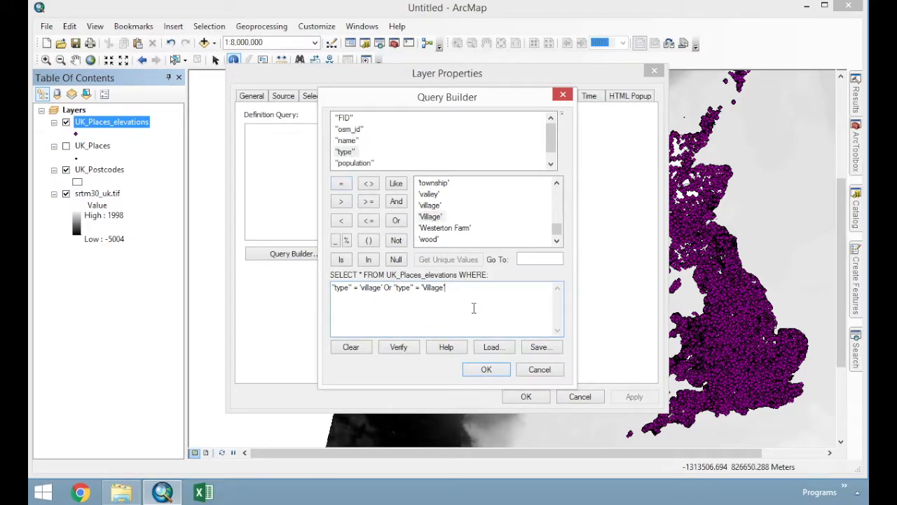
# Add the condition AND "Elevation" > 400 to the expression, verify it and apply the definition query to UK_Places_elevations.
pyautogui.click(396, 201)
pyautogui.moveTo(551, 137); pyautogui.dragTo(550, 147)
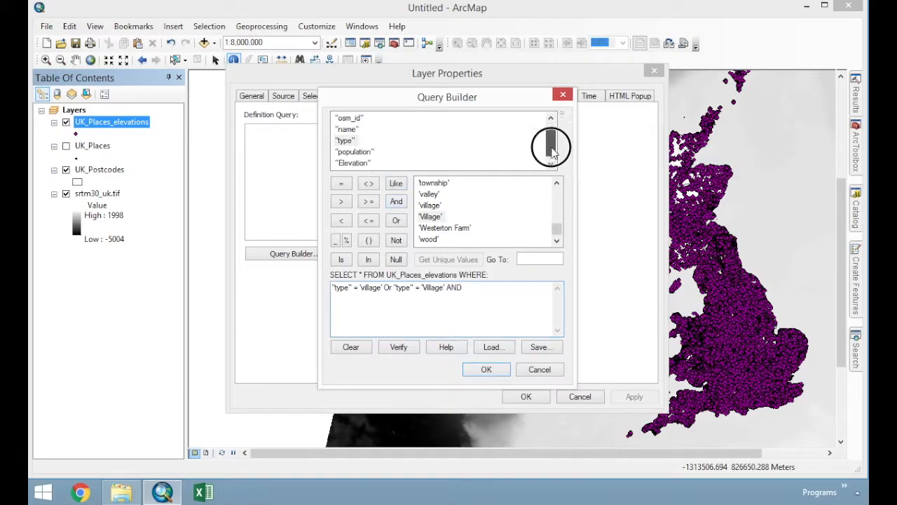
pyautogui.doubleClick(361, 163)
pyautogui.write('> 400')
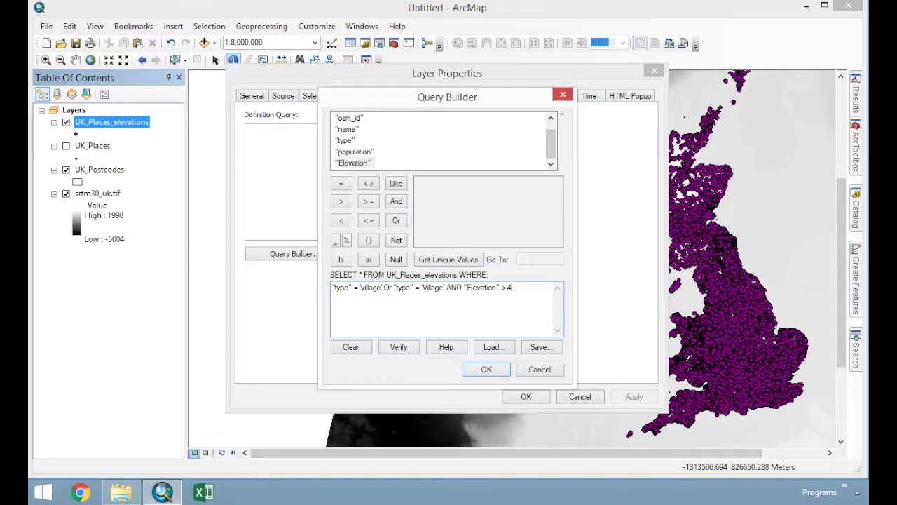
pyautogui.click(401, 348)
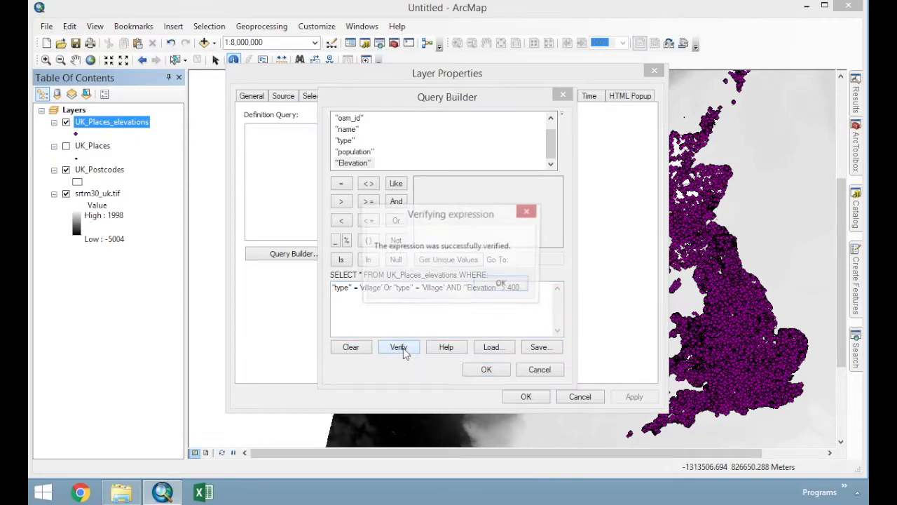
pyautogui.click(503, 286)
pyautogui.click(486, 369)
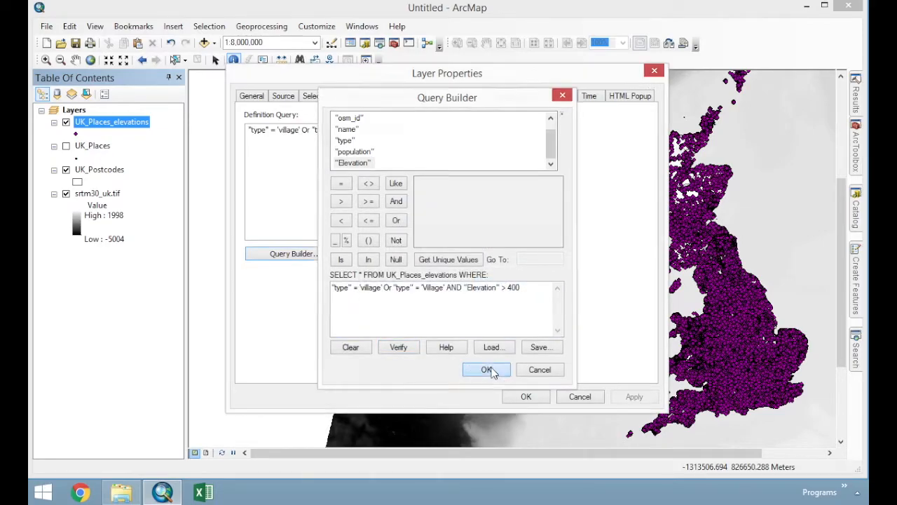
pyautogui.click(519, 396)
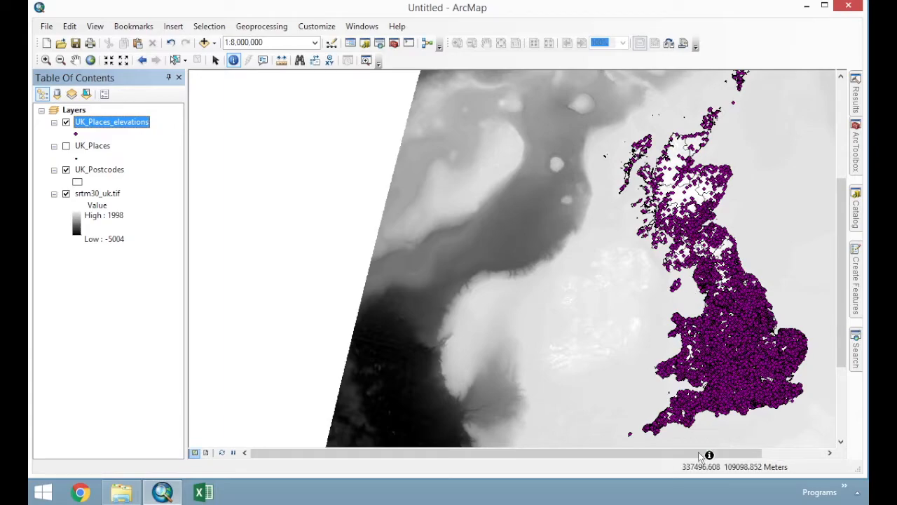
# Check the number of filtered records in the UK_Places_elevations attribute table and close the table.
pyautogui.rightClick(133, 126)
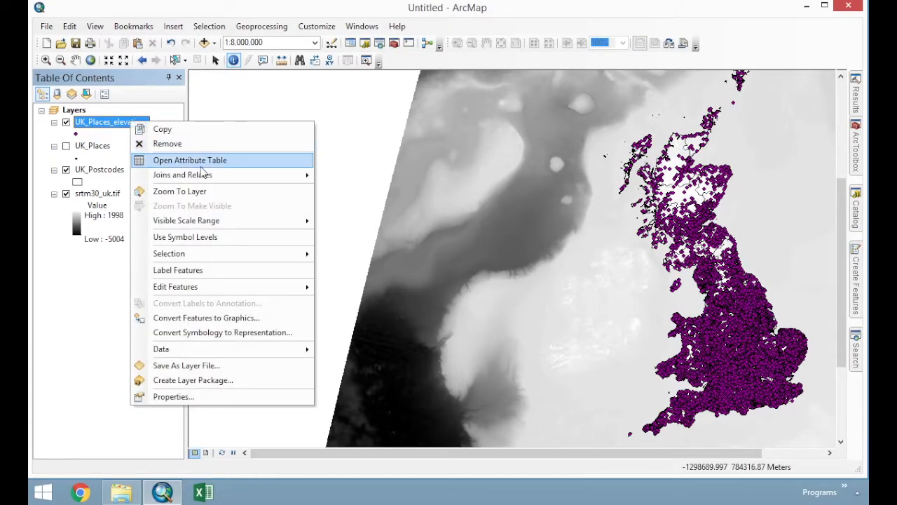
pyautogui.click(204, 159)
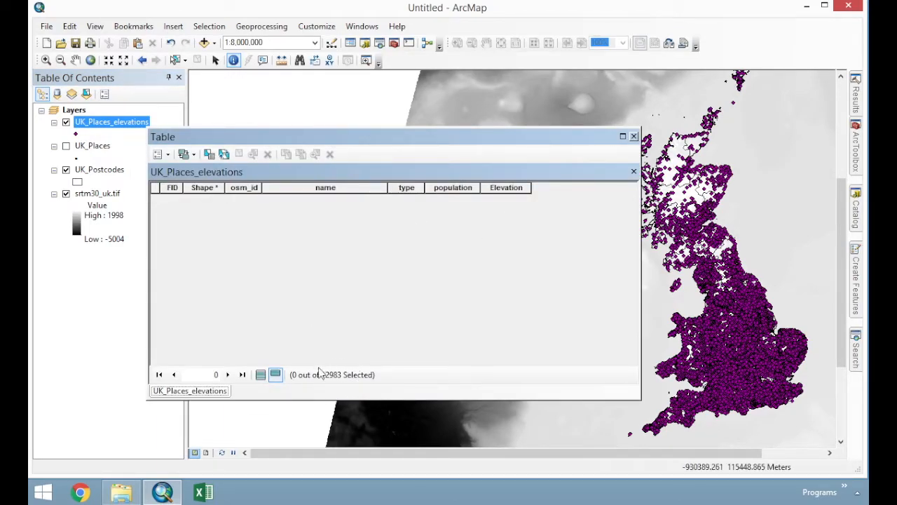
pyautogui.click(633, 136)
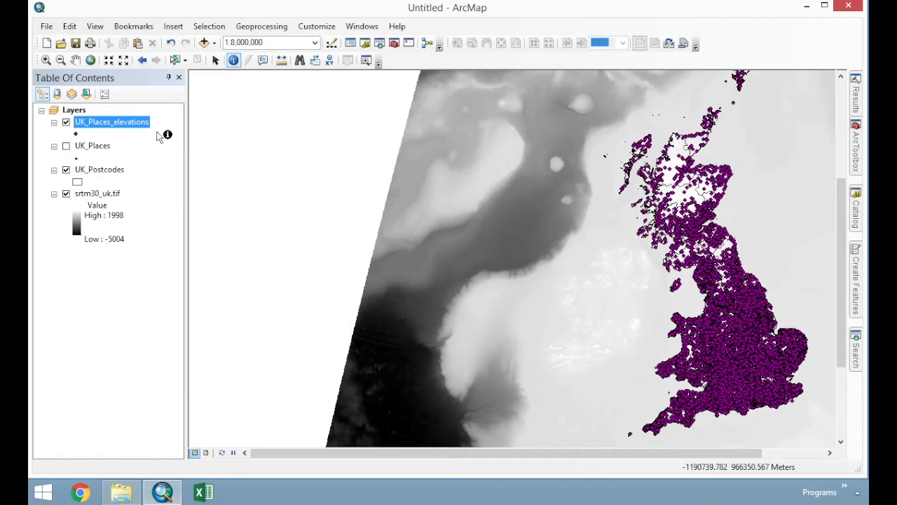
# Shorten the UK_Places_elevations definition query to "type" = 'village' AND "Elevation" > 400 and apply it.
pyautogui.rightClick(114, 123)
pyautogui.click(195, 395)
pyautogui.click(366, 133)
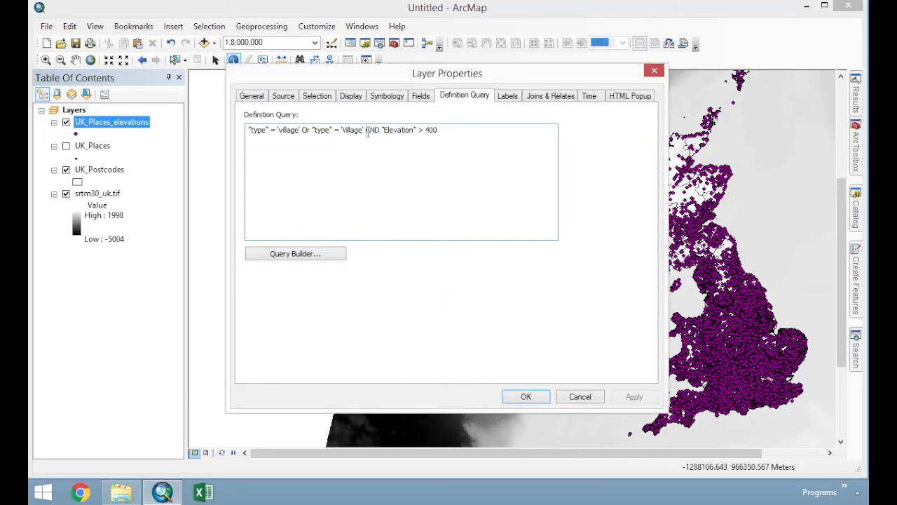
pyautogui.moveTo(302, 131); pyautogui.dragTo(376, 143)
pyautogui.press('Delete')
pyautogui.click(644, 401)
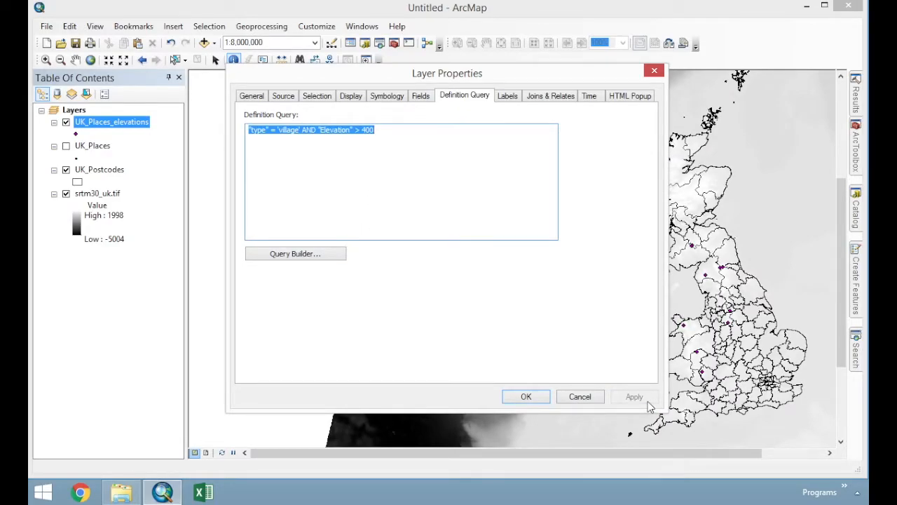
# Append a copy of the expression after Or, change its type value to 'Village', and apply the combined definition query.
pyautogui.moveTo(388, 142); pyautogui.dragTo(247, 133)
pyautogui.hotkey('ctrl', 'c')
pyautogui.click(402, 130)
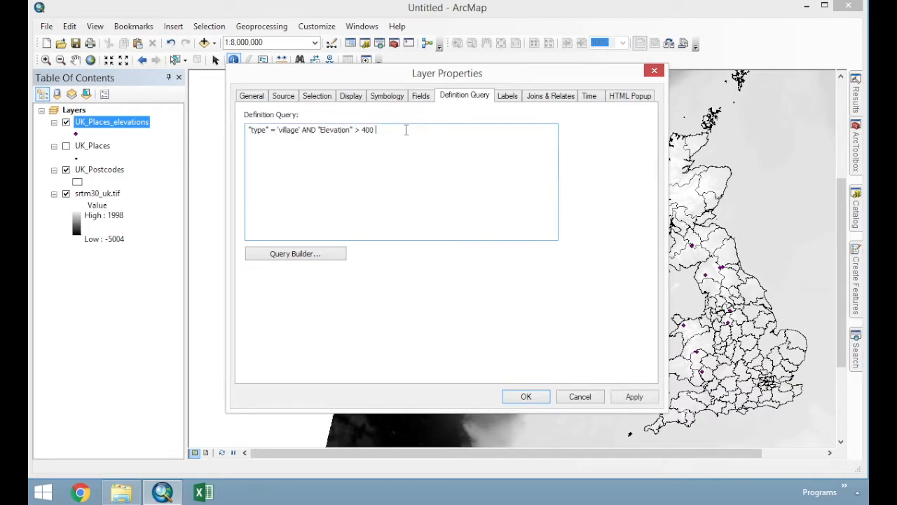
pyautogui.write('Or')
pyautogui.hotkey('ctrl', 'v')
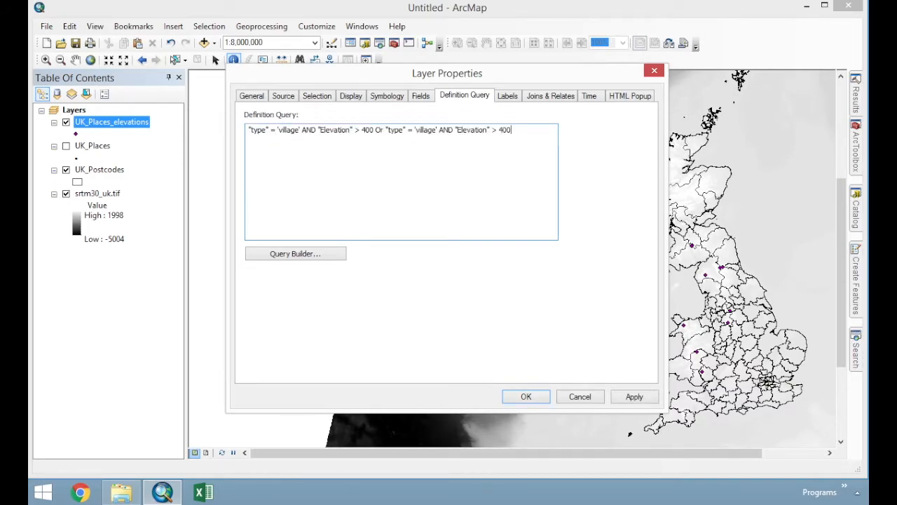
pyautogui.click(418, 131)
pyautogui.write('V')
pyautogui.moveTo(389, 131); pyautogui.dragTo(513, 133)
pyautogui.click(399, 132)
pyautogui.click(651, 400)
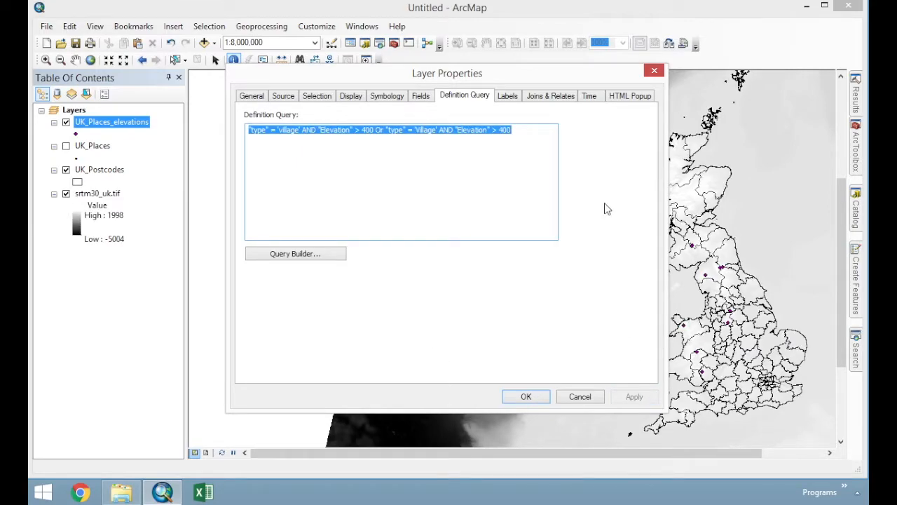
# Review both halves of the definition query, close the layer properties and inspect the filtered villages across England and Wales.
pyautogui.click(330, 130)
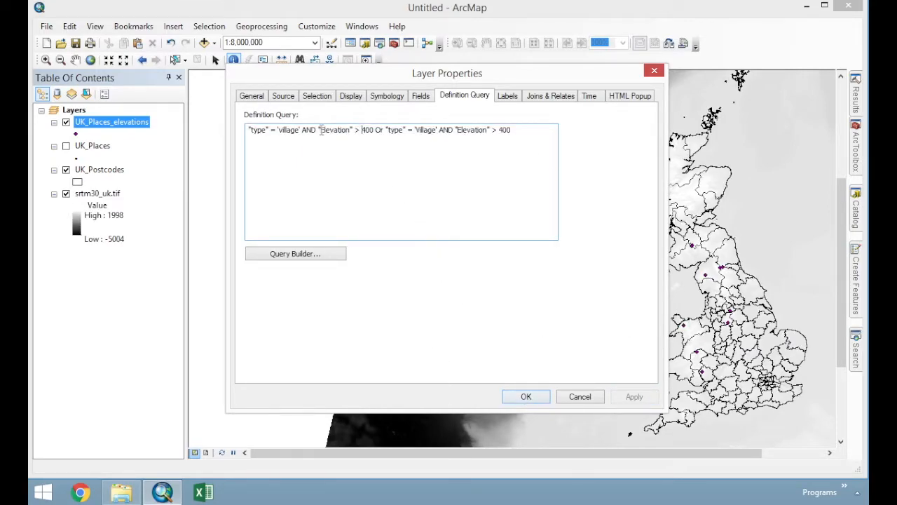
pyautogui.moveTo(247, 133); pyautogui.dragTo(517, 130)
pyautogui.click(508, 130)
pyautogui.moveTo(419, 130); pyautogui.dragTo(414, 131)
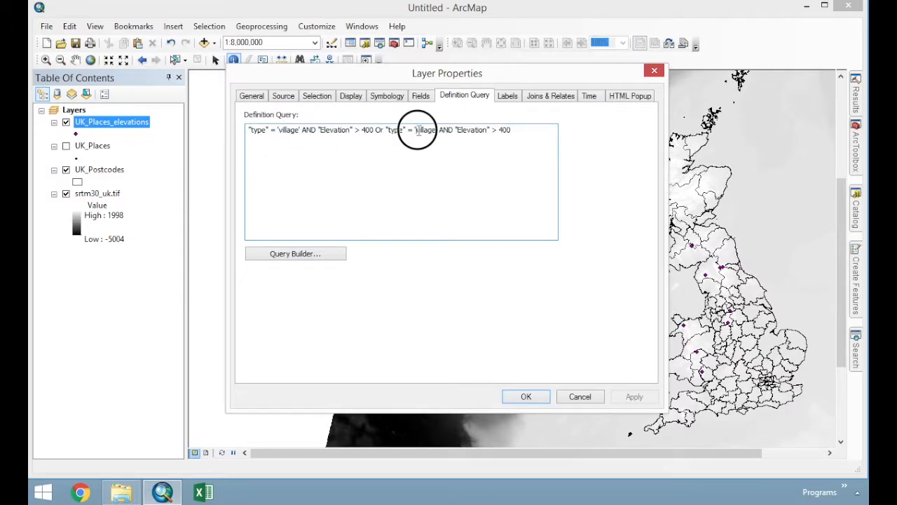
pyautogui.click(431, 162)
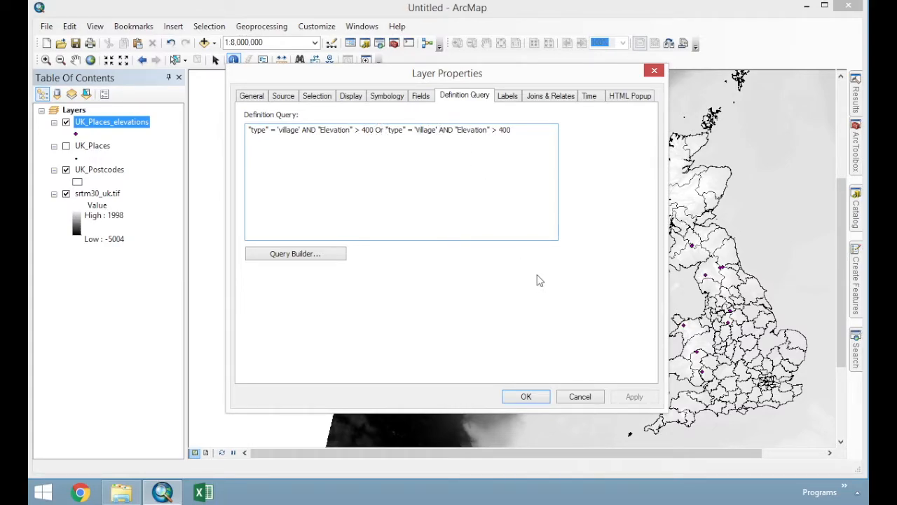
pyautogui.click(536, 395)
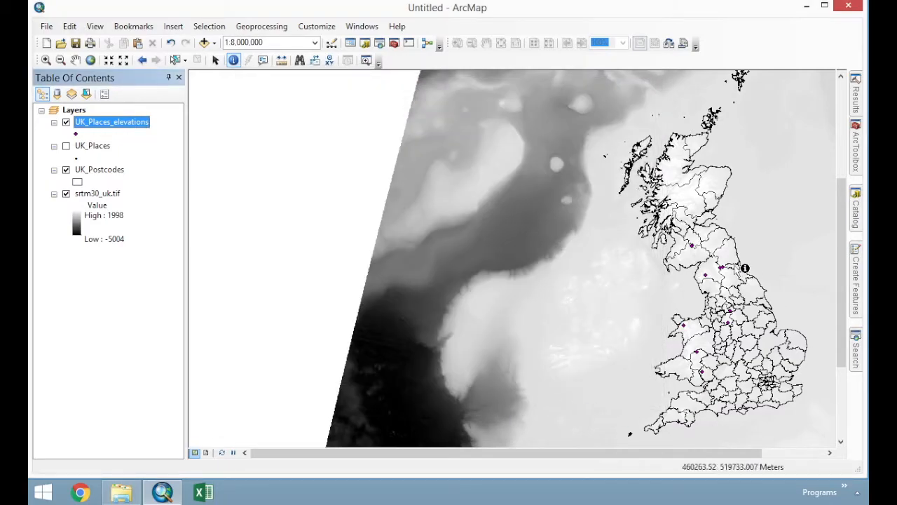
pyautogui.click(46, 60)
pyautogui.moveTo(616, 226); pyautogui.dragTo(822, 408)
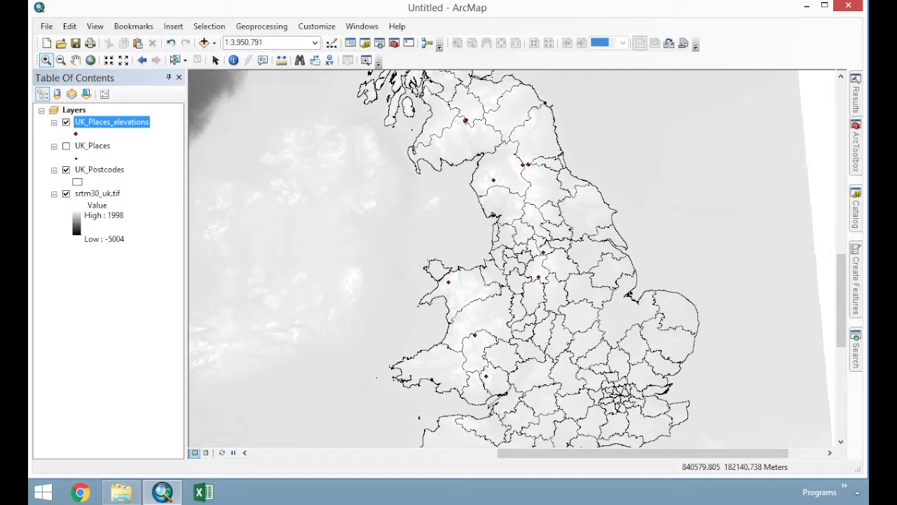
# Delete the village and elevation definition query from UK_Places_elevations and accept the layer properties.
pyautogui.rightClick(118, 124)
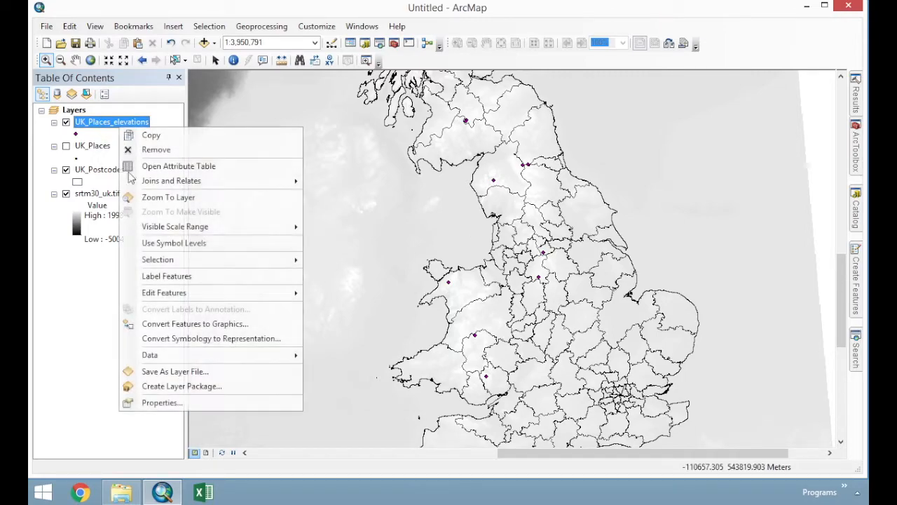
pyautogui.click(162, 403)
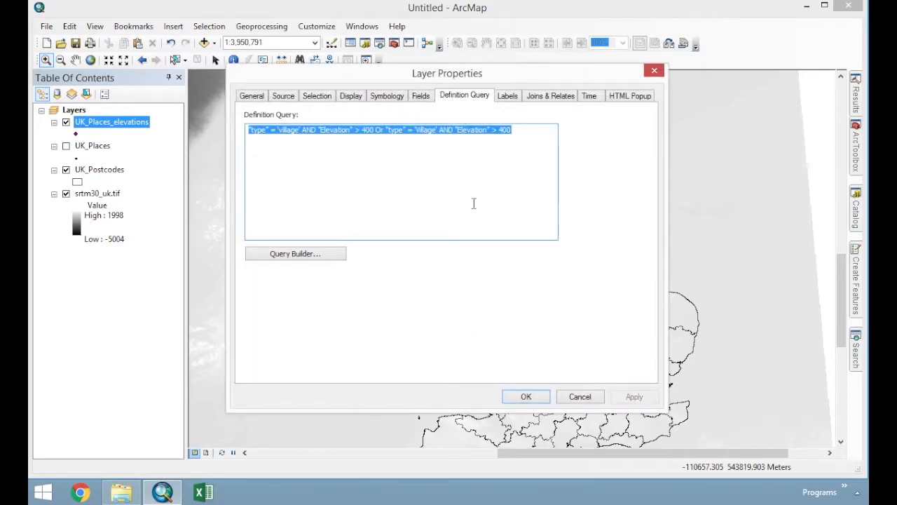
pyautogui.press('Delete')
pyautogui.click(520, 396)
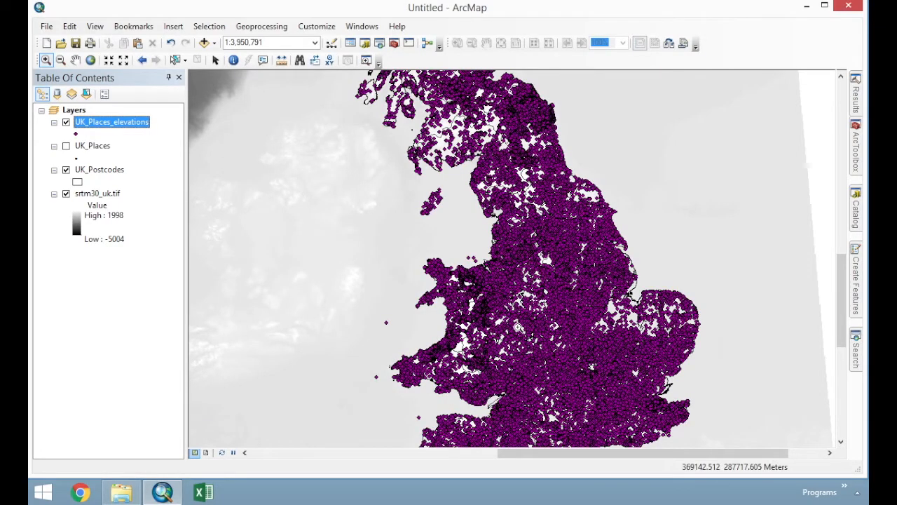
# Return the map to its full extent so the whole elevation raster and all UK places are in view.
pyautogui.scroll(4, 510, 238)
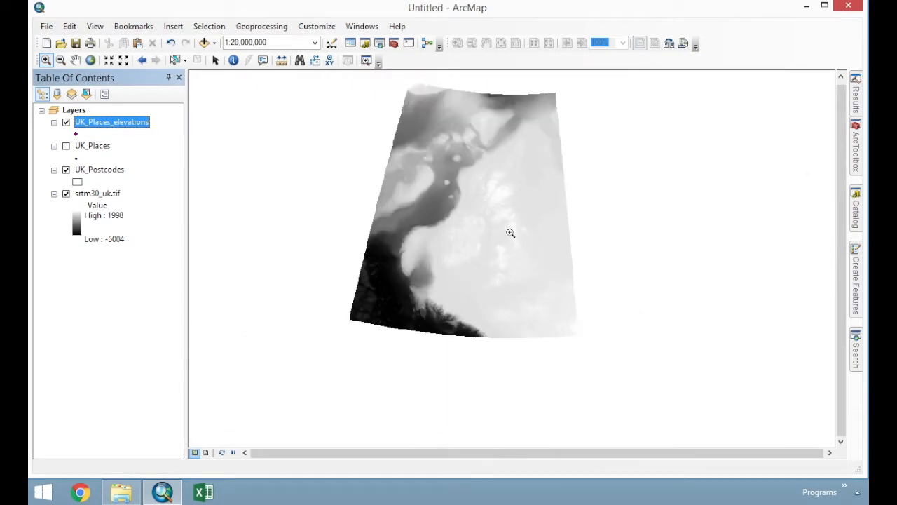
pyautogui.moveTo(418, 132); pyautogui.dragTo(566, 308)
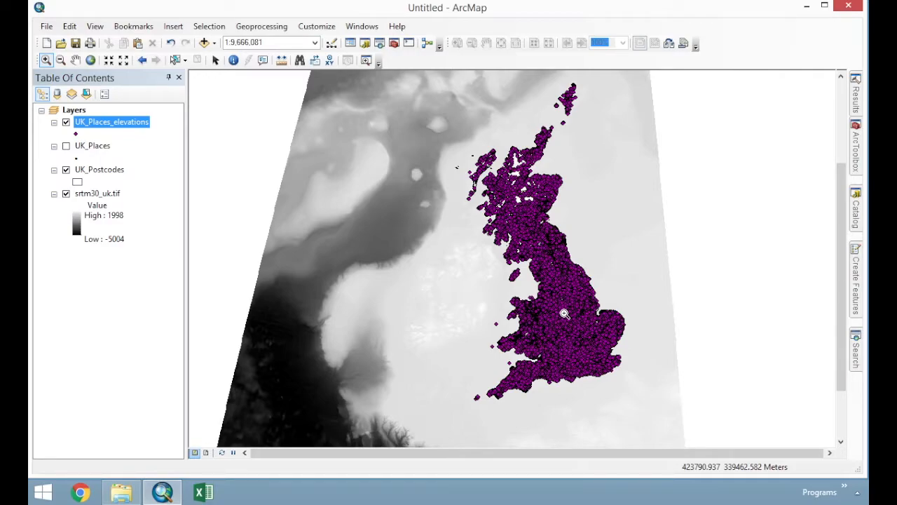
pyautogui.click(564, 314)
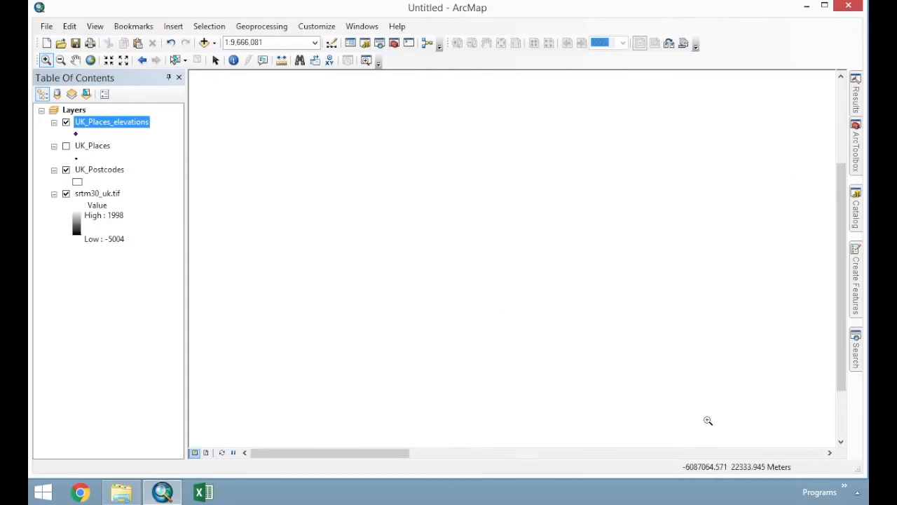
pyautogui.click(90, 60)
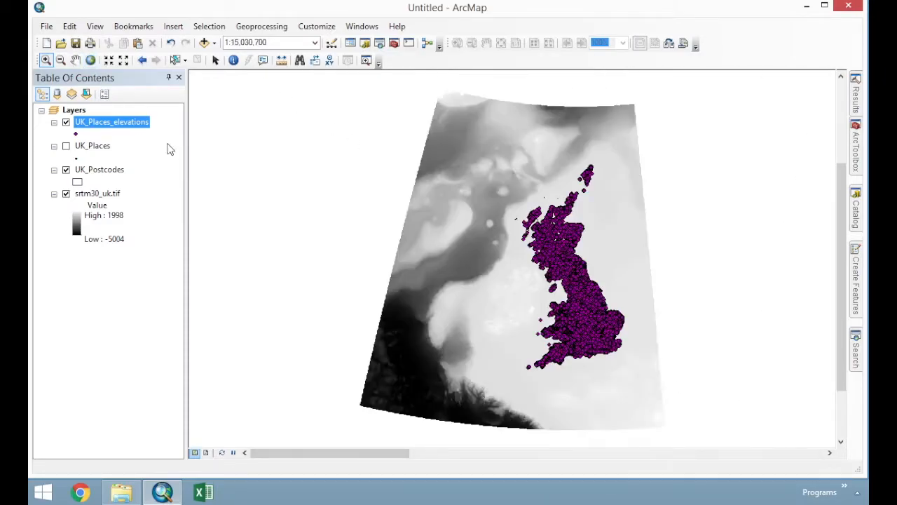
# Set up a spatial-location join on UK_Places_elevations with UK_Postcodes, giving each point the attributes of the polygon it falls inside.
pyautogui.click(109, 124)
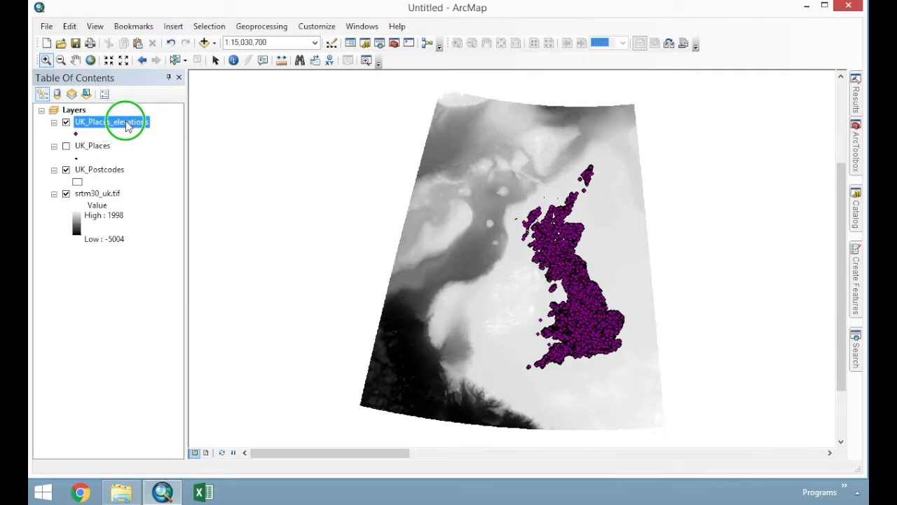
pyautogui.rightClick(128, 126)
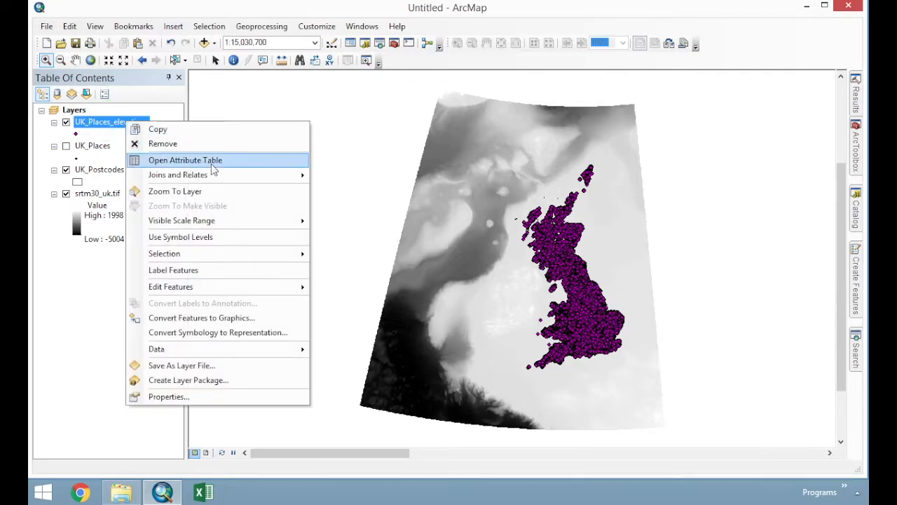
pyautogui.moveTo(219, 177)
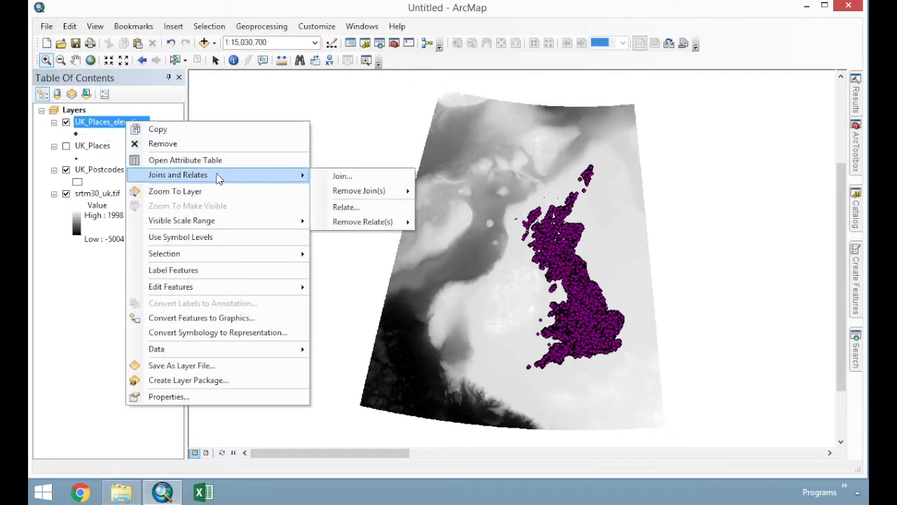
pyautogui.click(367, 176)
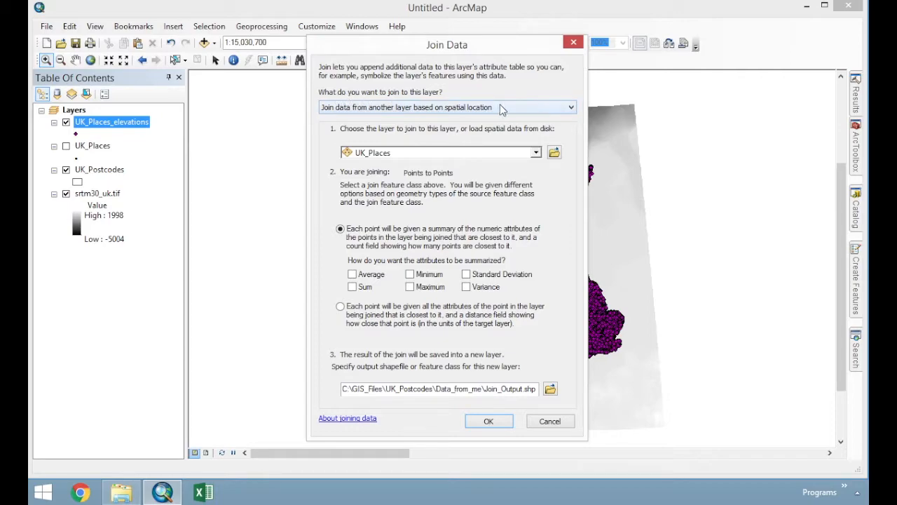
pyautogui.click(428, 109)
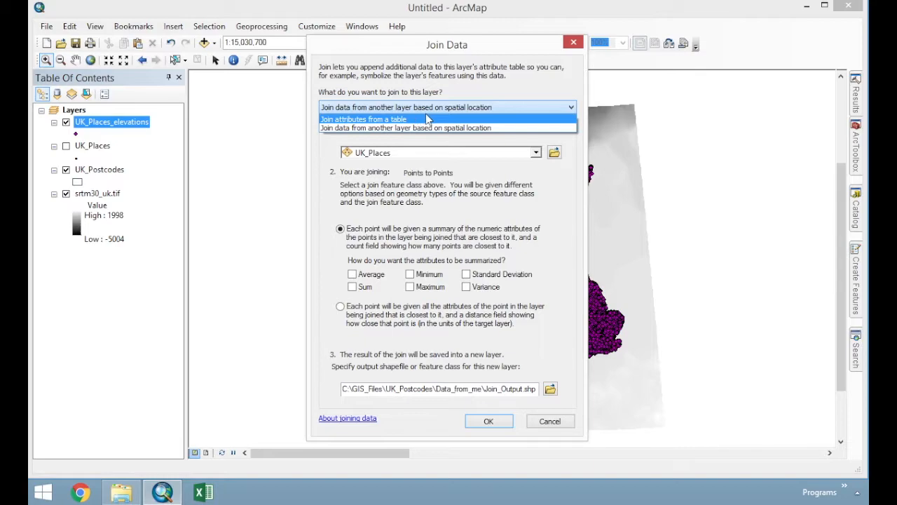
pyautogui.click(495, 130)
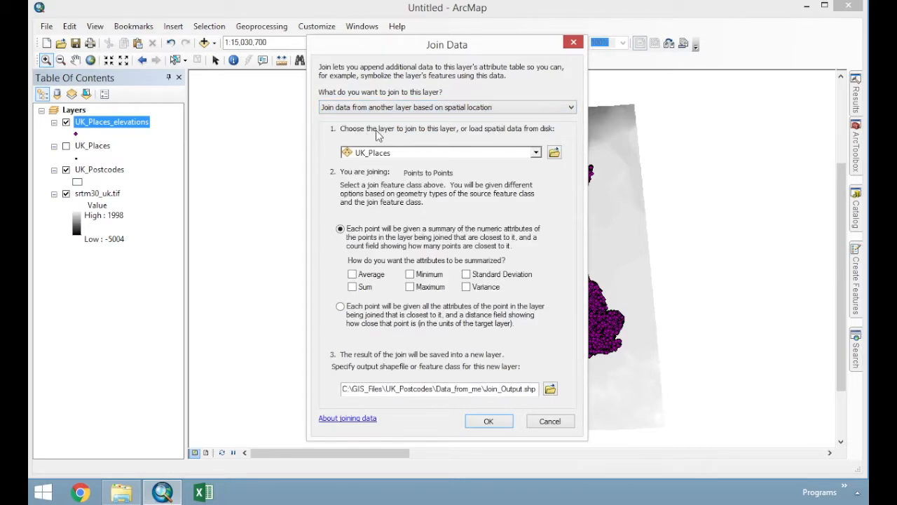
pyautogui.click(536, 153)
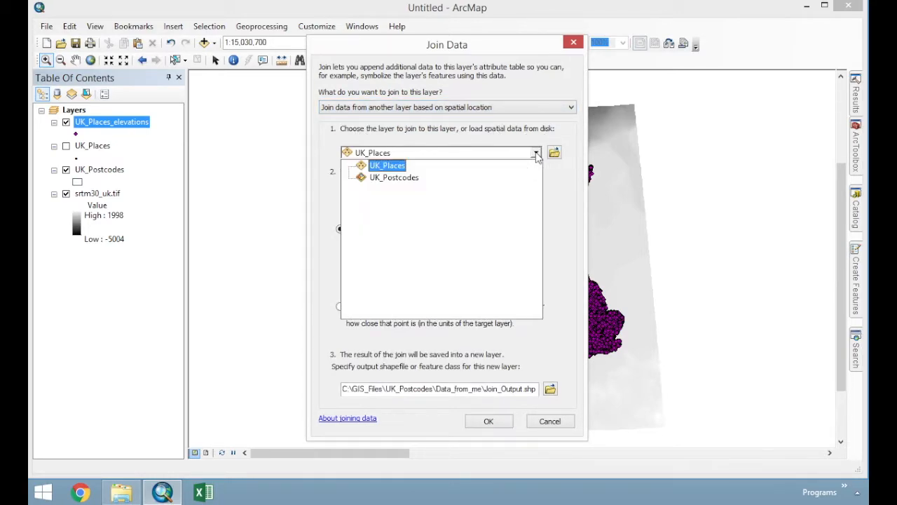
pyautogui.click(410, 178)
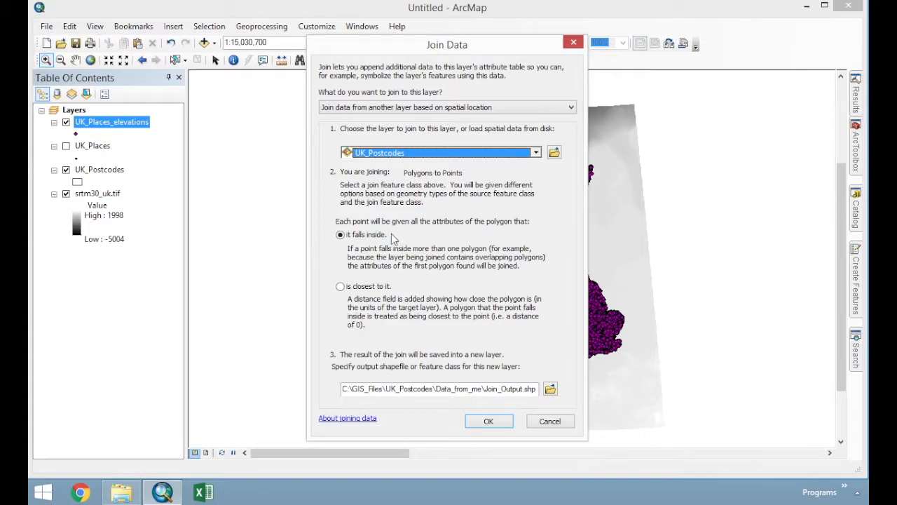
# Name the join output UK_Places_elevations_with_postcodes.shp in the Data_from_me folder and run the join.
pyautogui.click(550, 388)
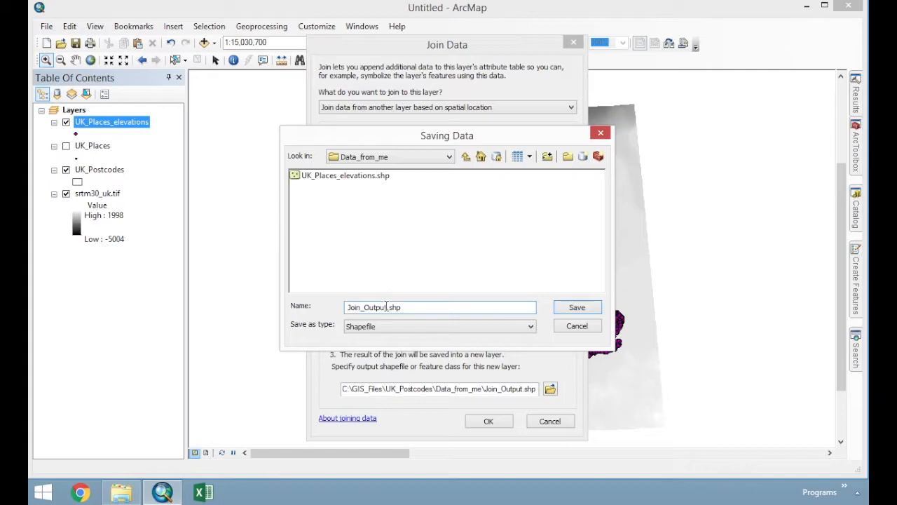
pyautogui.click(380, 176)
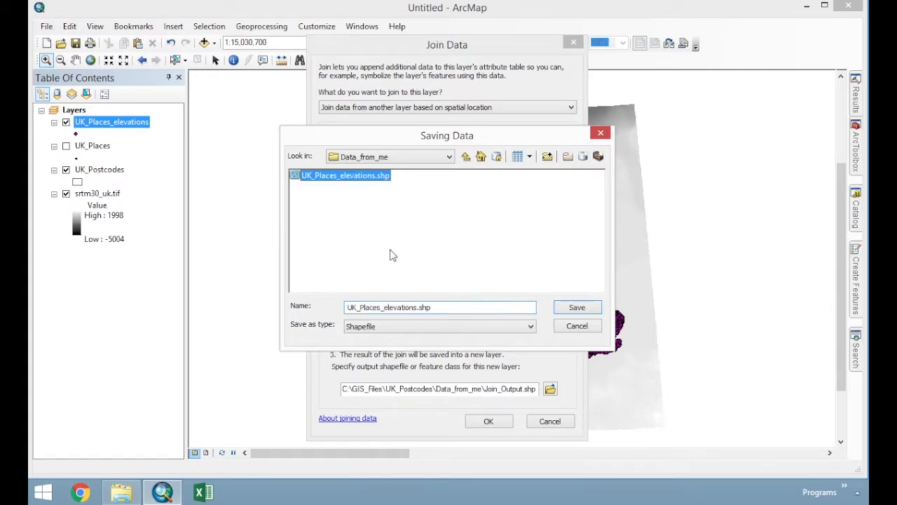
pyautogui.click(418, 307)
pyautogui.write('_with')
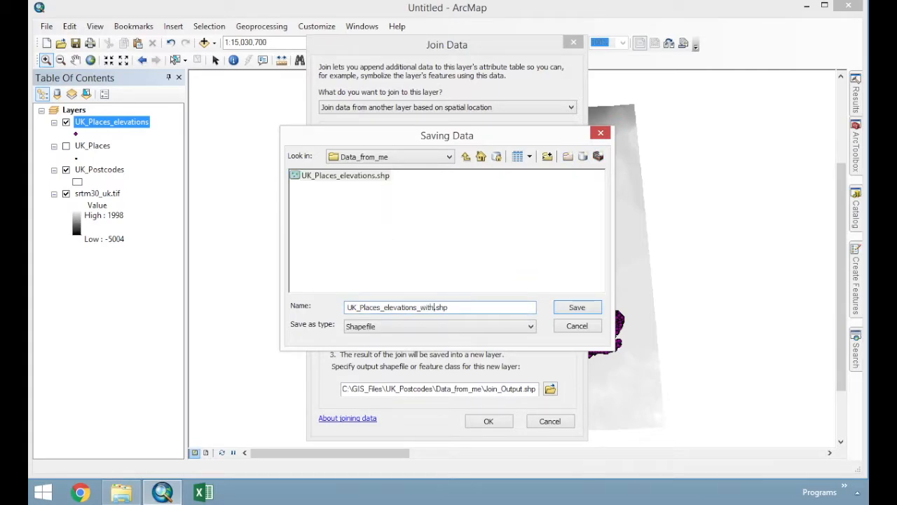
pyautogui.write('_postcodes')
pyautogui.click(569, 310)
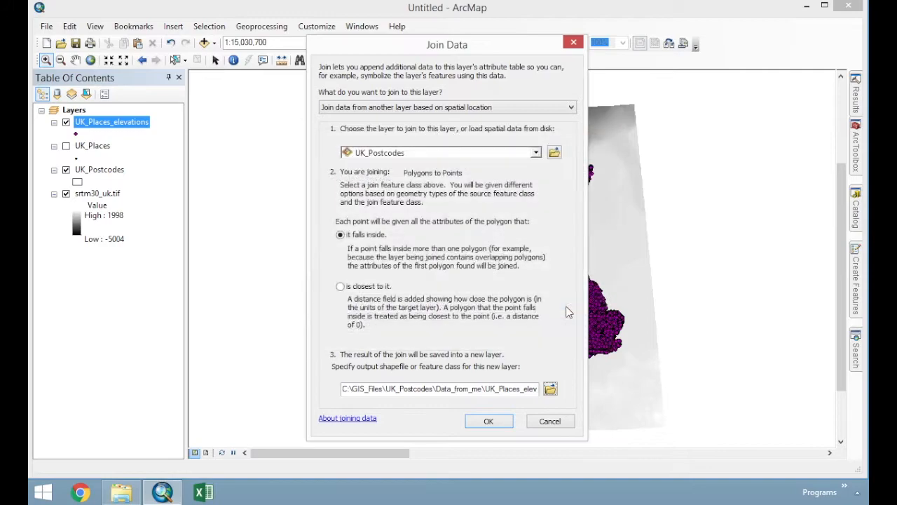
pyautogui.click(491, 419)
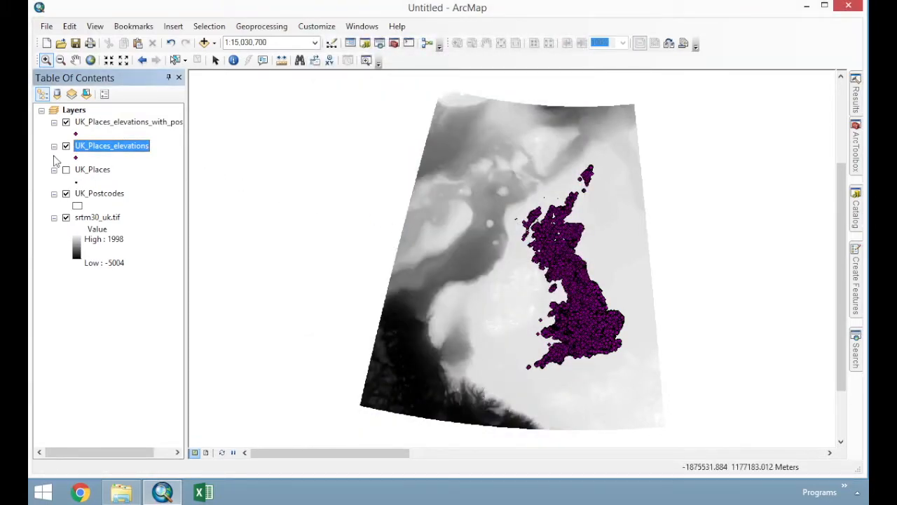
# Hide UK_Places_elevations, examine the joined postcode columns in the UK_Places_elevations_with_postcodes attribute table, and close the table.
pyautogui.click(66, 146)
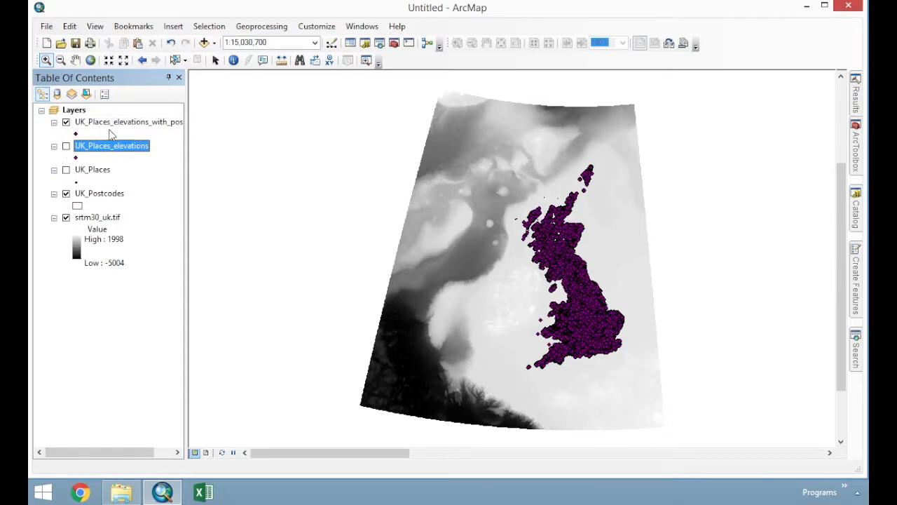
pyautogui.rightClick(144, 124)
pyautogui.click(217, 160)
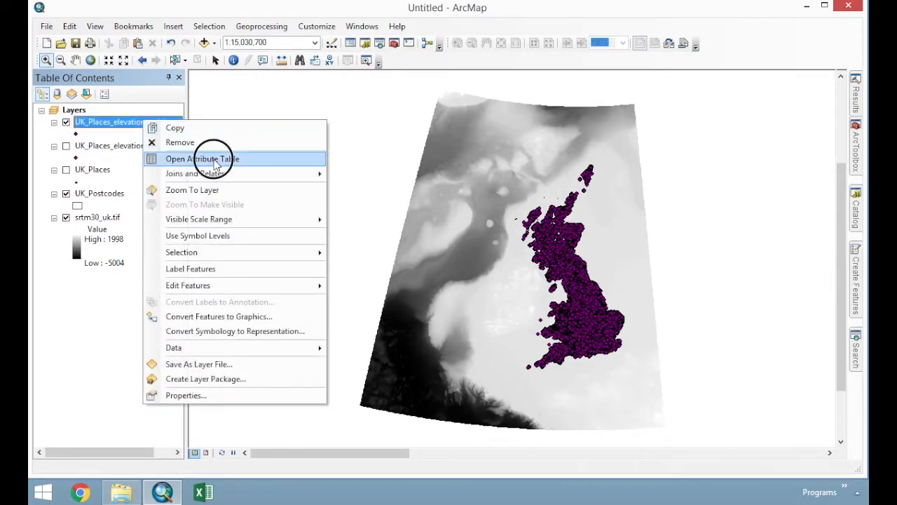
pyautogui.moveTo(290, 360); pyautogui.dragTo(400, 360)
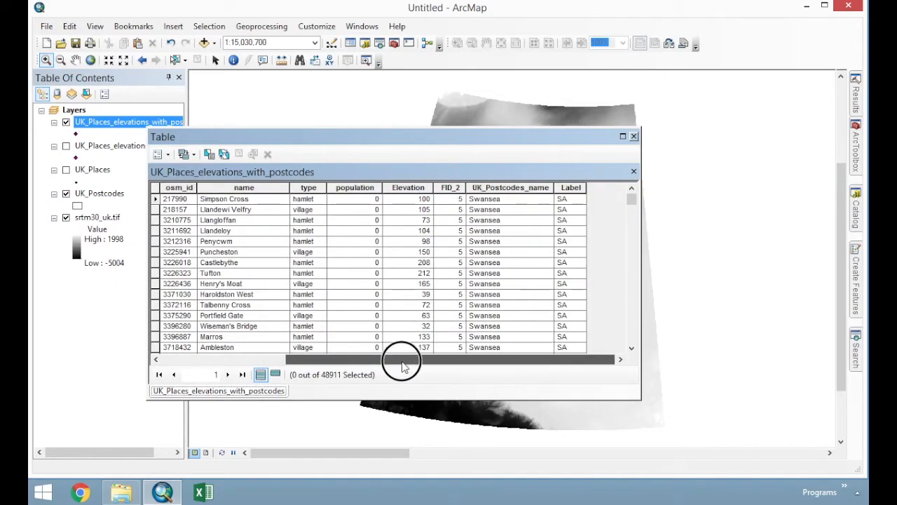
pyautogui.click(571, 188)
pyautogui.moveTo(576, 191); pyautogui.dragTo(459, 189)
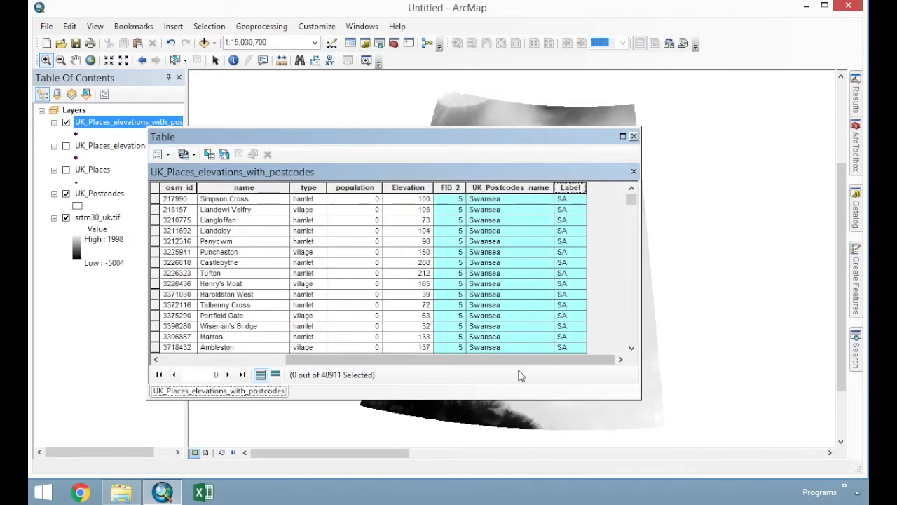
pyautogui.moveTo(631, 200); pyautogui.dragTo(638, 162)
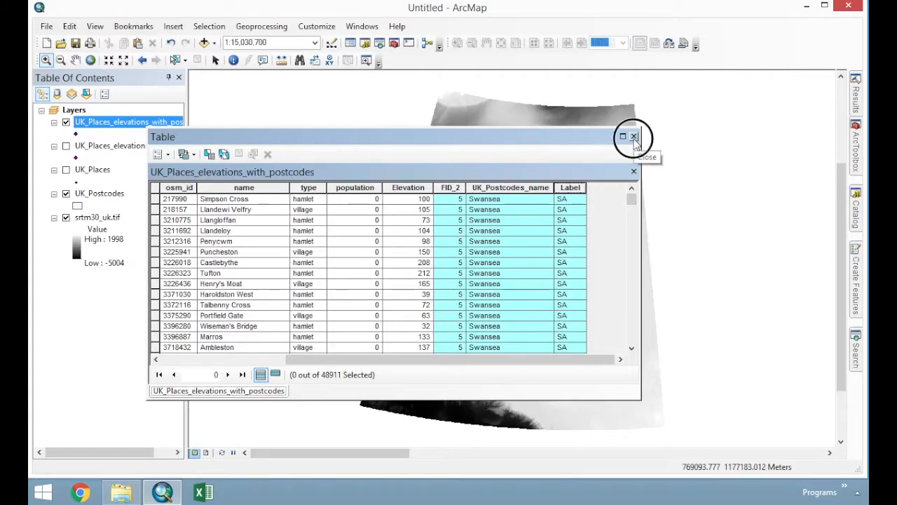
pyautogui.click(633, 136)
# Symbolize UK_Places_elevations_with_postcodes by unique values of the Label field with all values added, and inspect the coloured places across Britain.
pyautogui.rightClick(116, 124)
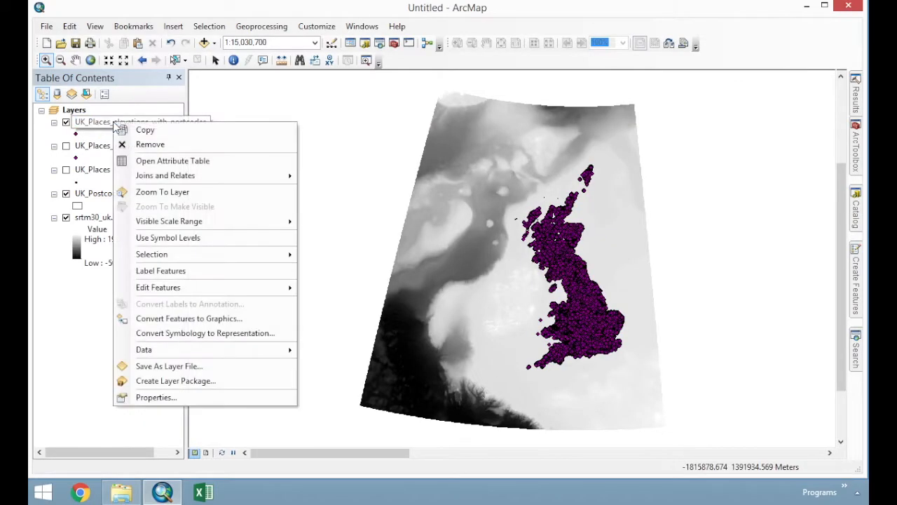
pyautogui.click(194, 394)
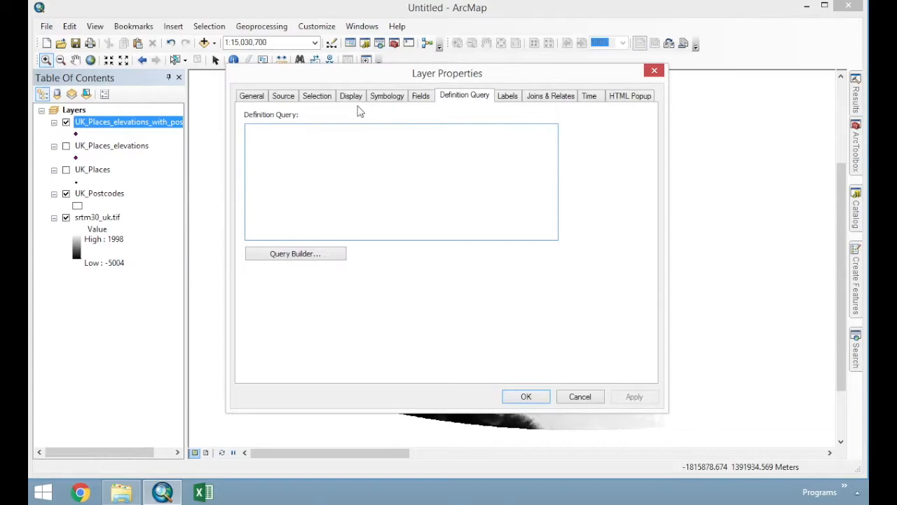
pyautogui.click(389, 98)
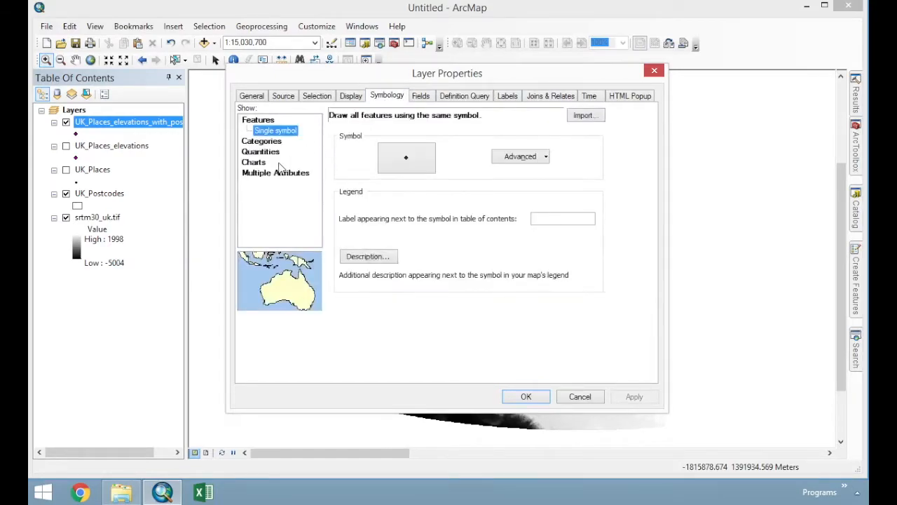
pyautogui.click(267, 141)
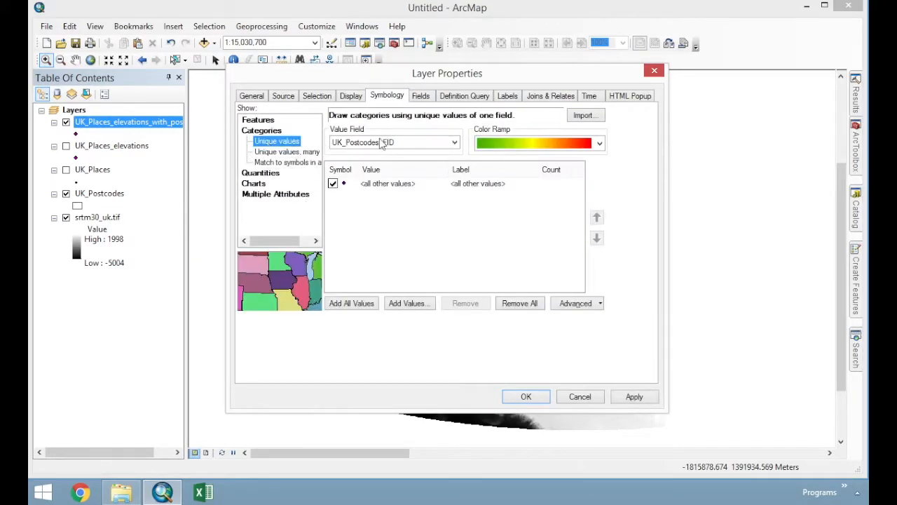
pyautogui.click(382, 142)
pyautogui.click(378, 225)
pyautogui.click(361, 304)
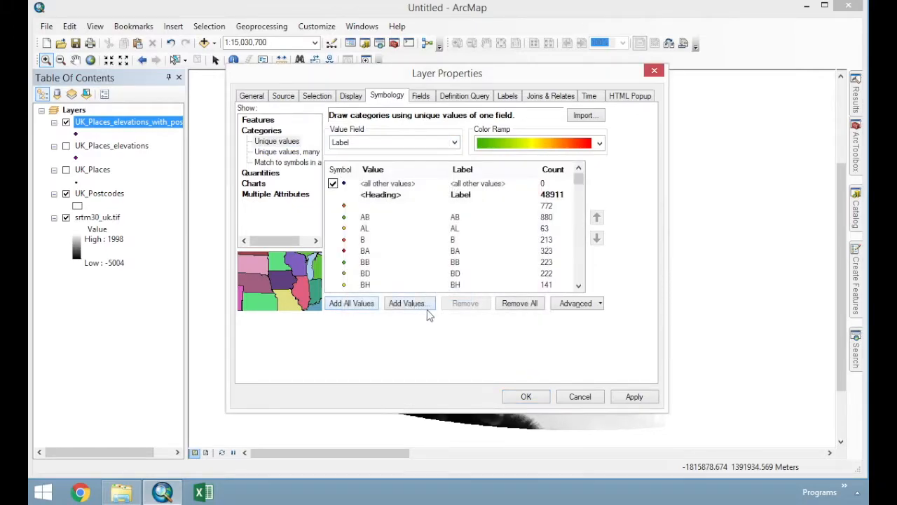
pyautogui.click(526, 397)
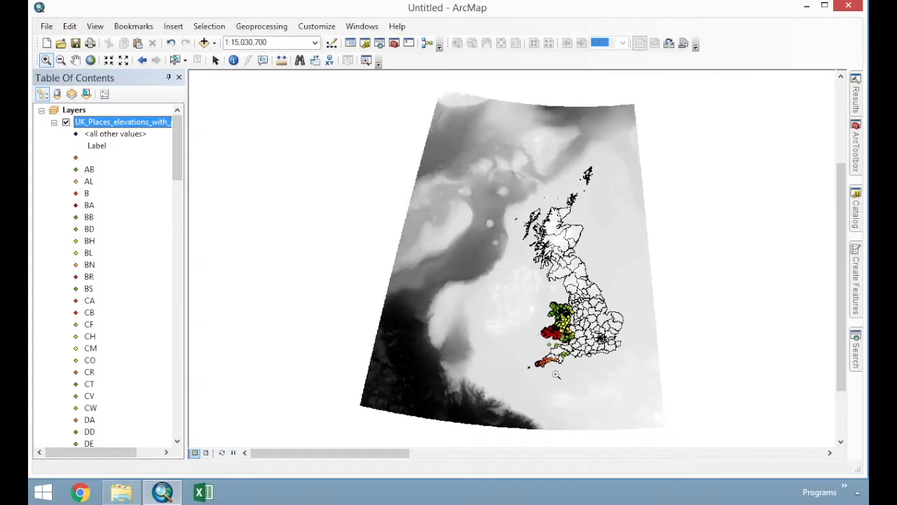
pyautogui.moveTo(499, 193); pyautogui.dragTo(631, 328)
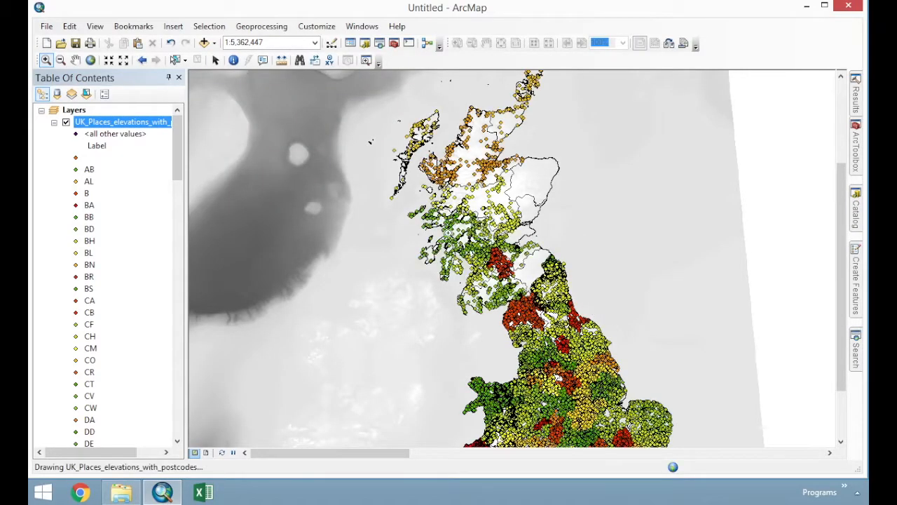
pyautogui.moveTo(383, 200); pyautogui.dragTo(649, 423)
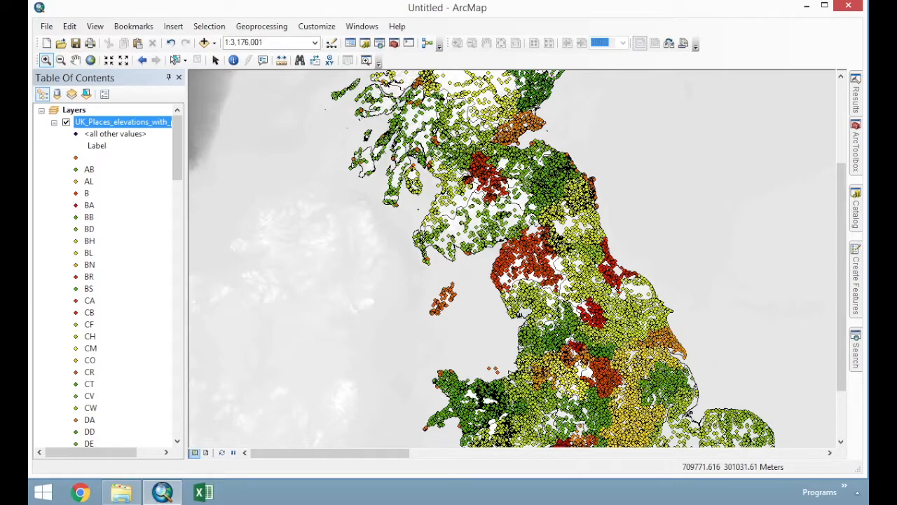
# Collapse the places legend and set up a spatial join of UK_Places_elevations_with_postcodes to UK_Postcodes, summarizing the point attributes by Average.
pyautogui.click(54, 122)
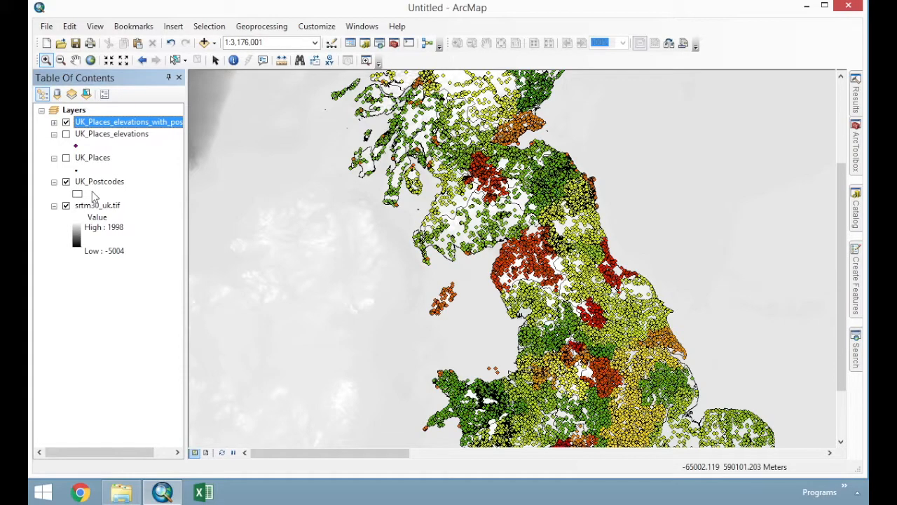
pyautogui.rightClick(101, 183)
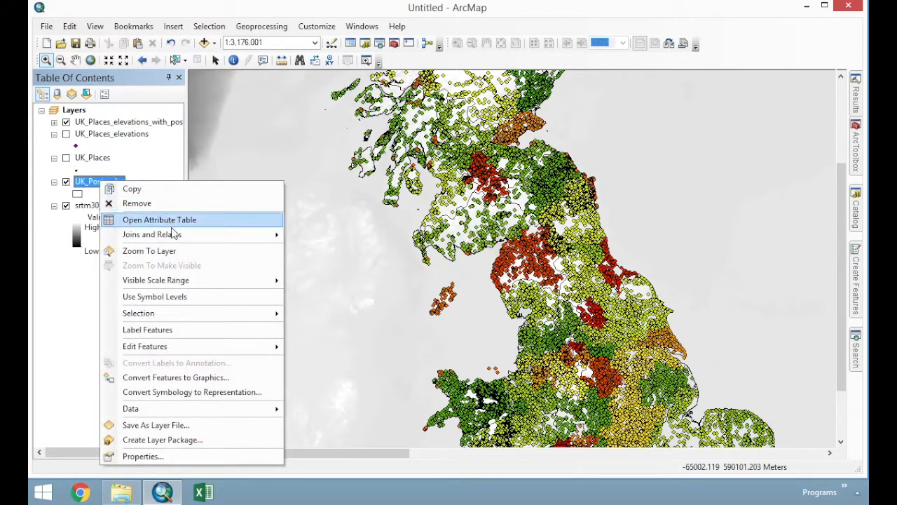
pyautogui.moveTo(227, 234)
pyautogui.click(335, 237)
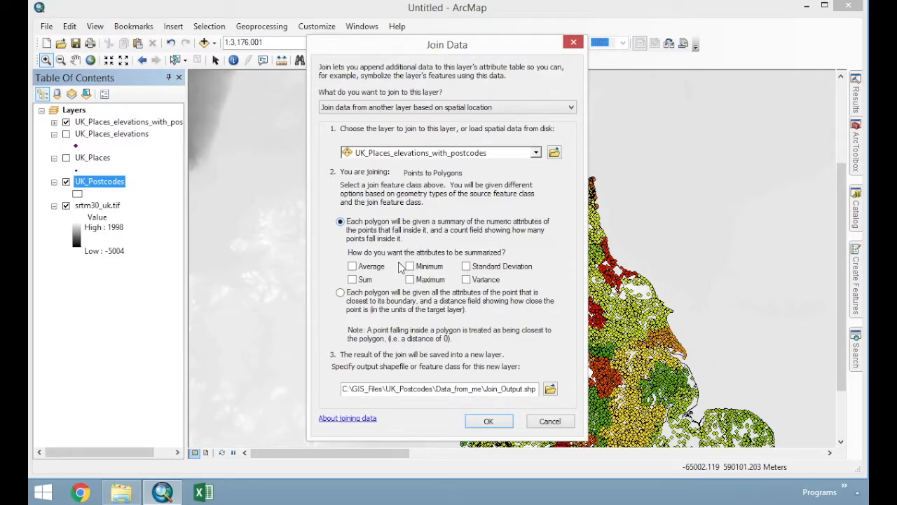
pyautogui.click(353, 267)
# Set the join output to a shapefile named UK_Postcodes_and_elevations_counts.shp in the Data_from_me folder.
pyautogui.click(550, 389)
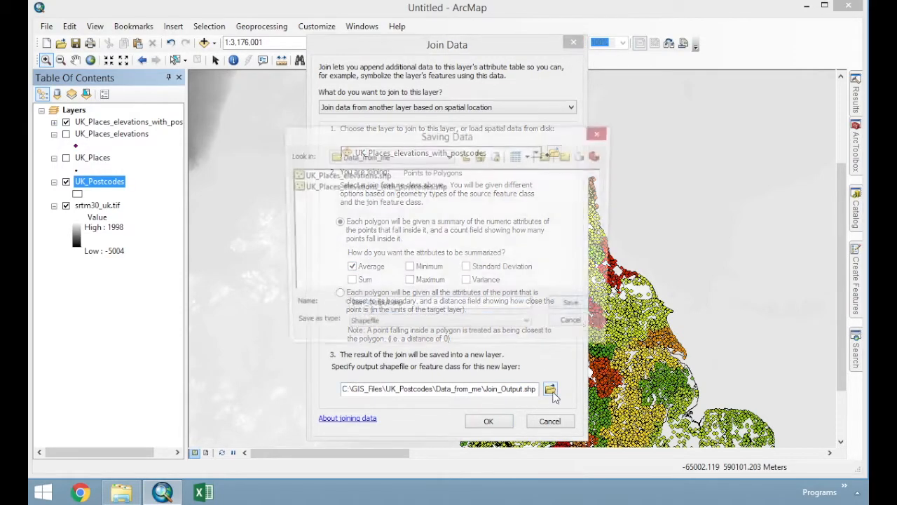
pyautogui.click(397, 188)
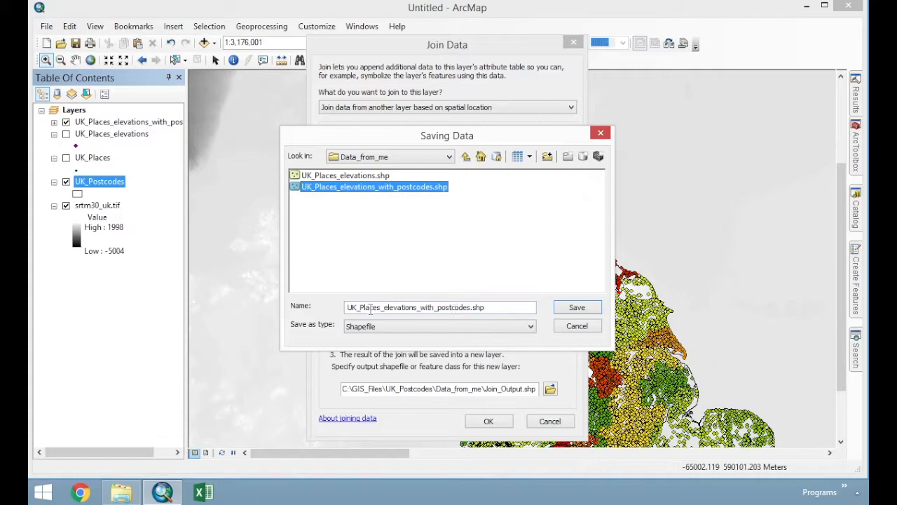
pyautogui.moveTo(360, 308); pyautogui.dragTo(445, 310)
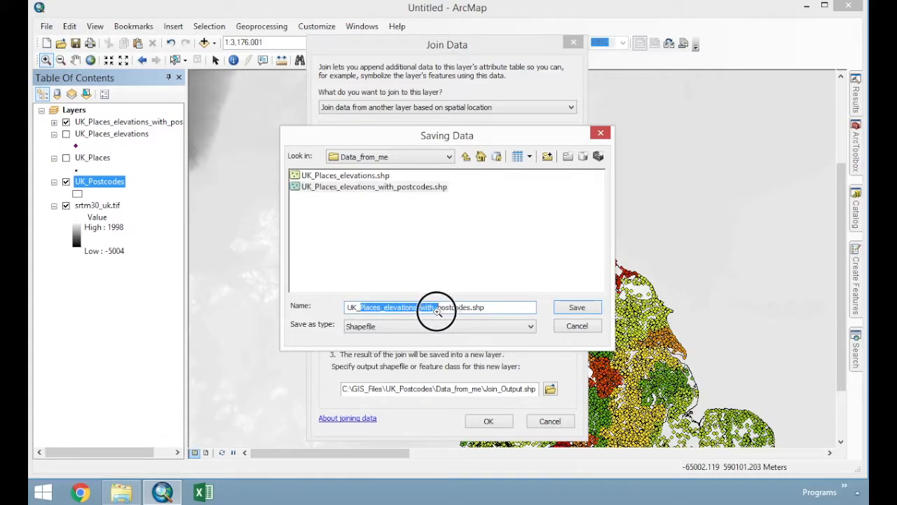
pyautogui.press('BackSpace')
pyautogui.write('Postcodes')
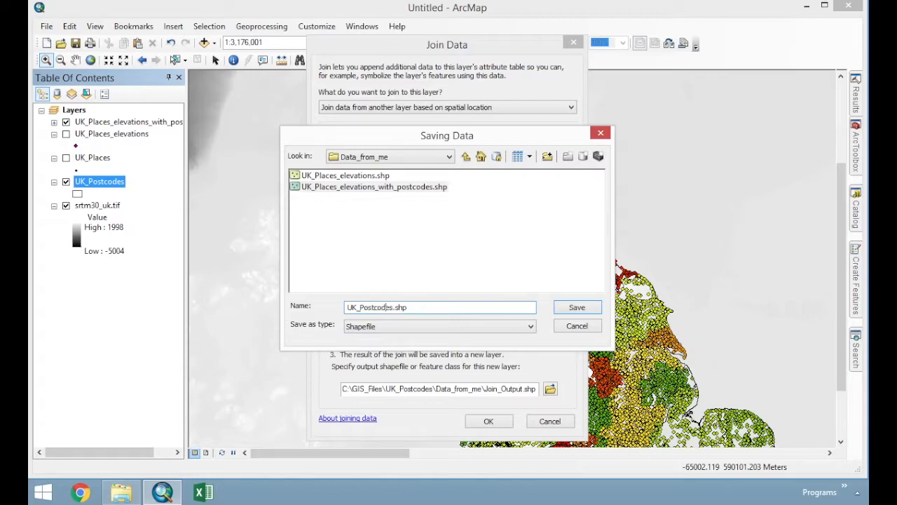
pyautogui.write('_and_elevations_counts')
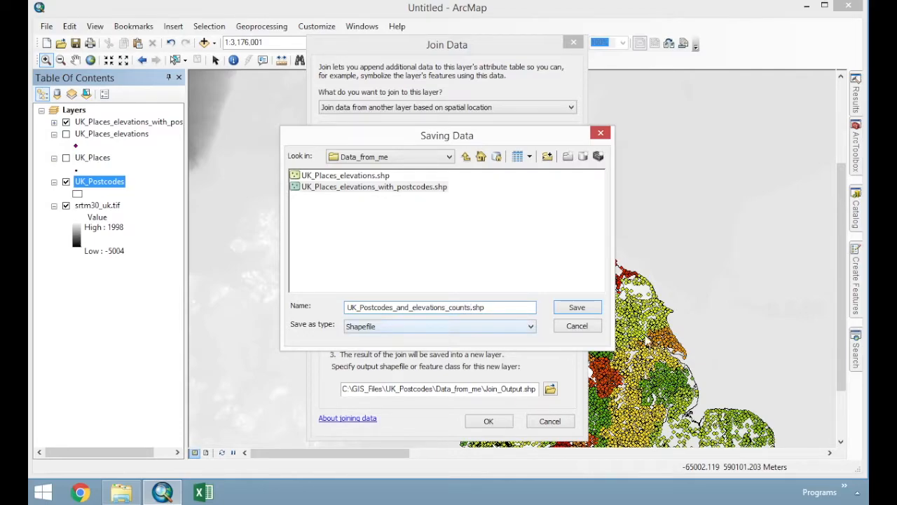
pyautogui.click(577, 307)
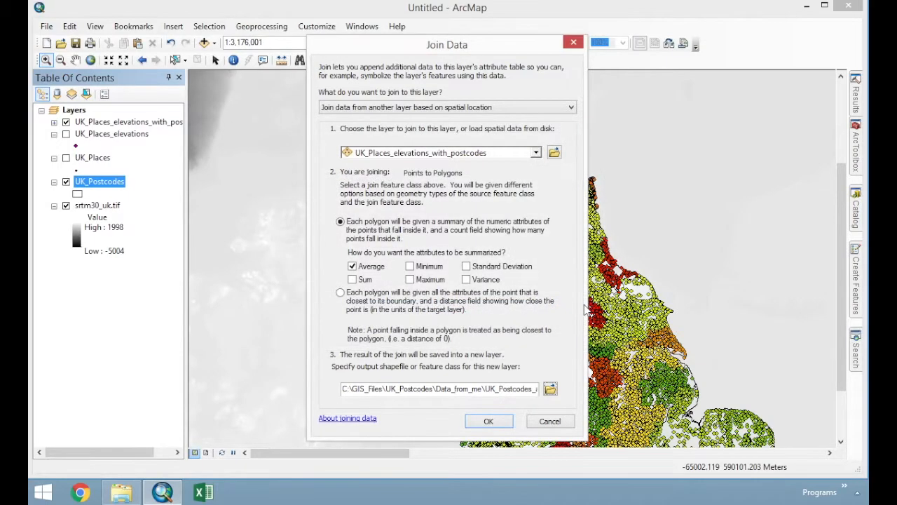
# Run the spatial join and open the attribute table of the UK_Postcodes_and_elevations_counts layer.
pyautogui.click(487, 420)
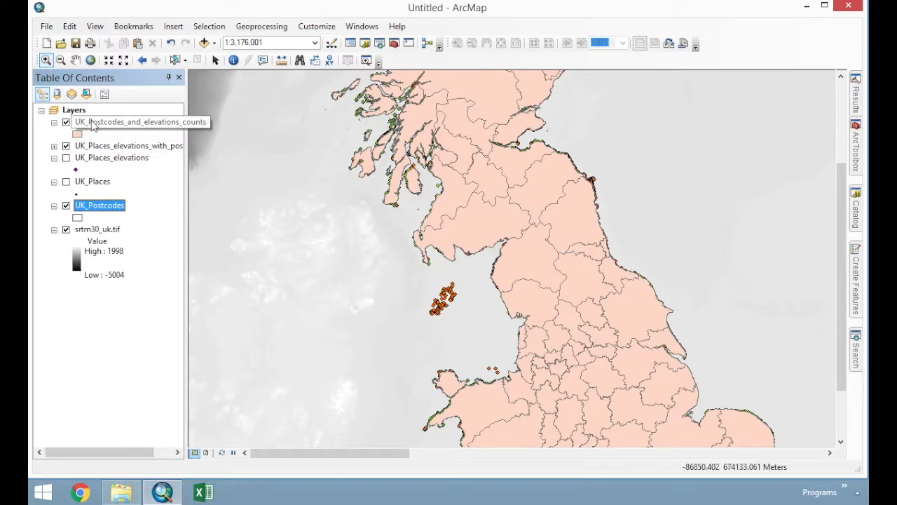
pyautogui.rightClick(129, 122)
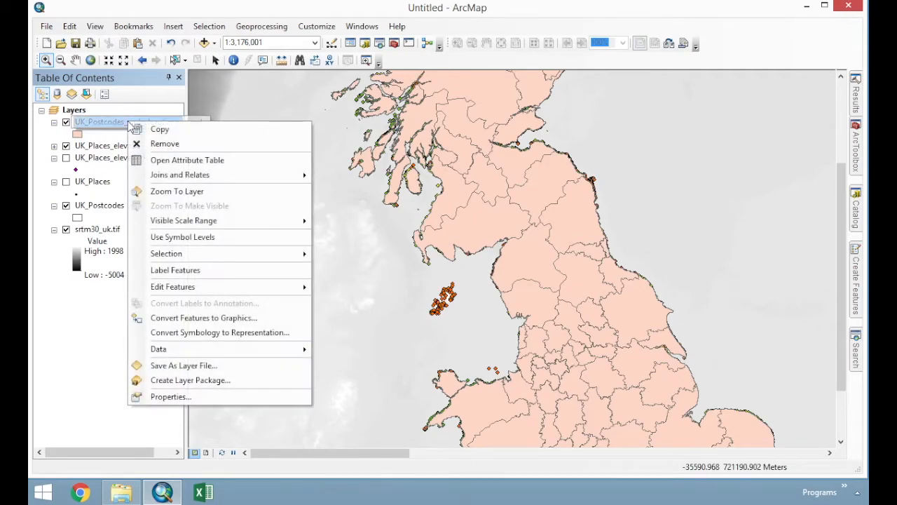
pyautogui.click(182, 160)
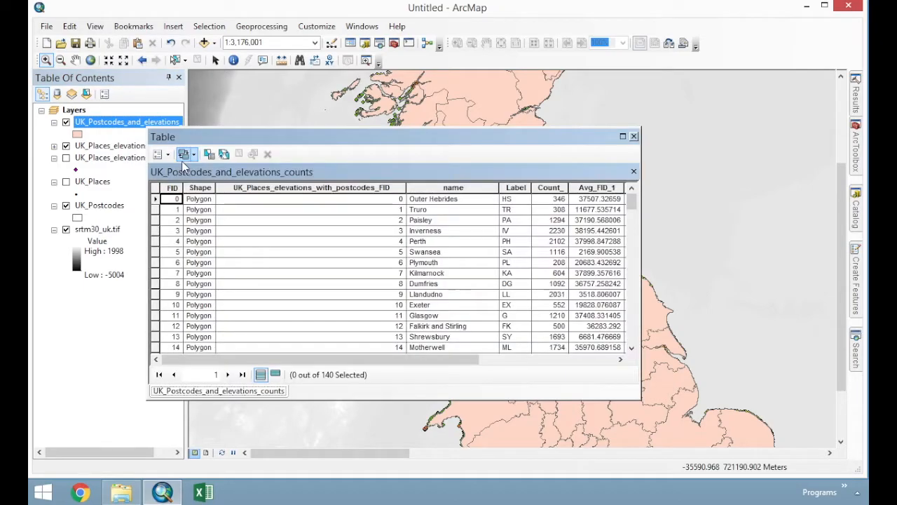
# Examine the Count_, Avg_popula, Avg_Elevat and average FID columns of the joined postcode table, and close the table.
pyautogui.moveTo(344, 360); pyautogui.dragTo(480, 360)
pyautogui.click(474, 188)
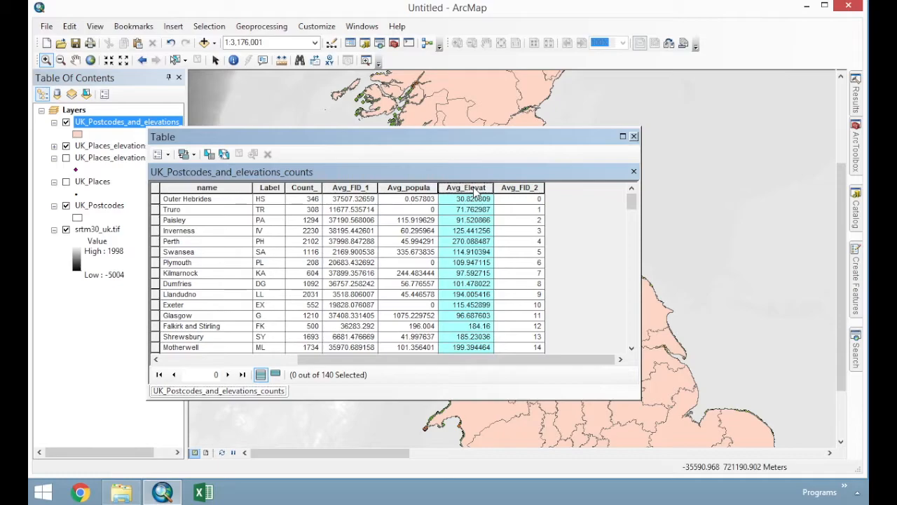
pyautogui.click(302, 188)
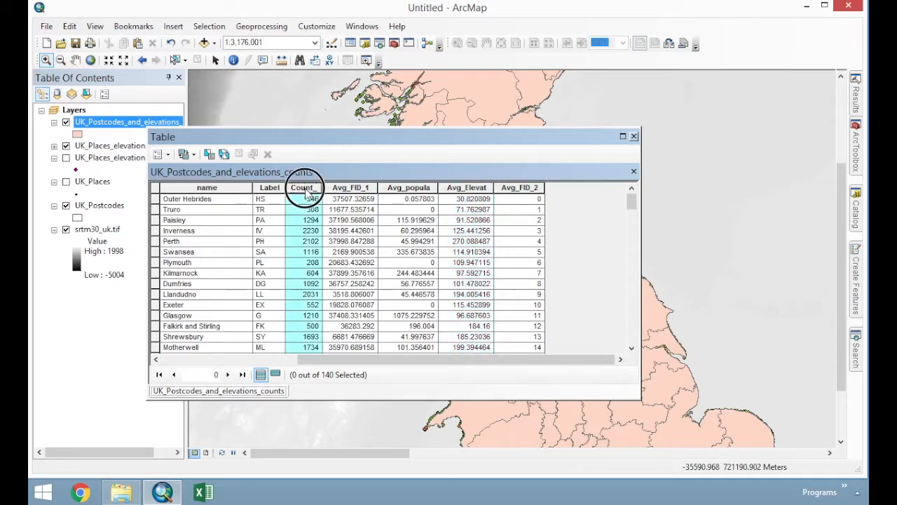
pyautogui.click(350, 187)
pyautogui.keyDown('ctrl'); pyautogui.click(408, 188); pyautogui.keyUp('ctrl')
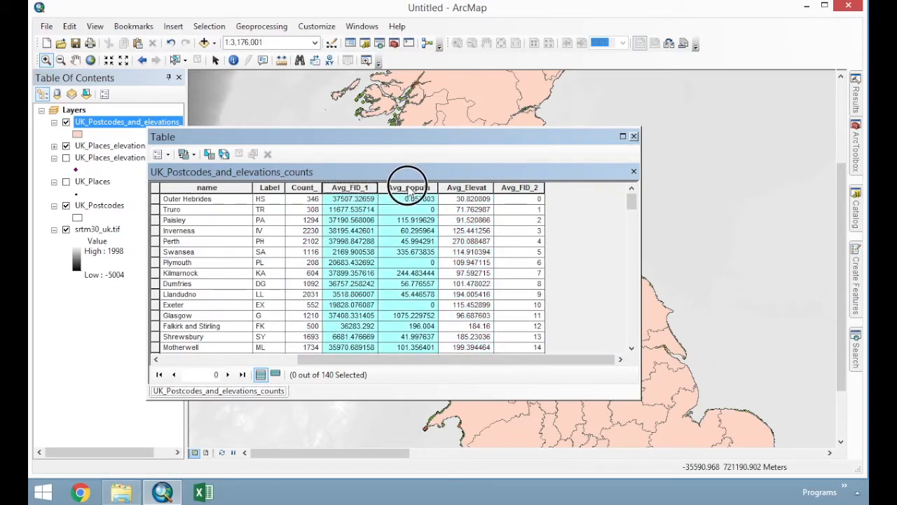
pyautogui.click(519, 188)
pyautogui.click(302, 188)
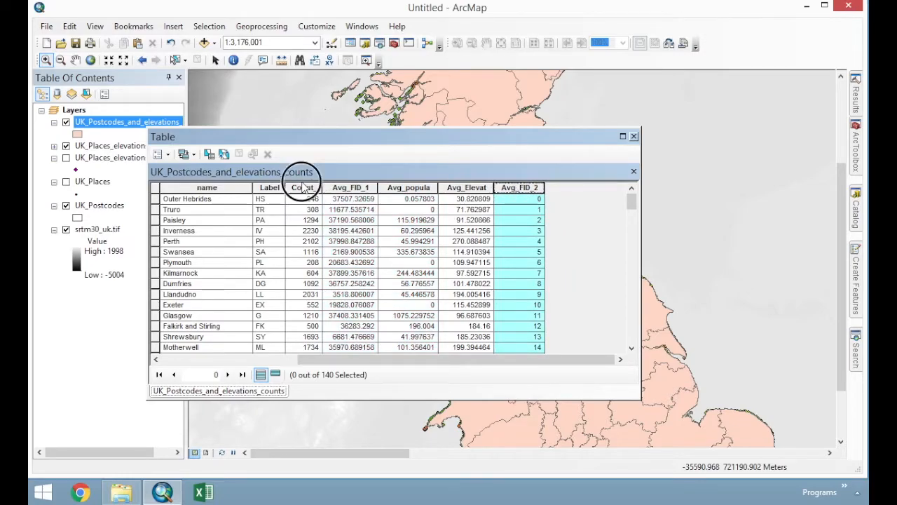
pyautogui.click(460, 188)
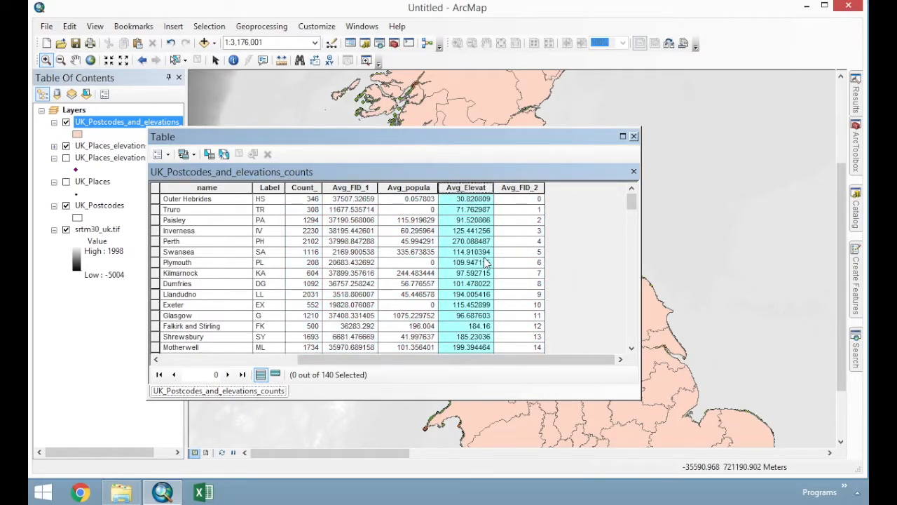
pyautogui.click(633, 136)
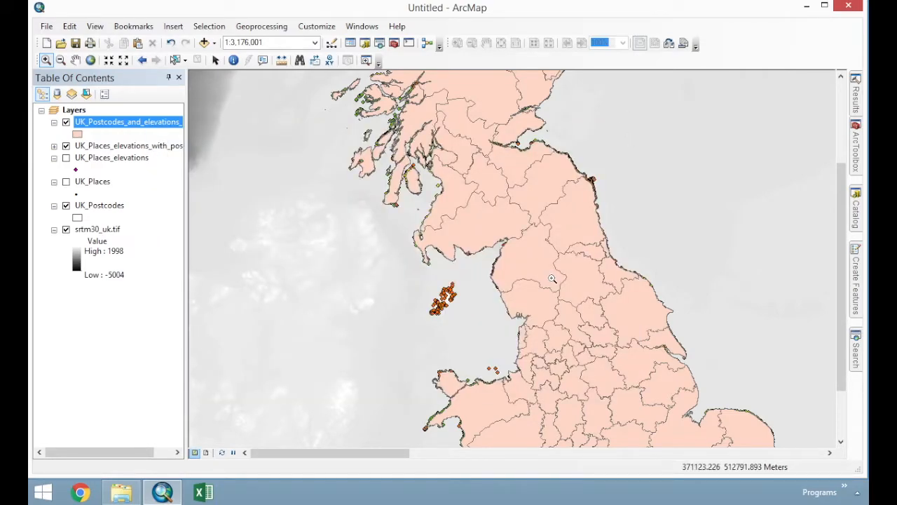
# Hide the UK_Places_elevations_with_postcodes and UK_Postcodes layers.
pyautogui.click(123, 60)
pyautogui.click(123, 61)
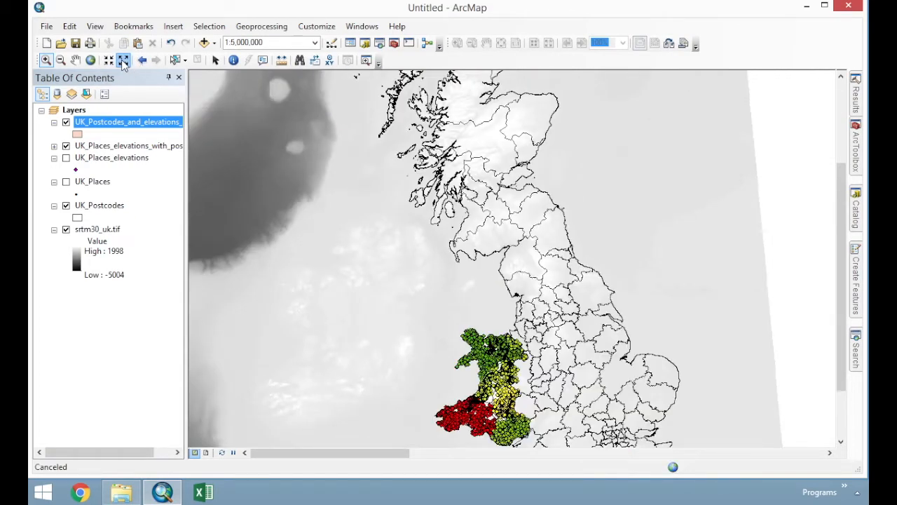
pyautogui.click(123, 61)
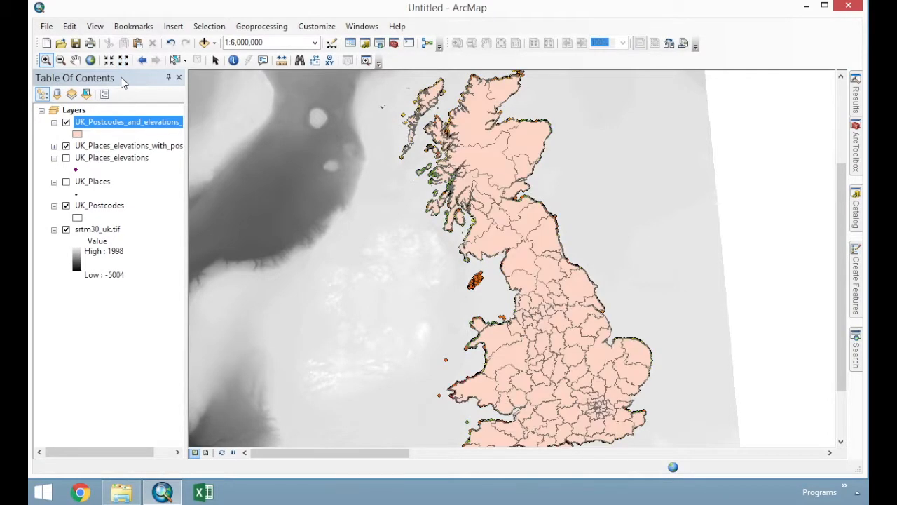
pyautogui.click(66, 146)
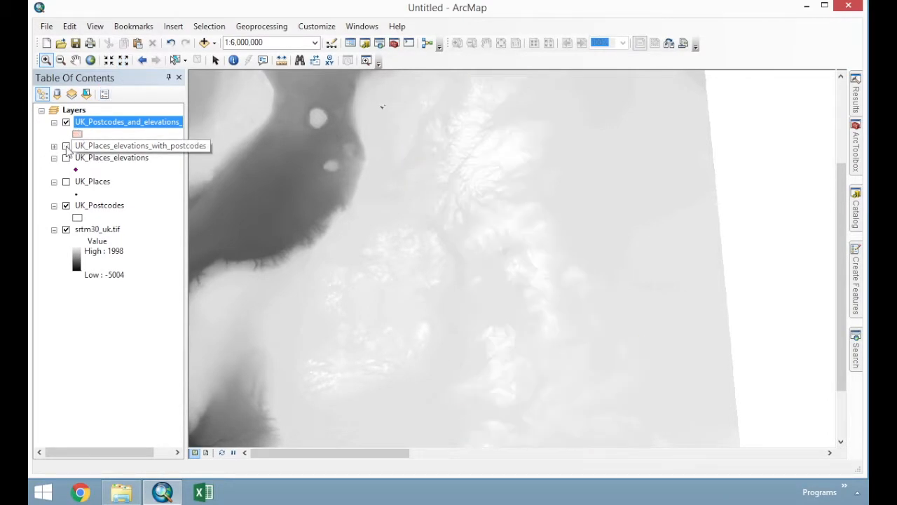
pyautogui.click(66, 206)
# Symbolize UK_Postcodes_and_elevations_counts with graduated colors based on the Avg_Elevat field.
pyautogui.rightClick(108, 126)
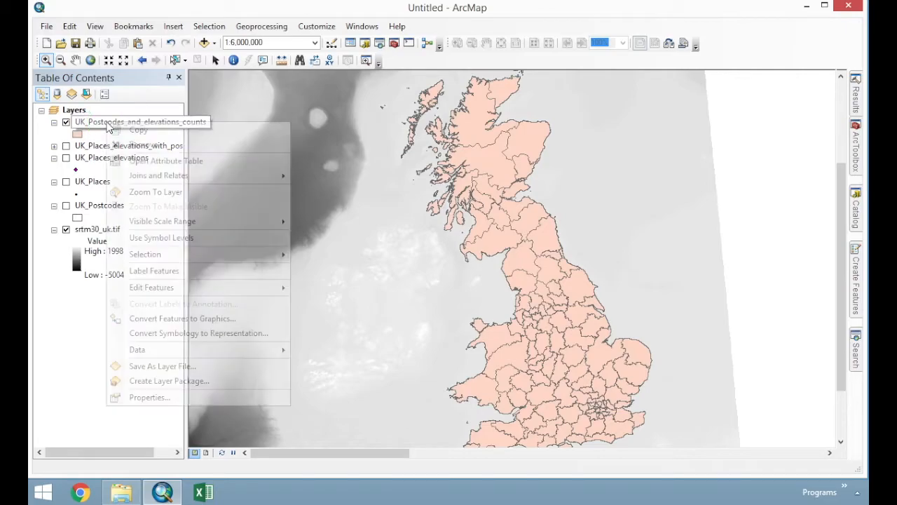
pyautogui.click(180, 396)
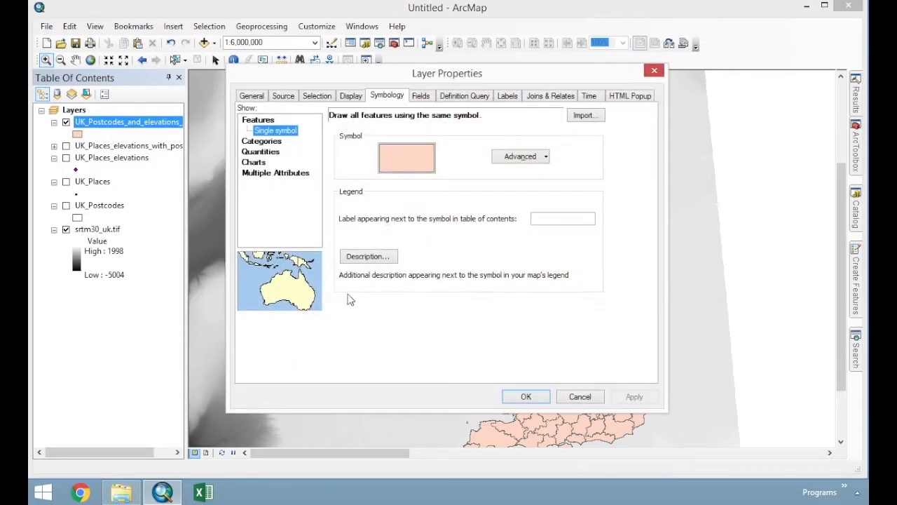
pyautogui.click(265, 141)
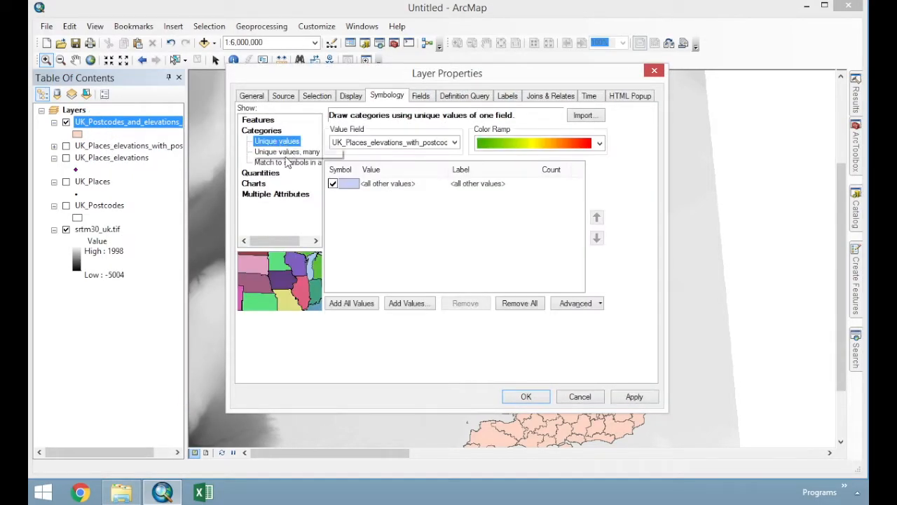
pyautogui.click(261, 173)
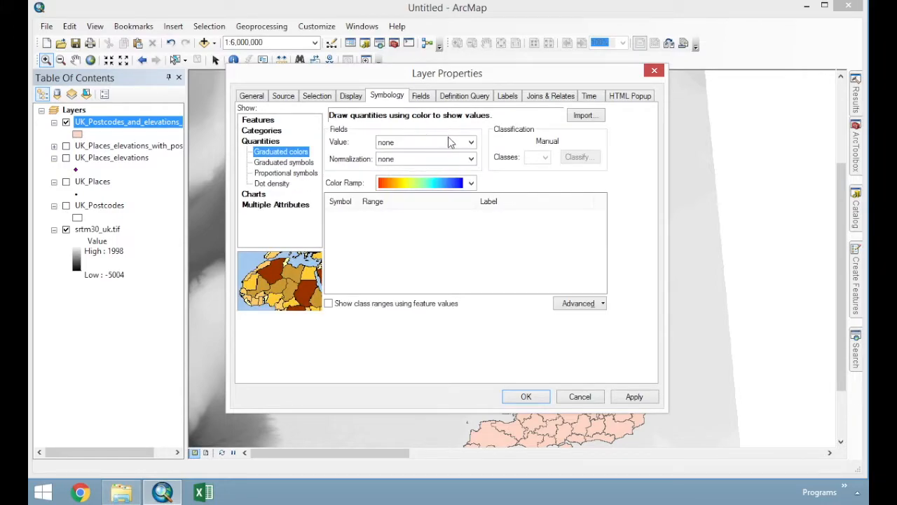
pyautogui.click(471, 143)
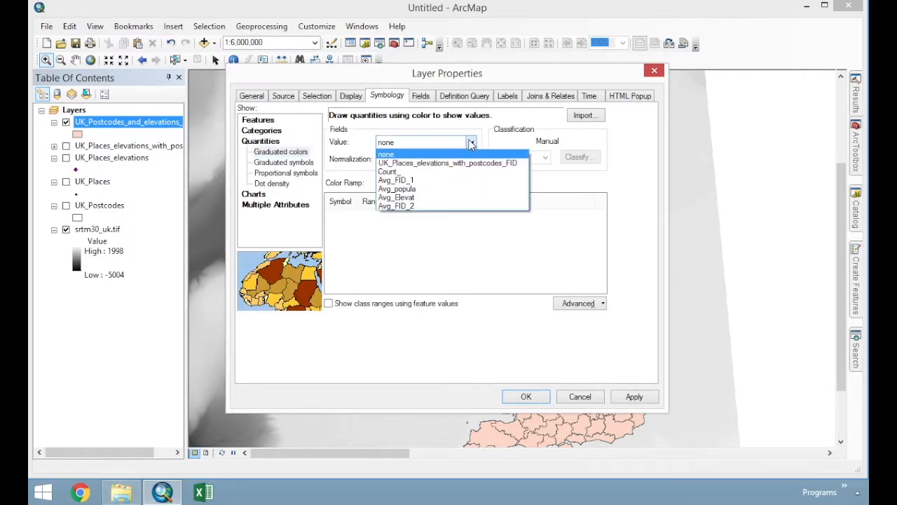
pyautogui.click(415, 195)
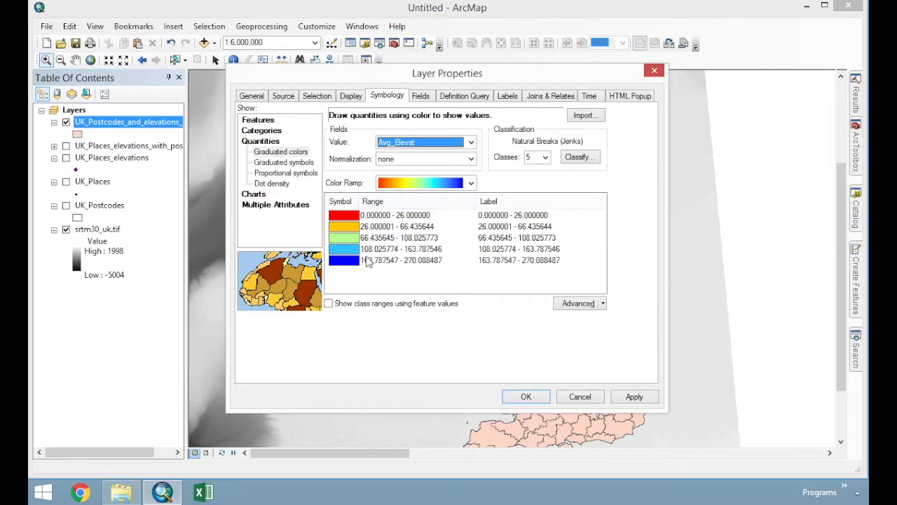
pyautogui.click(526, 396)
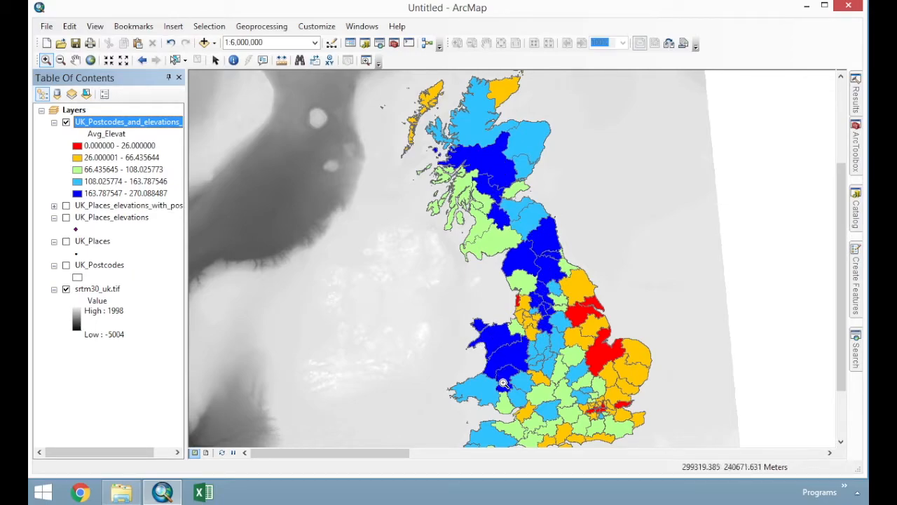
# Change the graduated colors value field of UK_Postcodes_and_elevations_counts to Count_.
pyautogui.rightClick(109, 123)
pyautogui.click(186, 400)
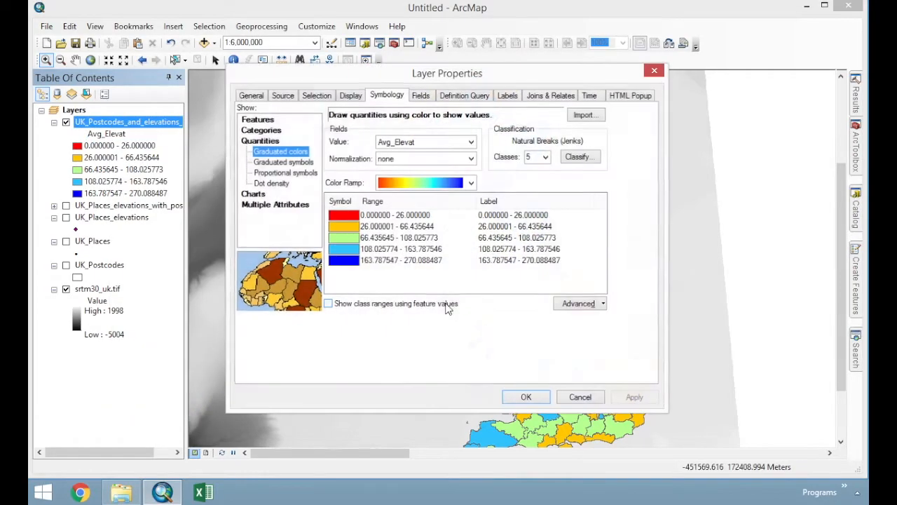
pyautogui.click(426, 143)
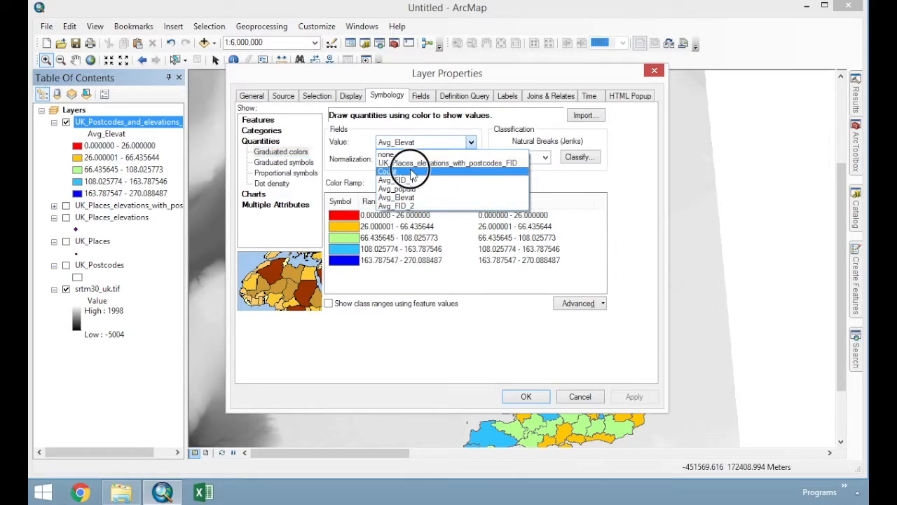
pyautogui.click(413, 175)
pyautogui.click(524, 396)
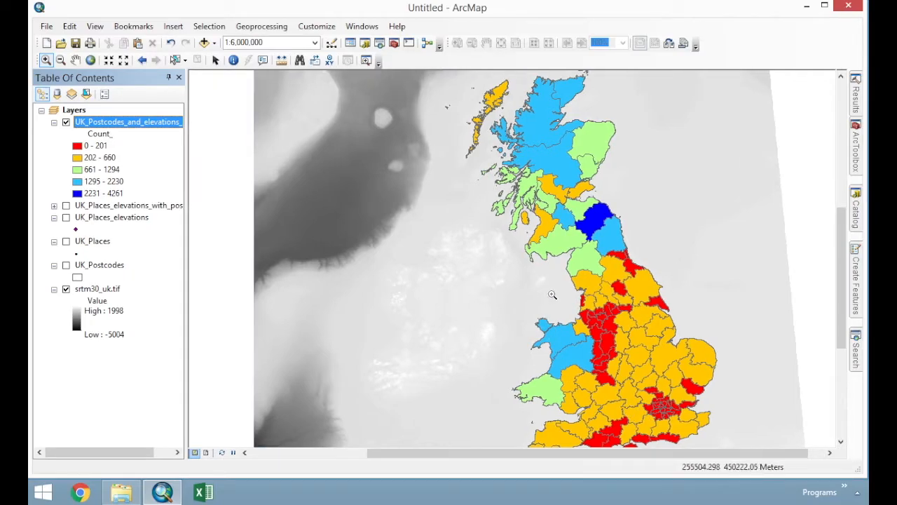
# Measure the perimeter and area of several postcode polygons in northern England with the Measure A Feature tool.
pyautogui.click(561, 259)
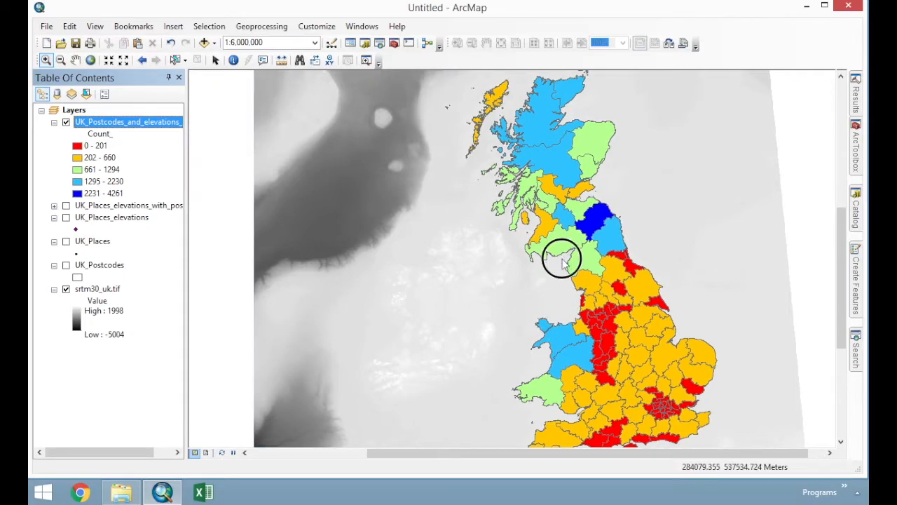
pyautogui.click(624, 319)
pyautogui.moveTo(517, 223); pyautogui.dragTo(674, 356)
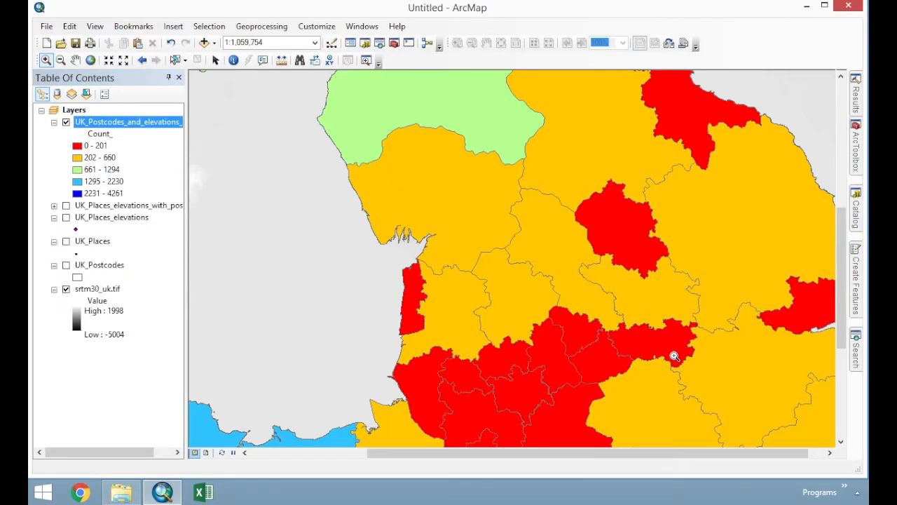
pyautogui.click(283, 60)
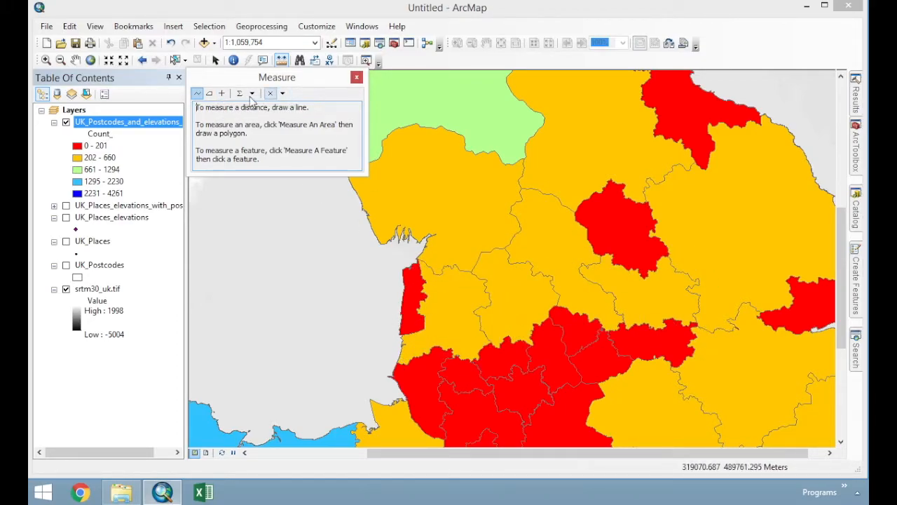
pyautogui.click(223, 93)
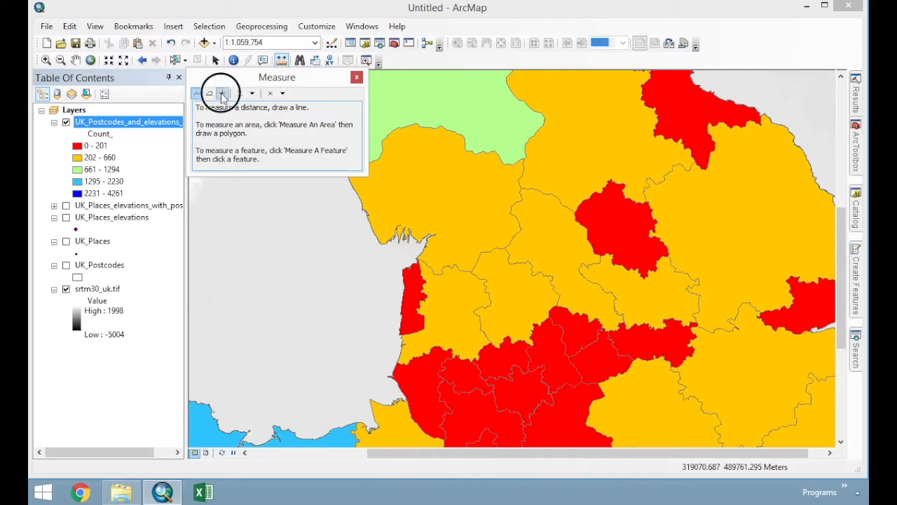
pyautogui.click(454, 308)
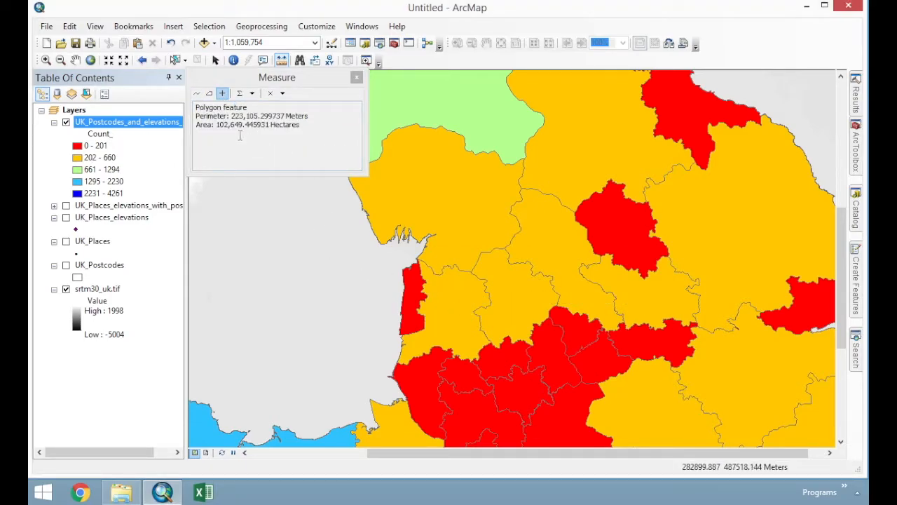
pyautogui.moveTo(217, 125); pyautogui.dragTo(250, 125)
pyautogui.click(502, 282)
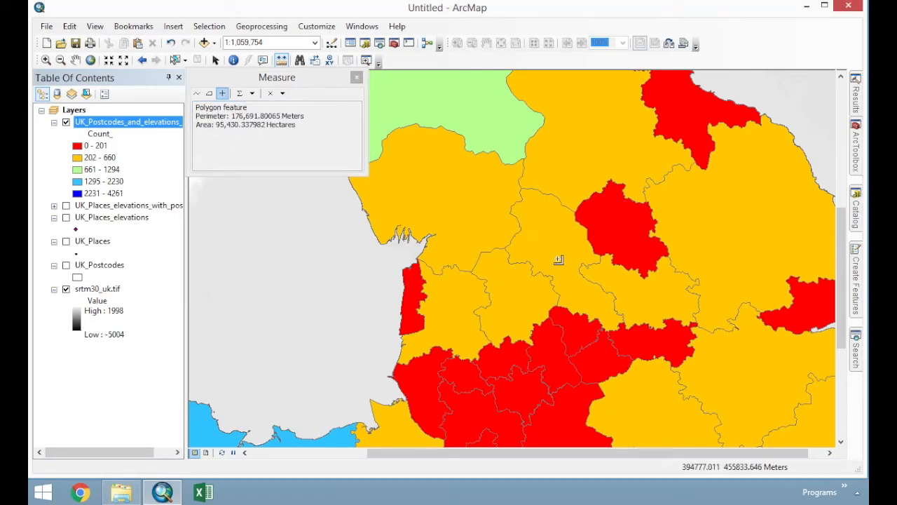
pyautogui.click(466, 215)
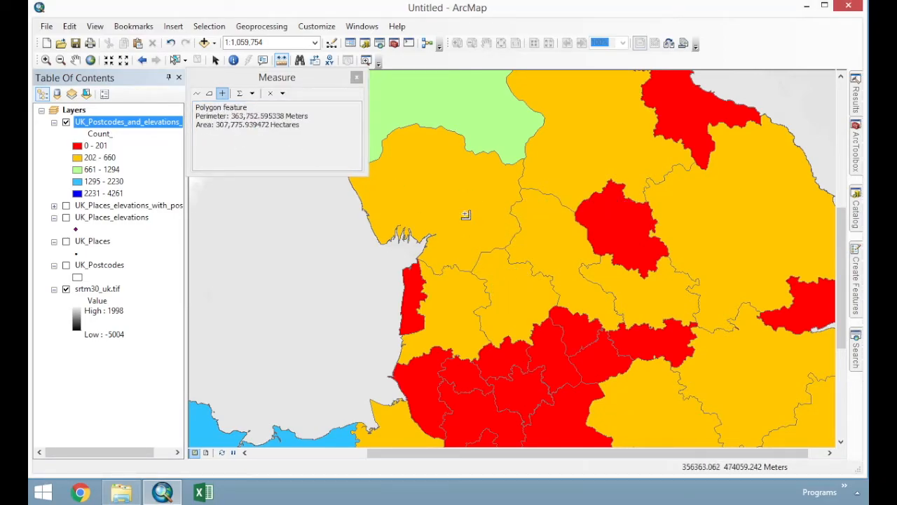
pyautogui.click(588, 175)
pyautogui.click(622, 238)
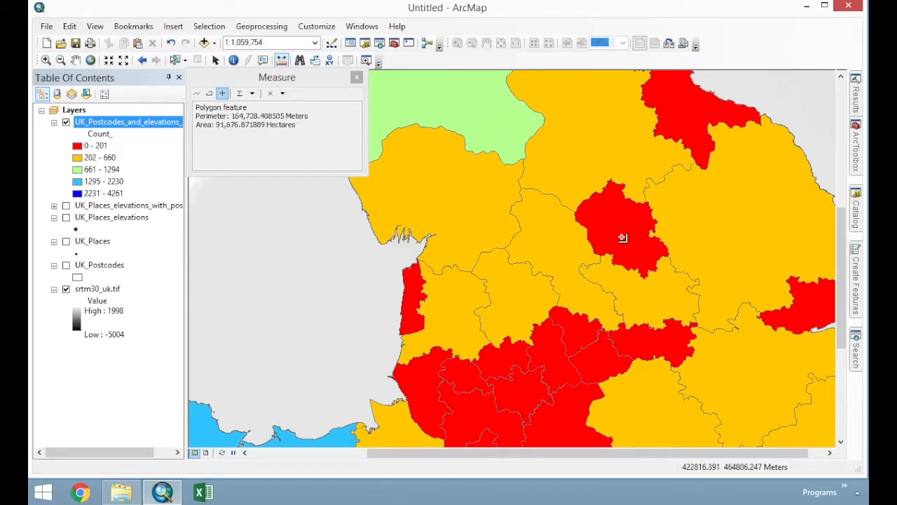
pyautogui.press('ctrl')
pyautogui.click(573, 261)
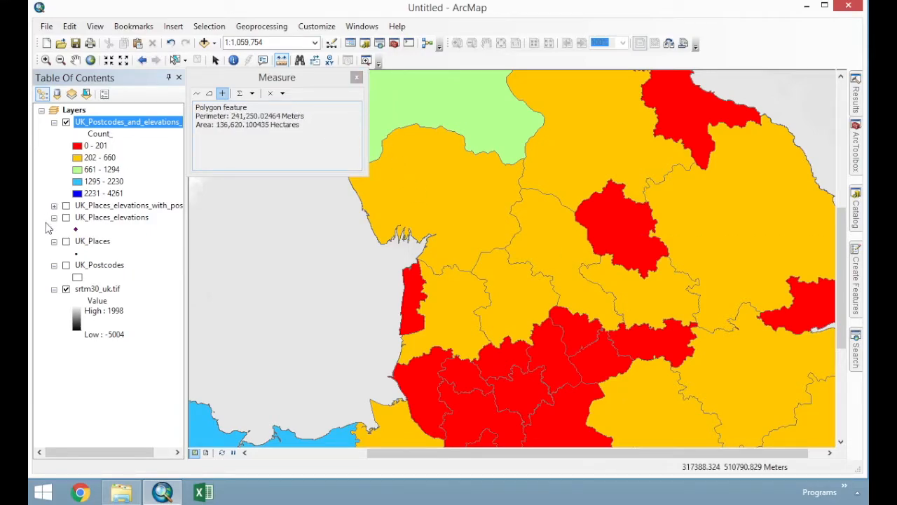
# Show the UK_Places_elevations layer and measure the distance between offshore place points west of northern England with the Measure Line tool.
pyautogui.click(66, 217)
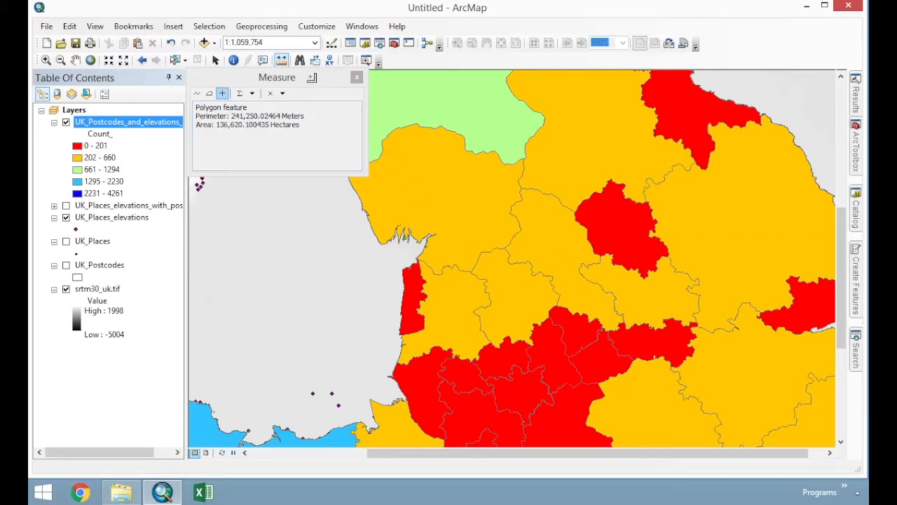
pyautogui.click(199, 97)
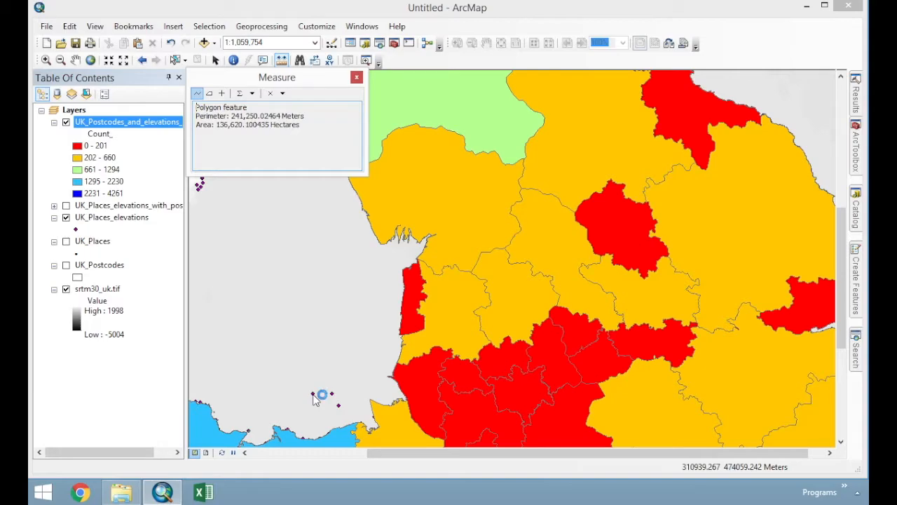
pyautogui.click(313, 395)
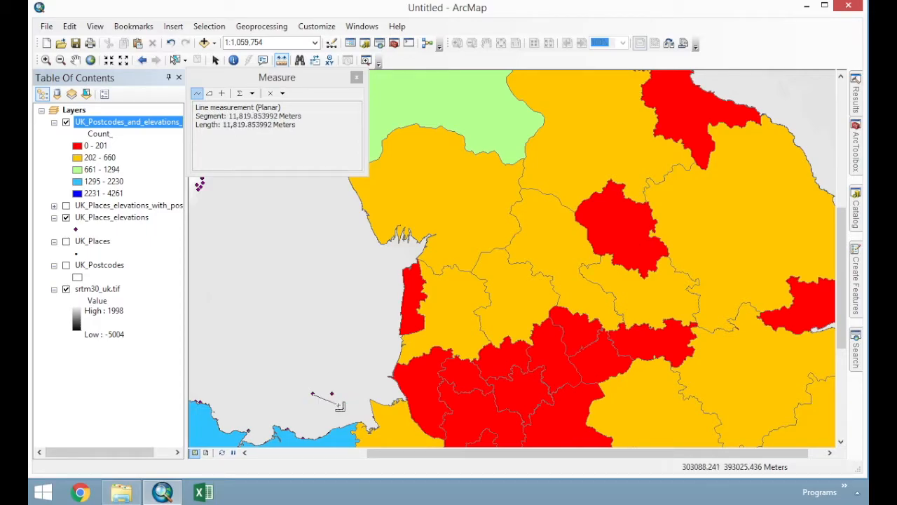
# Look through the distance and area unit options of the Measure tool and close it.
pyautogui.click(254, 94)
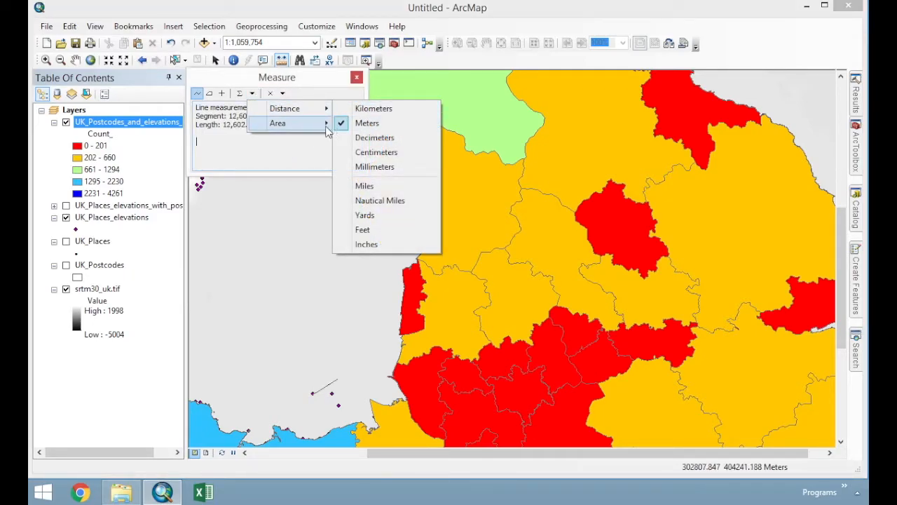
pyautogui.moveTo(325, 132)
pyautogui.click(297, 162)
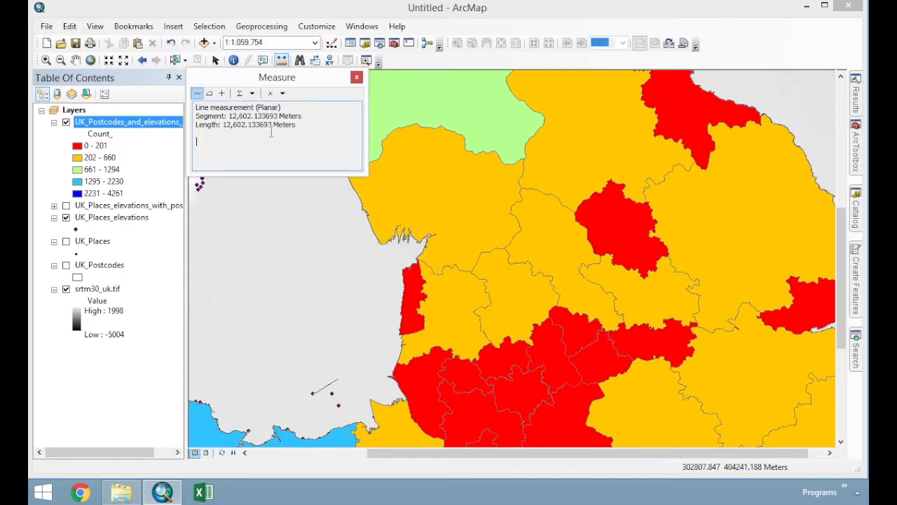
pyautogui.click(252, 93)
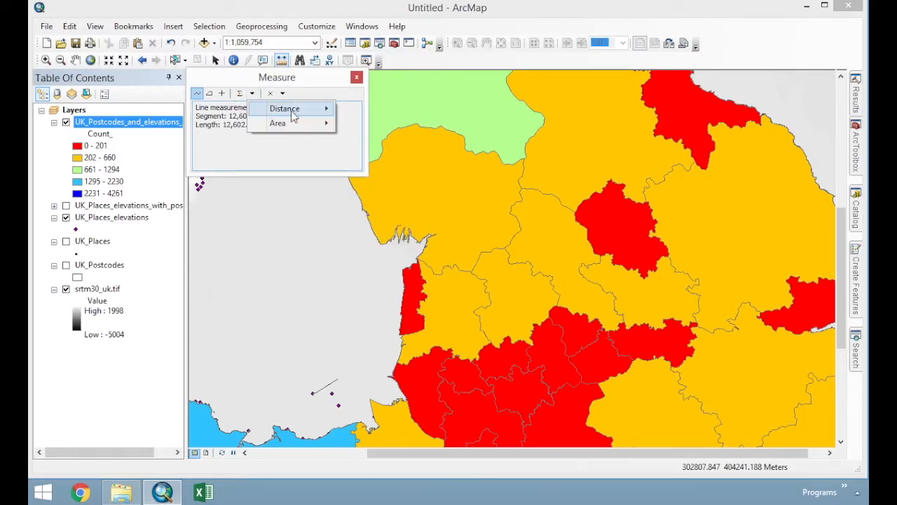
pyautogui.moveTo(316, 114)
pyautogui.click(292, 150)
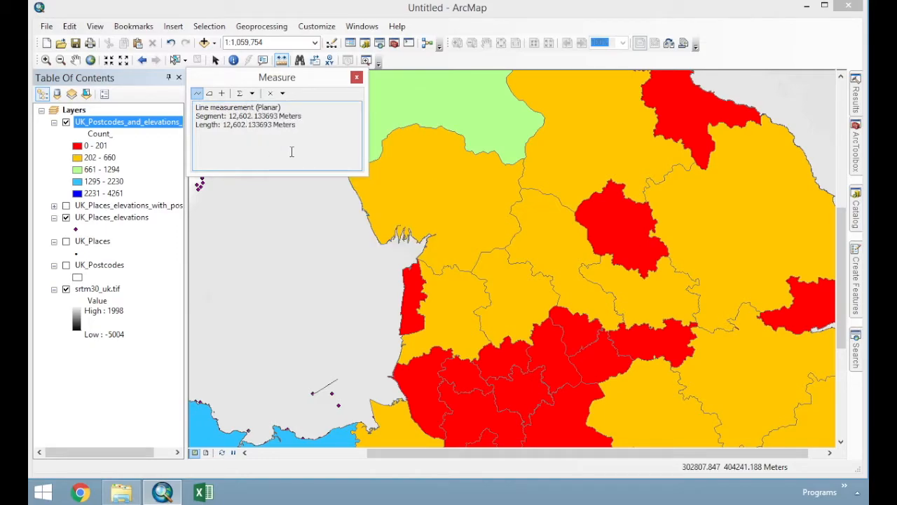
pyautogui.click(357, 78)
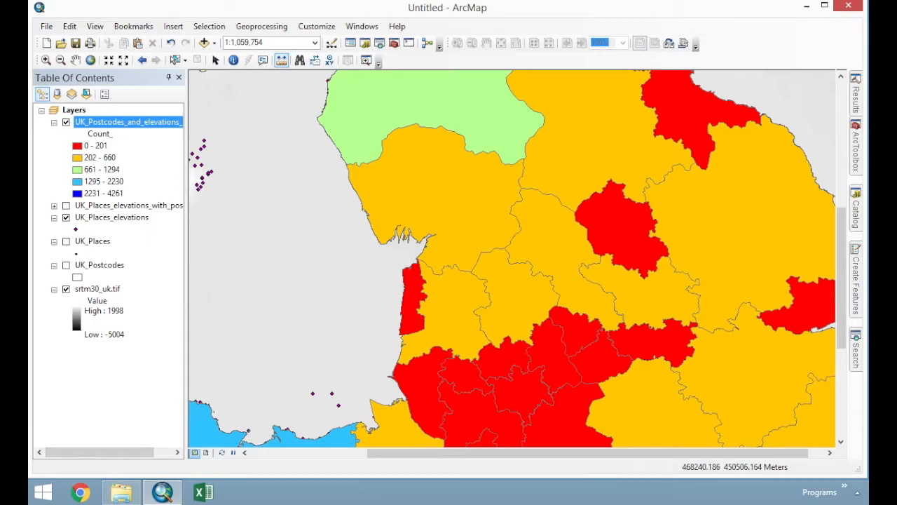
# Add a Double field named Area with precision 10 to the UK_Postcodes_and_elevations_counts attribute table.
pyautogui.scroll(3, 575, 308)
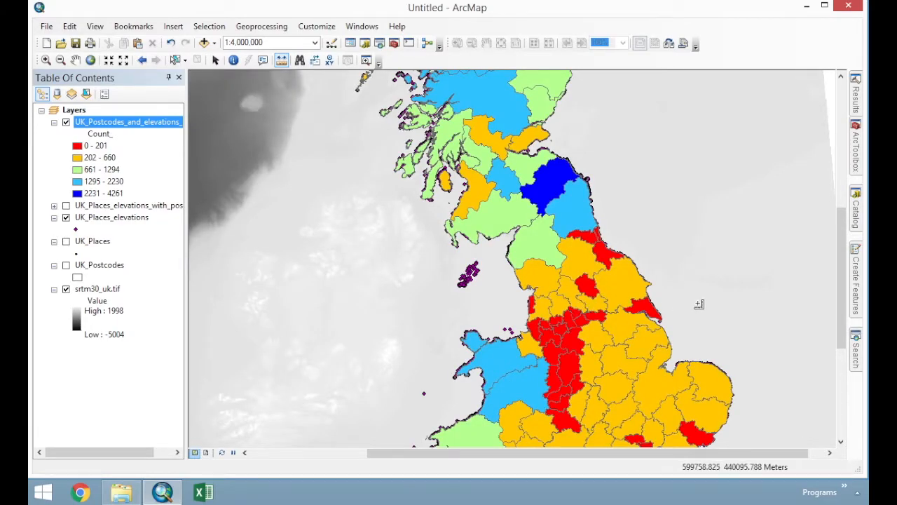
pyautogui.rightClick(159, 128)
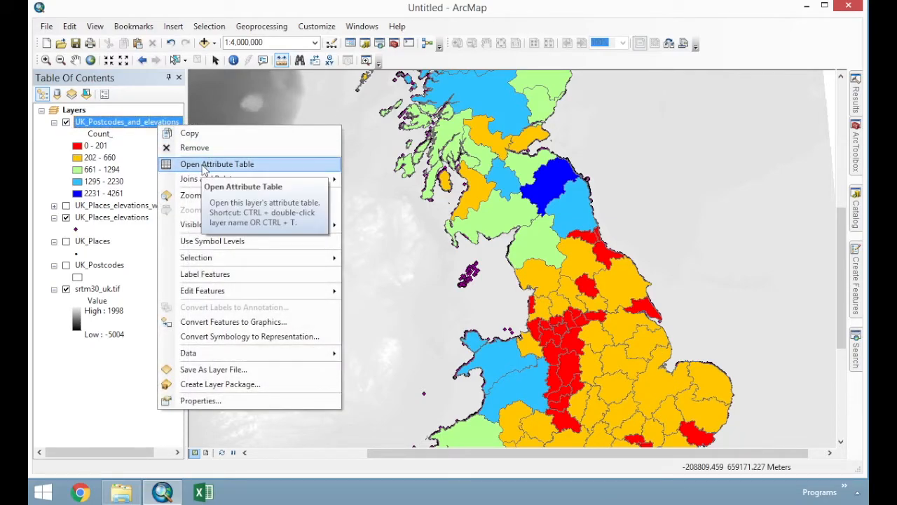
pyautogui.click(204, 166)
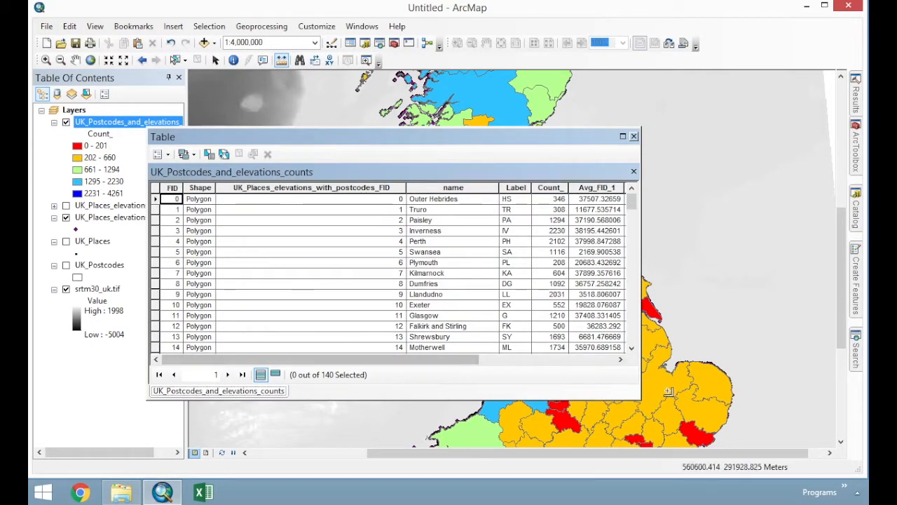
pyautogui.click(160, 154)
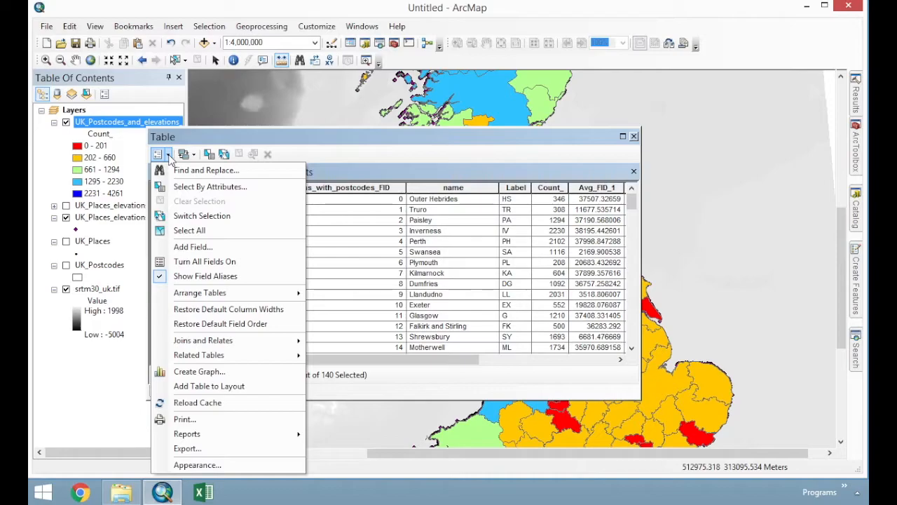
pyautogui.click(231, 247)
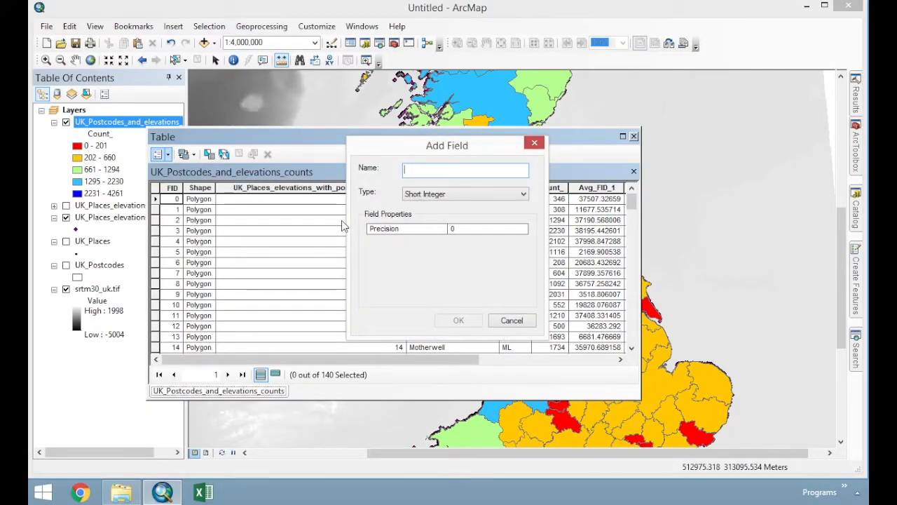
pyautogui.write('Area')
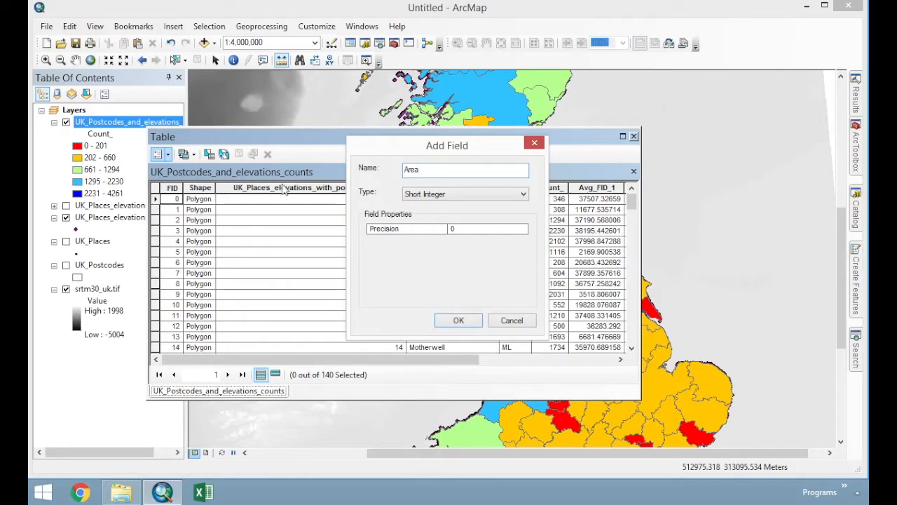
pyautogui.click(447, 194)
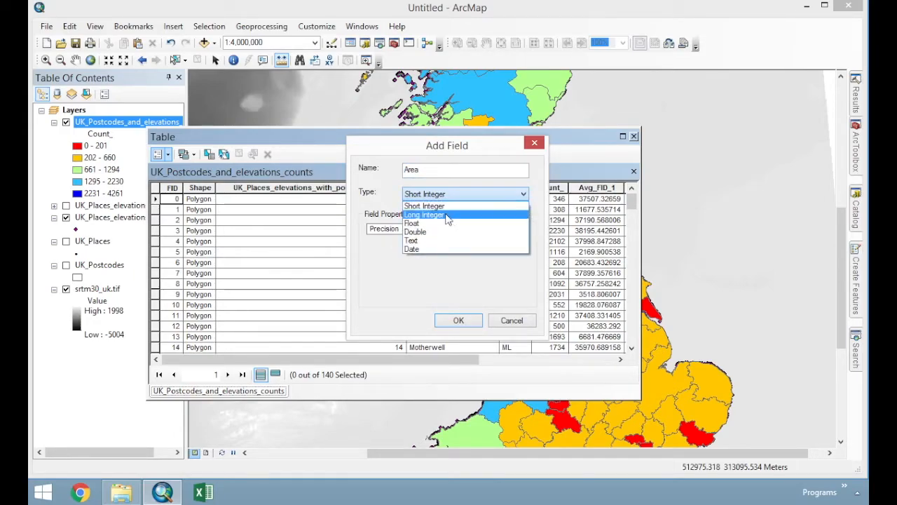
pyautogui.click(435, 232)
pyautogui.click(468, 229)
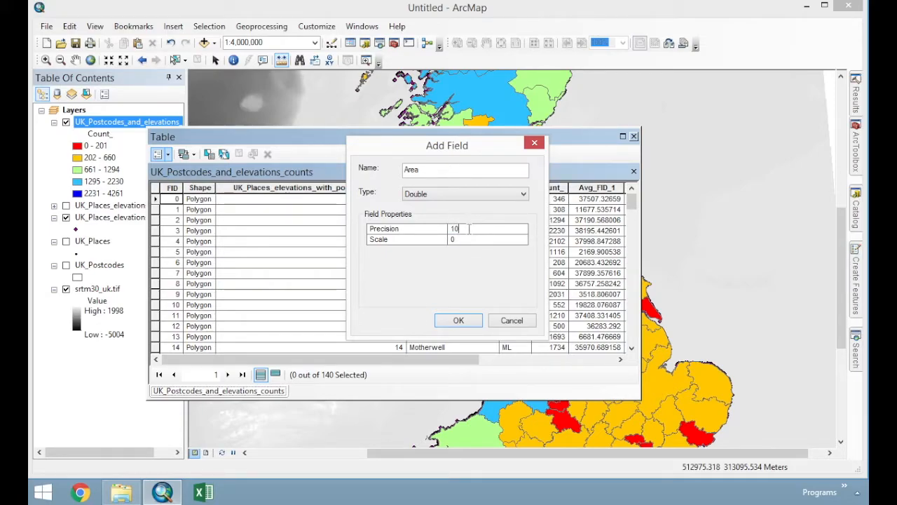
pyautogui.click(473, 241)
pyautogui.click(458, 321)
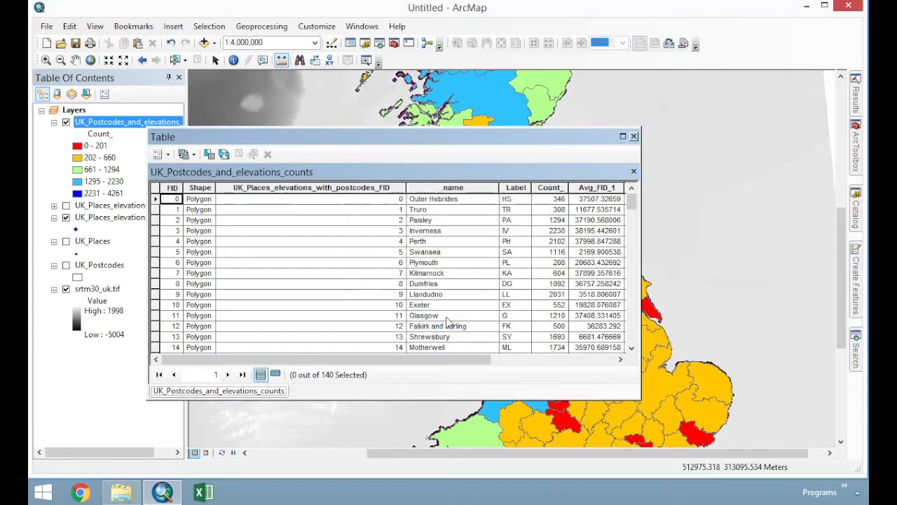
# Calculate the Area field's geometry as area in Hectares, using the data source's coordinate system, outside an edit session.
pyautogui.moveTo(368, 359); pyautogui.dragTo(543, 361)
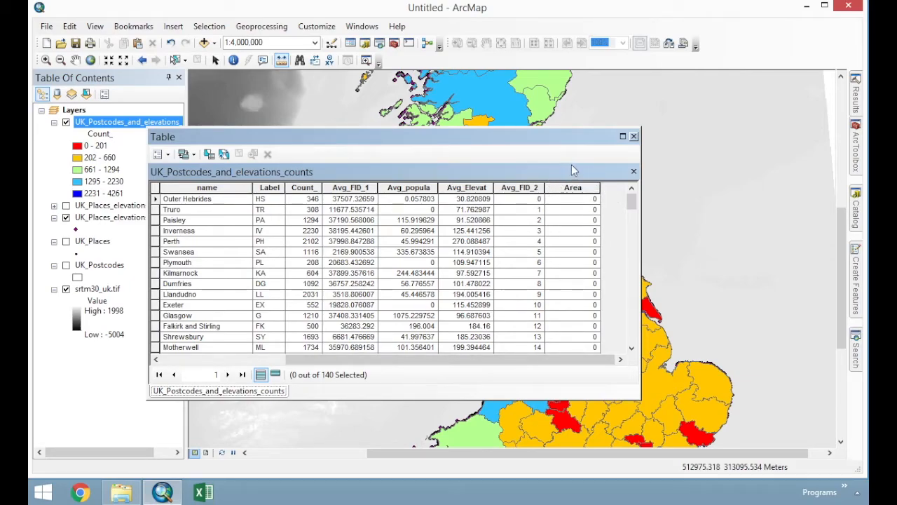
pyautogui.rightClick(572, 187)
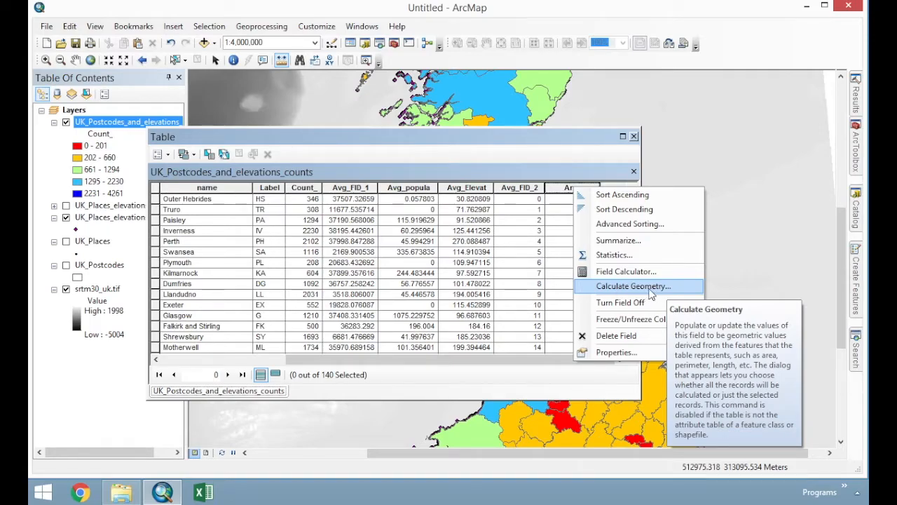
pyautogui.click(650, 293)
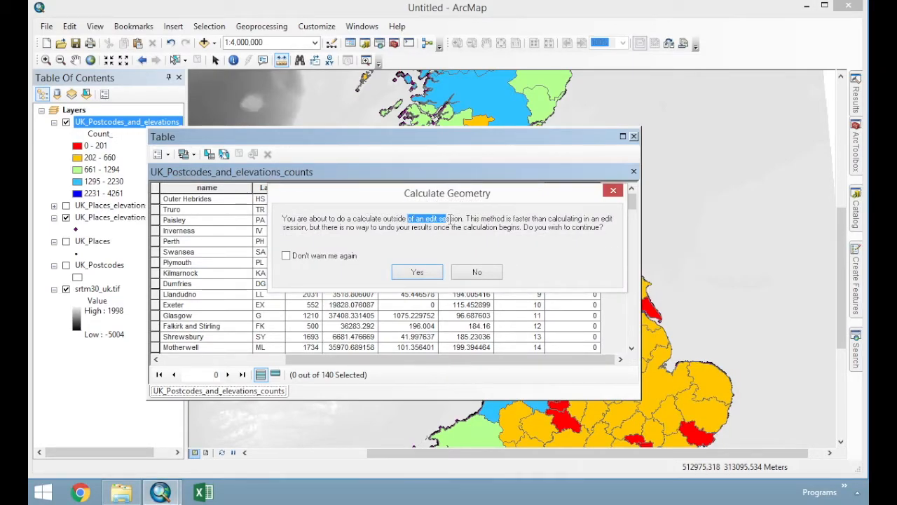
pyautogui.click(418, 273)
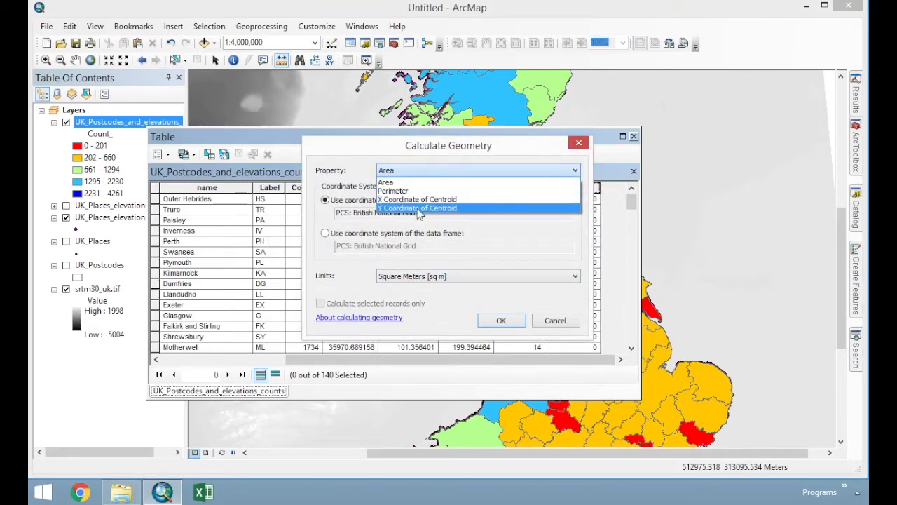
pyautogui.click(414, 184)
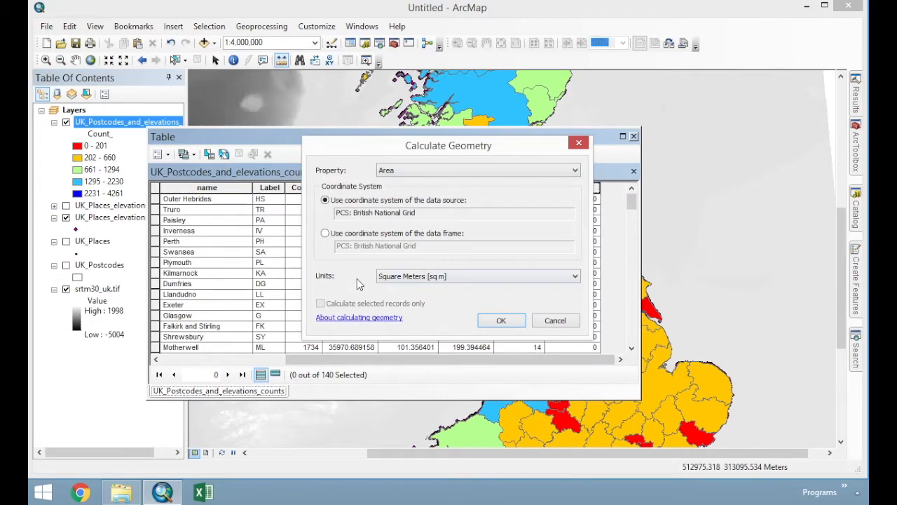
pyautogui.click(407, 277)
pyautogui.click(410, 308)
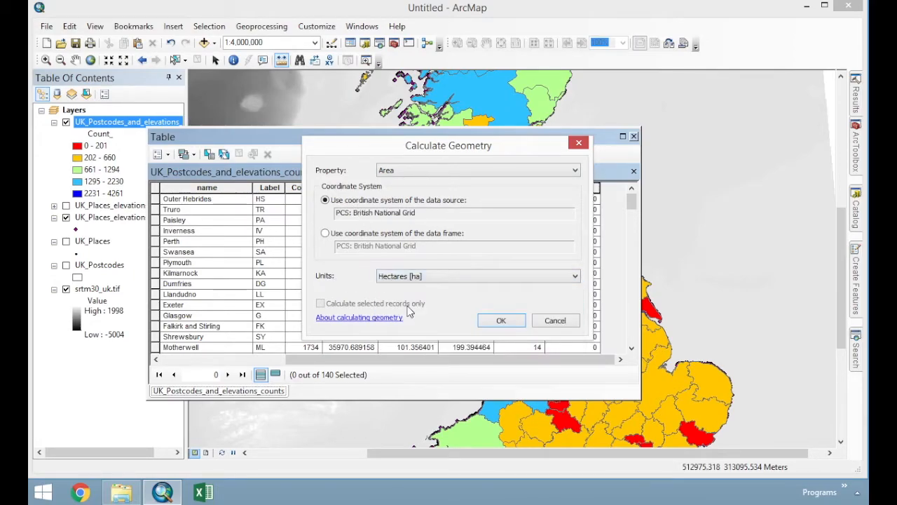
pyautogui.click(497, 321)
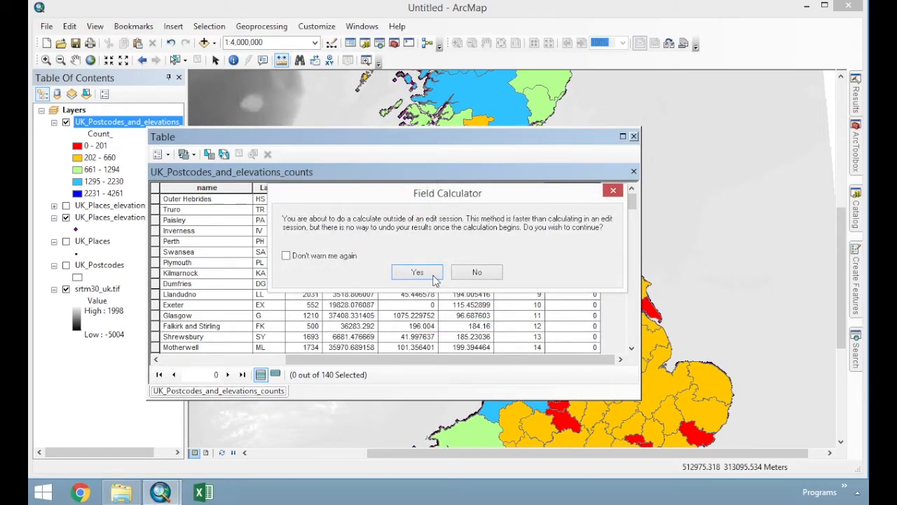
pyautogui.click(414, 272)
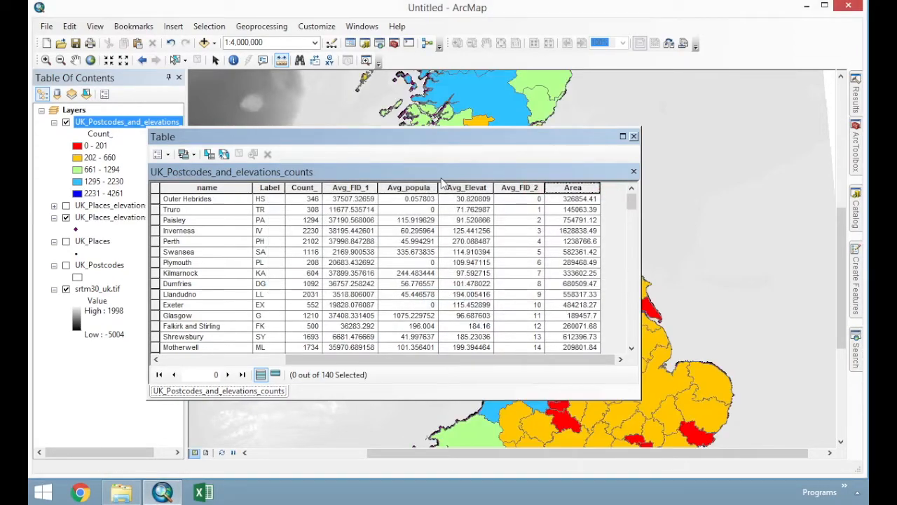
# Sort the attribute table by Area in descending order and select the Inverness record to locate it on the map.
pyautogui.moveTo(631, 202); pyautogui.dragTo(639, 180)
pyautogui.rightClick(577, 187)
pyautogui.click(628, 208)
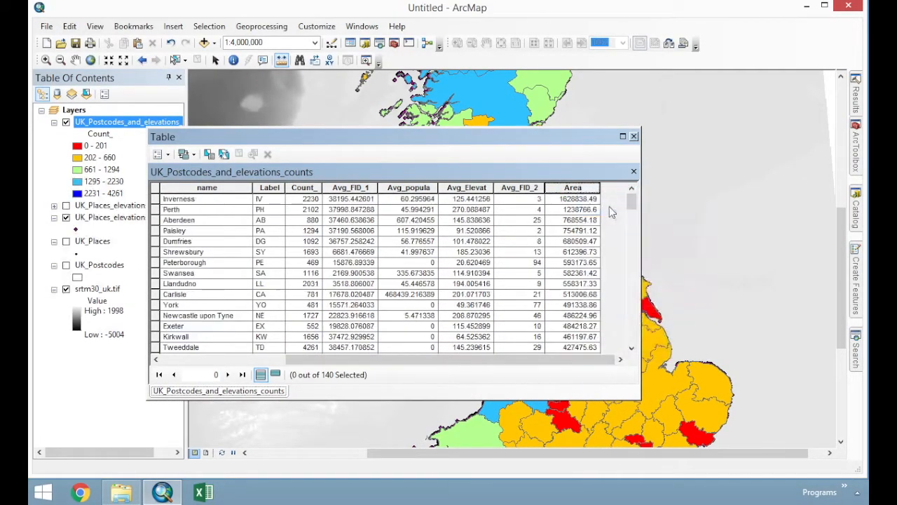
pyautogui.click(574, 188)
pyautogui.click(156, 199)
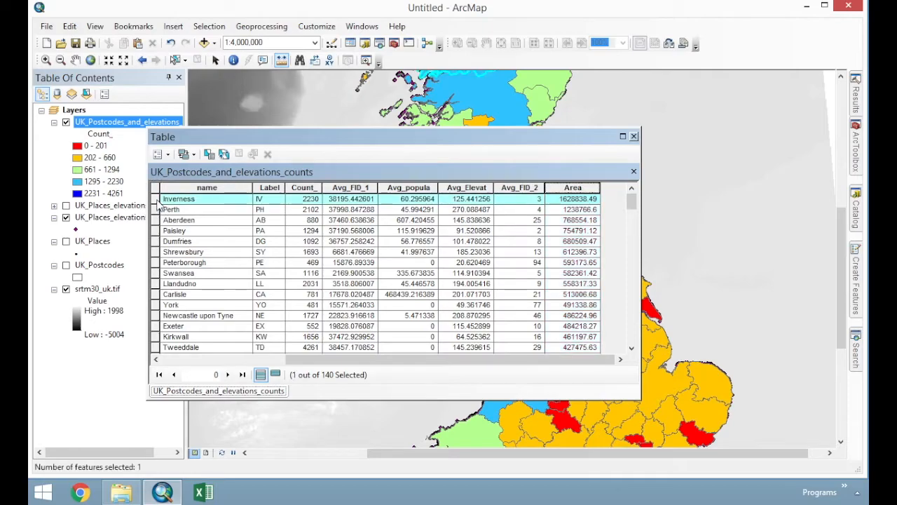
pyautogui.scroll(-4, 577, 115)
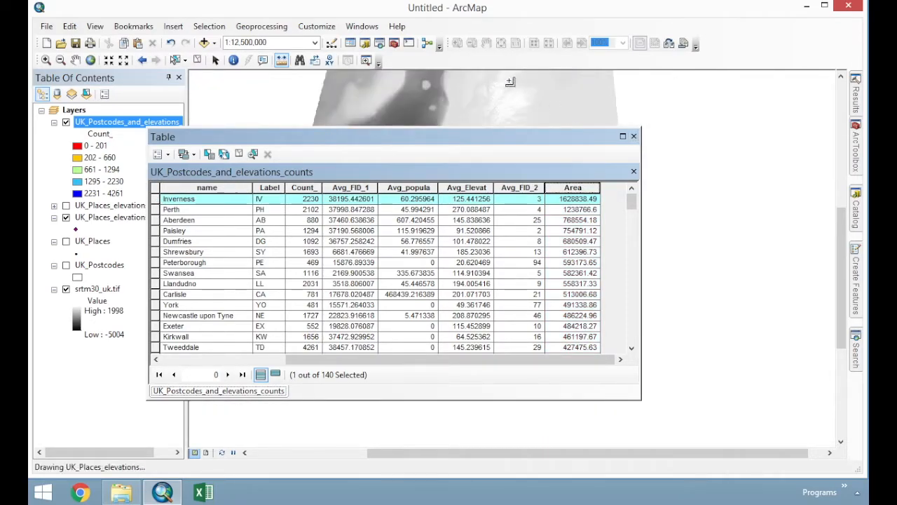
pyautogui.moveTo(841, 281); pyautogui.dragTo(841, 249)
# Select the London WC record at the end of the sorted table, check its location on the map and close the table.
pyautogui.moveTo(631, 202); pyautogui.dragTo(633, 350)
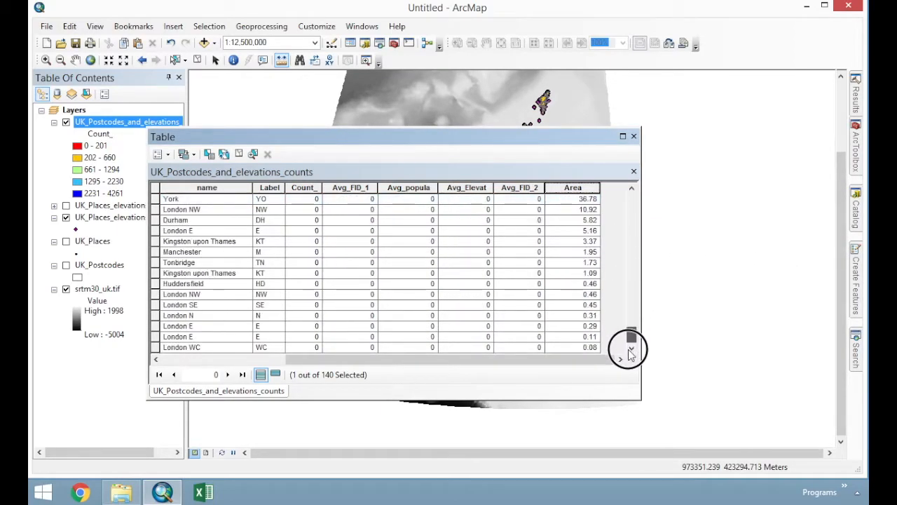
pyautogui.click(157, 347)
pyautogui.moveTo(538, 134); pyautogui.dragTo(384, 109)
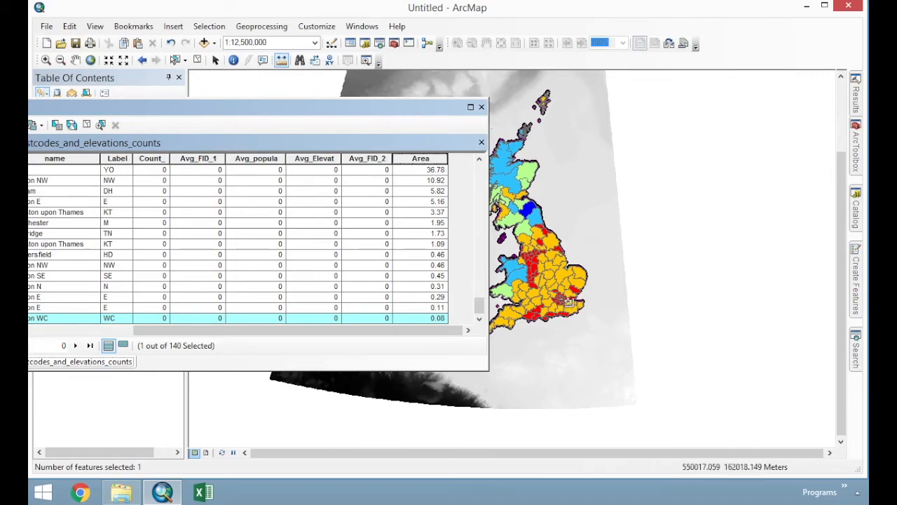
pyautogui.moveTo(415, 106); pyautogui.dragTo(657, 161)
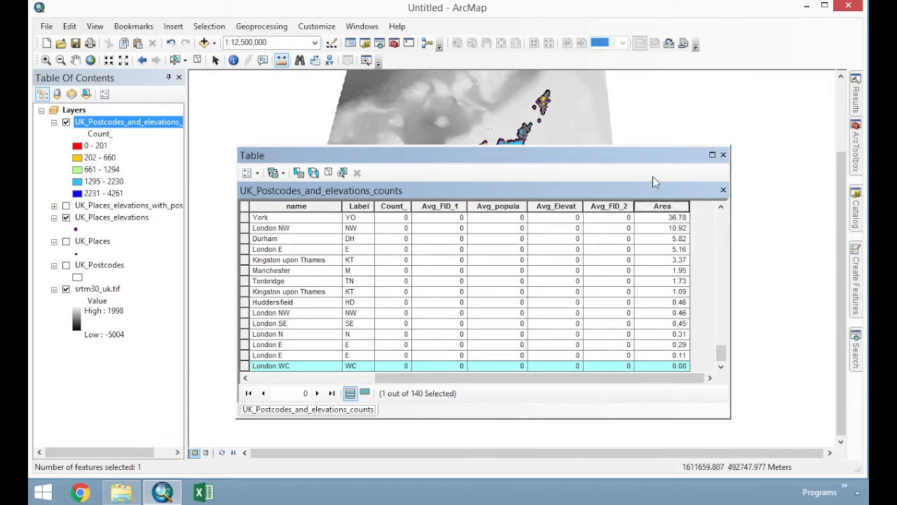
pyautogui.click(724, 155)
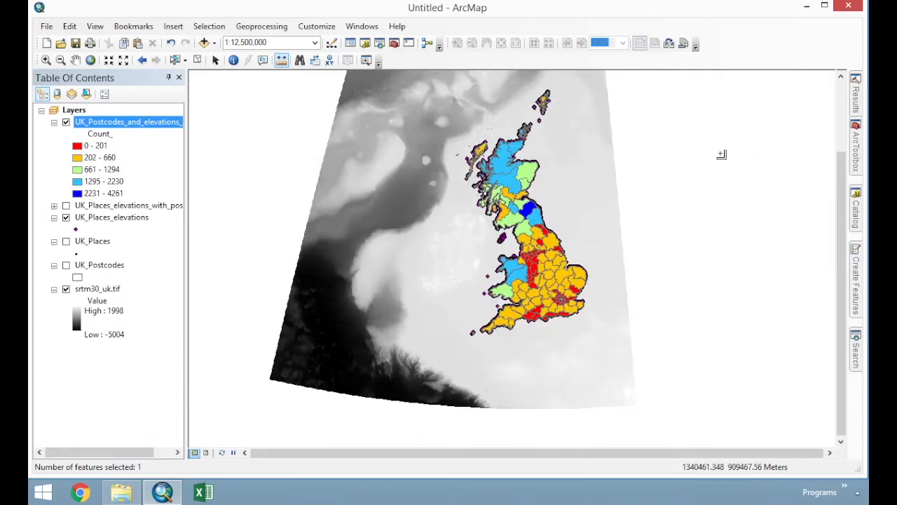